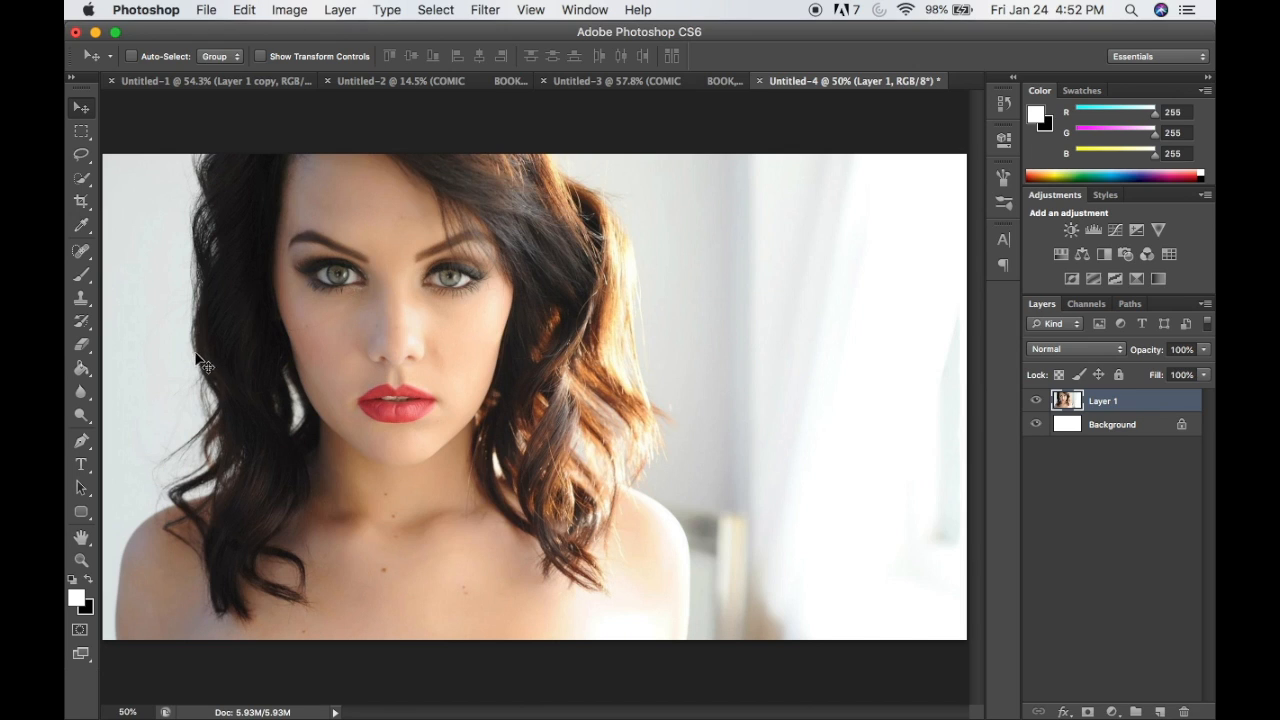
Crop the canvas on both sides to a portrait frame around the woman's face and hair.
left_click(82, 202)
left_click_drag(112, 396, 151, 398)
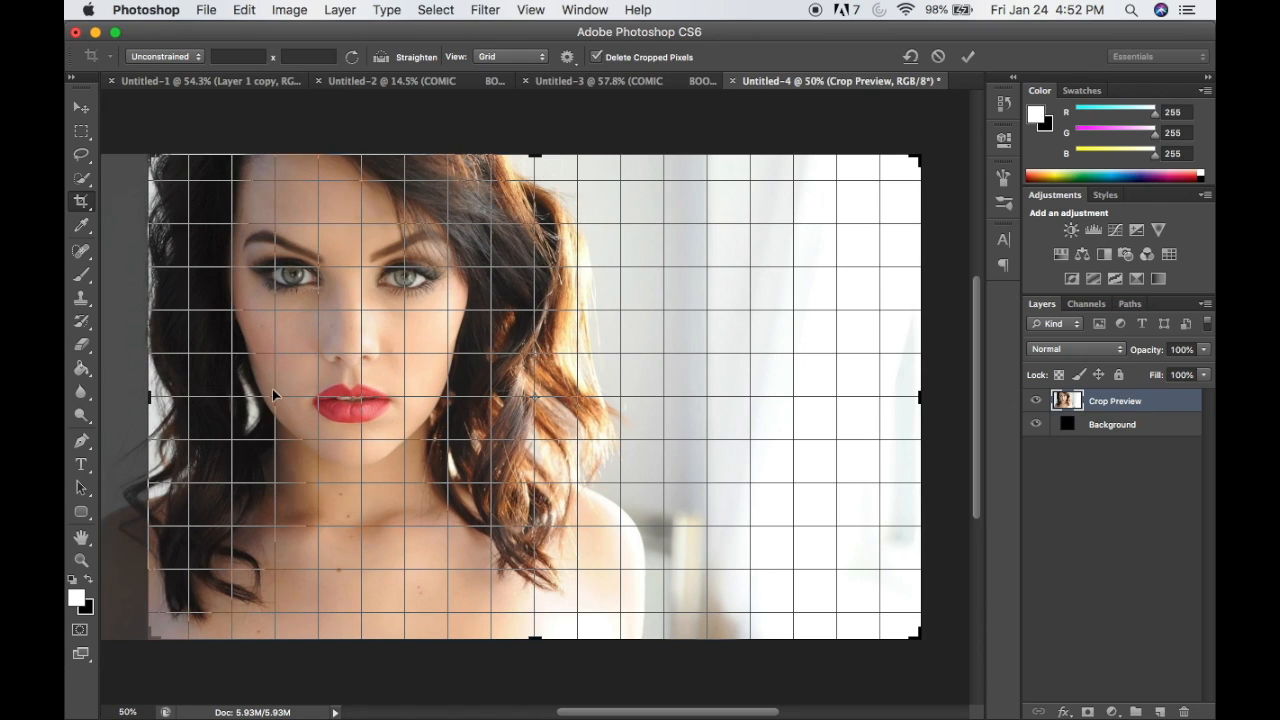
left_click_drag(920, 398, 742, 403)
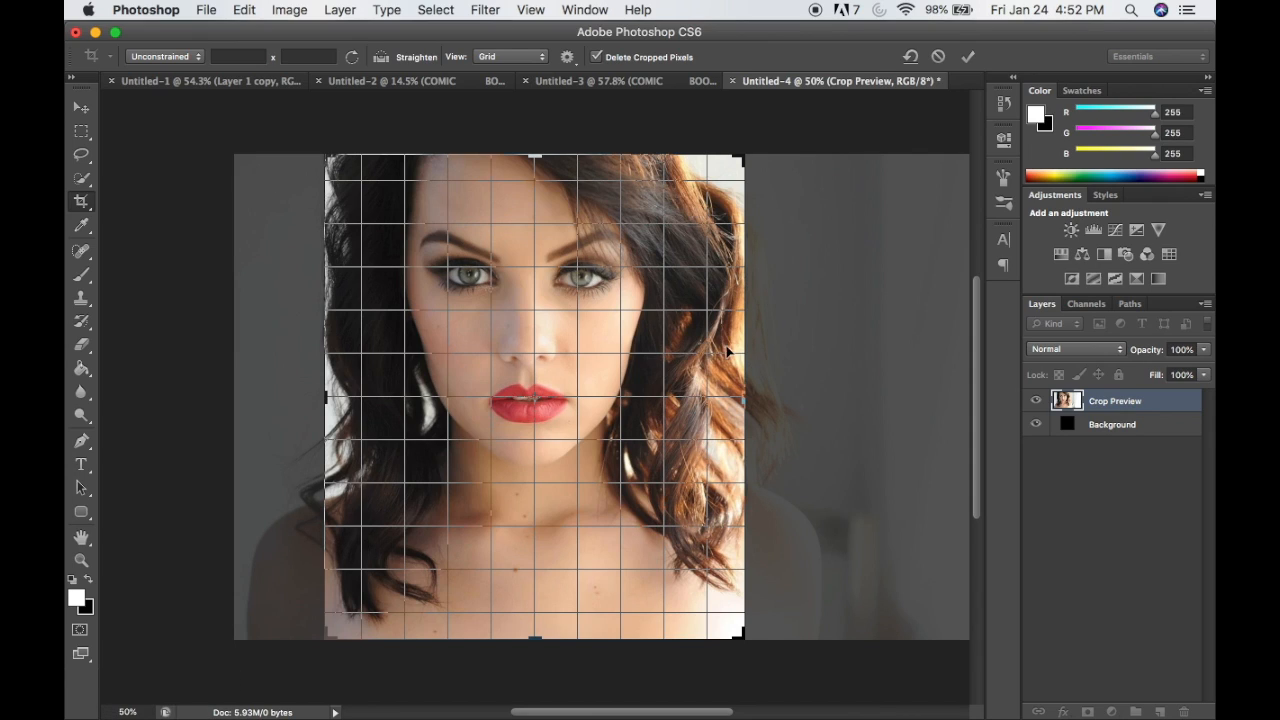
left_click(972, 62)
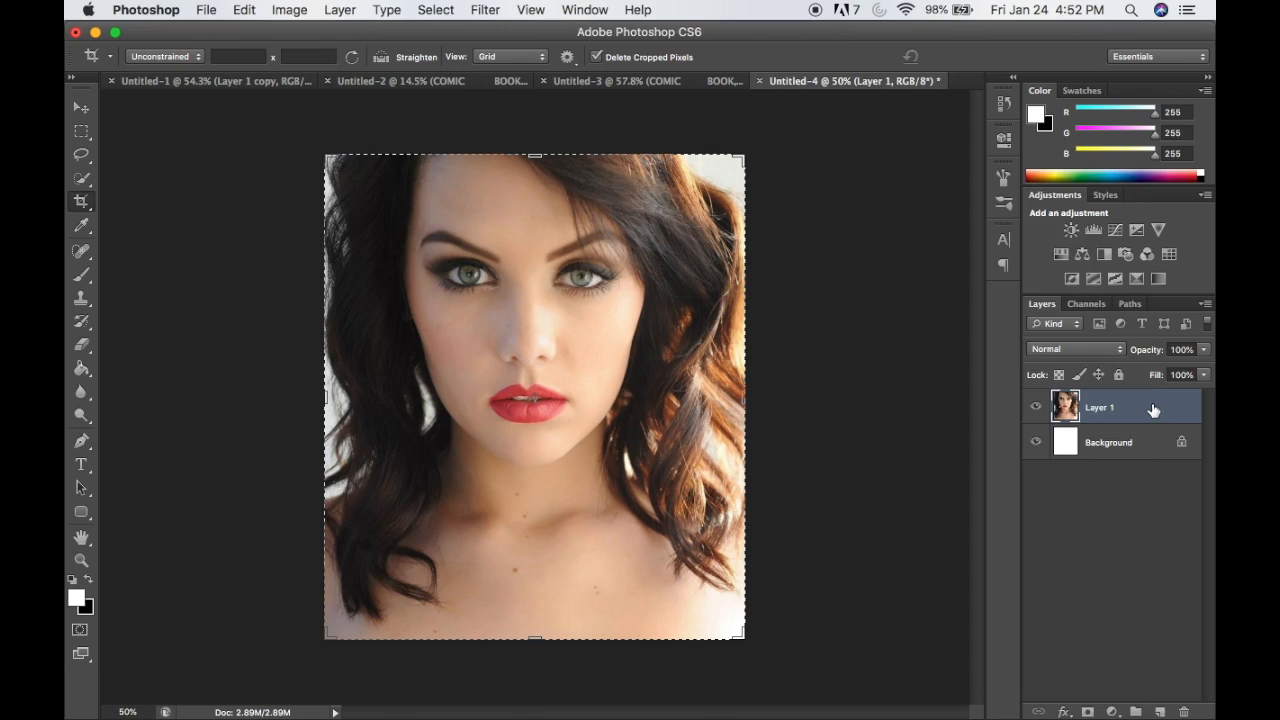
Duplicate the cropped photo layer, Layer 1, keeping the suggested layer name.
right_click(1155, 408)
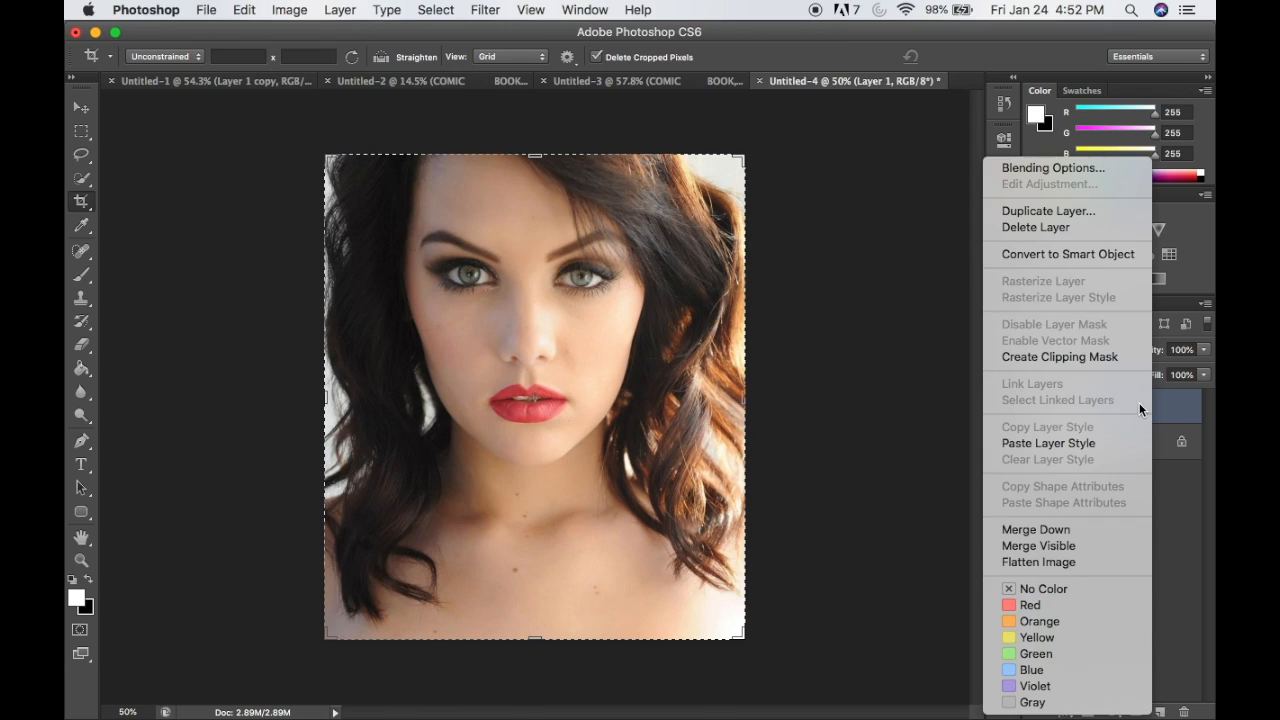
left_click(1056, 212)
left_click(822, 294)
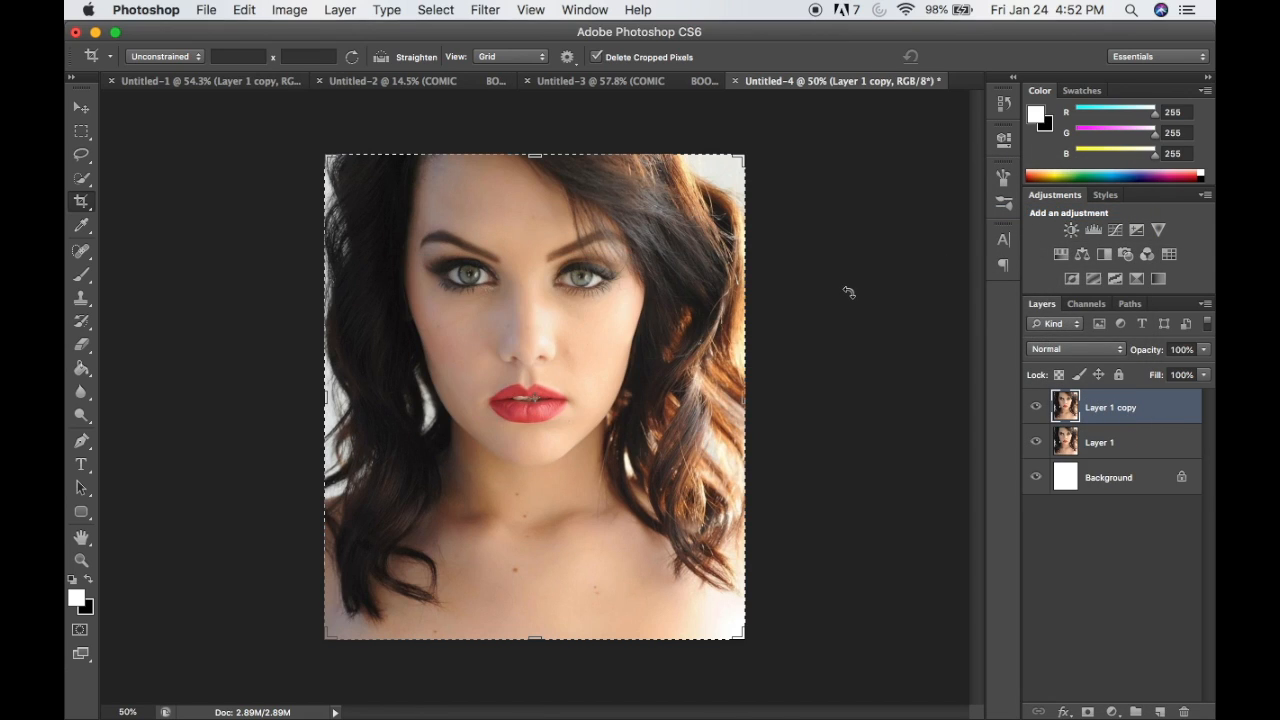
Apply Poster Edges to Layer 1 with edge thickness 2, edge intensity 1 and posterization 2, and compare it with Layer 1 copy.
left_click(1137, 443)
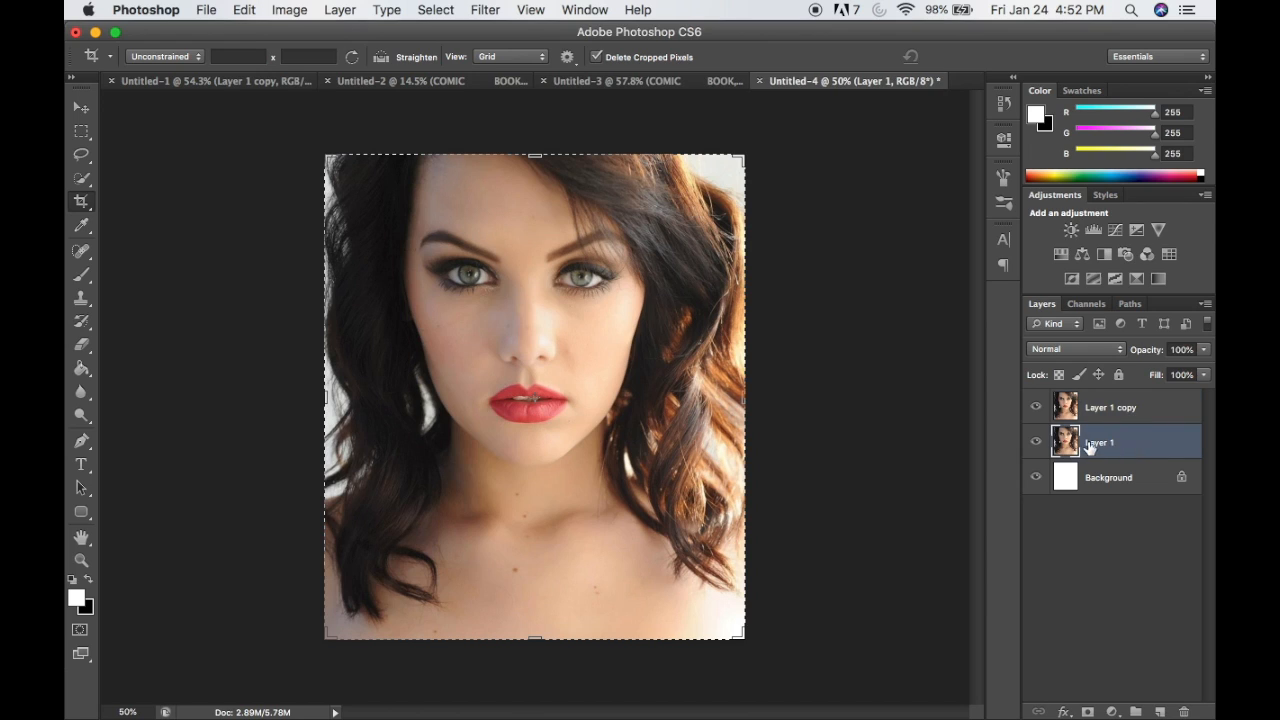
left_click(486, 10)
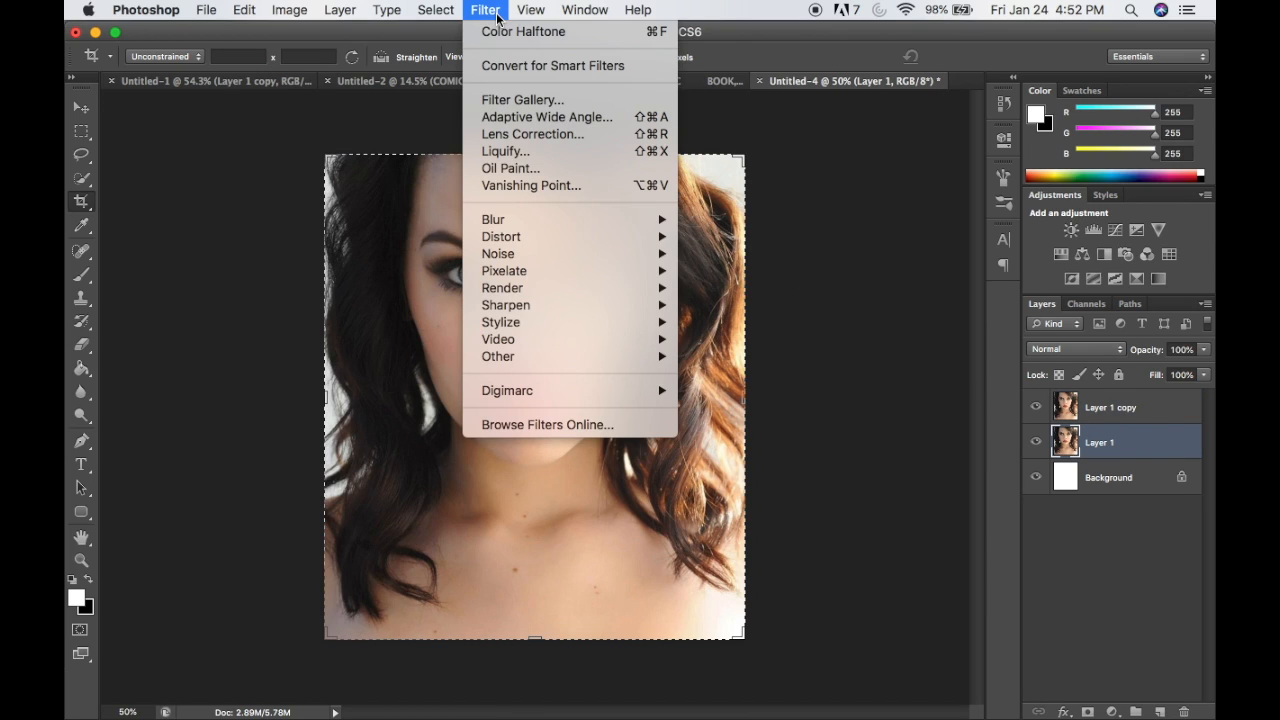
left_click(512, 99)
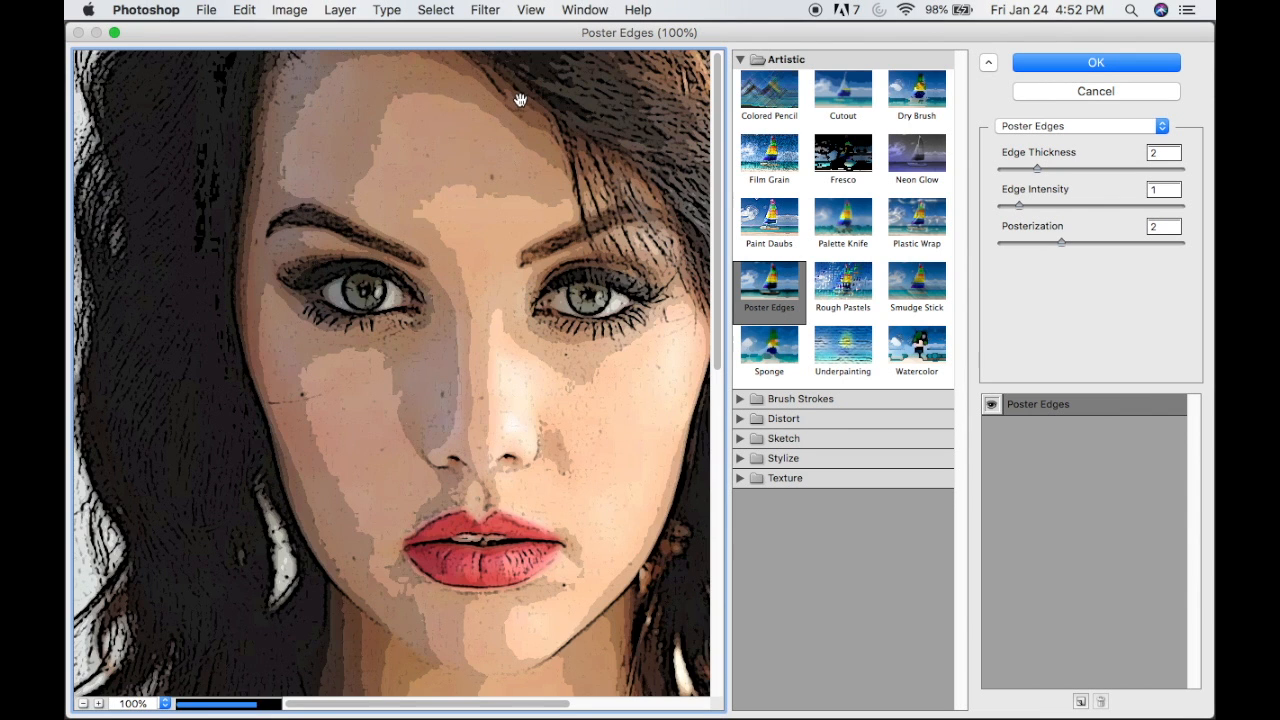
left_click(774, 292)
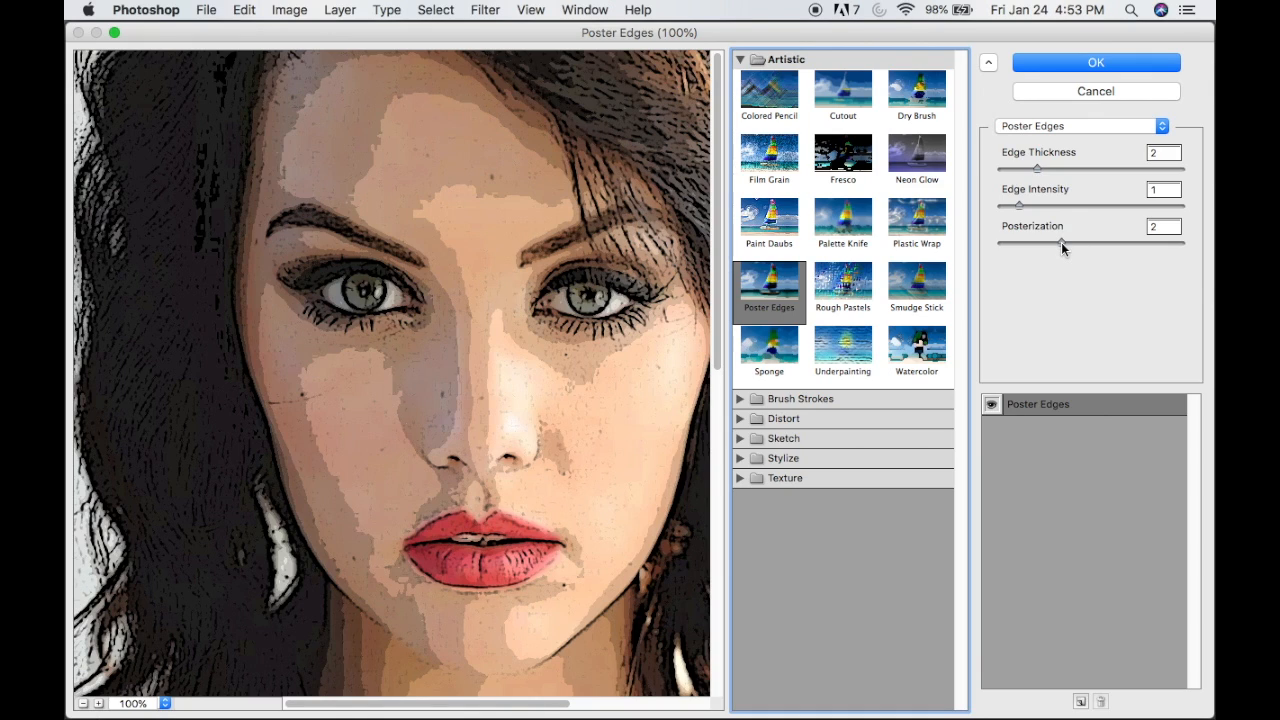
mouse_move(1058, 247)
left_mouse_down()
mouse_move(1108, 251)
mouse_move(1014, 244)
mouse_move(1048, 246)
left_mouse_up()
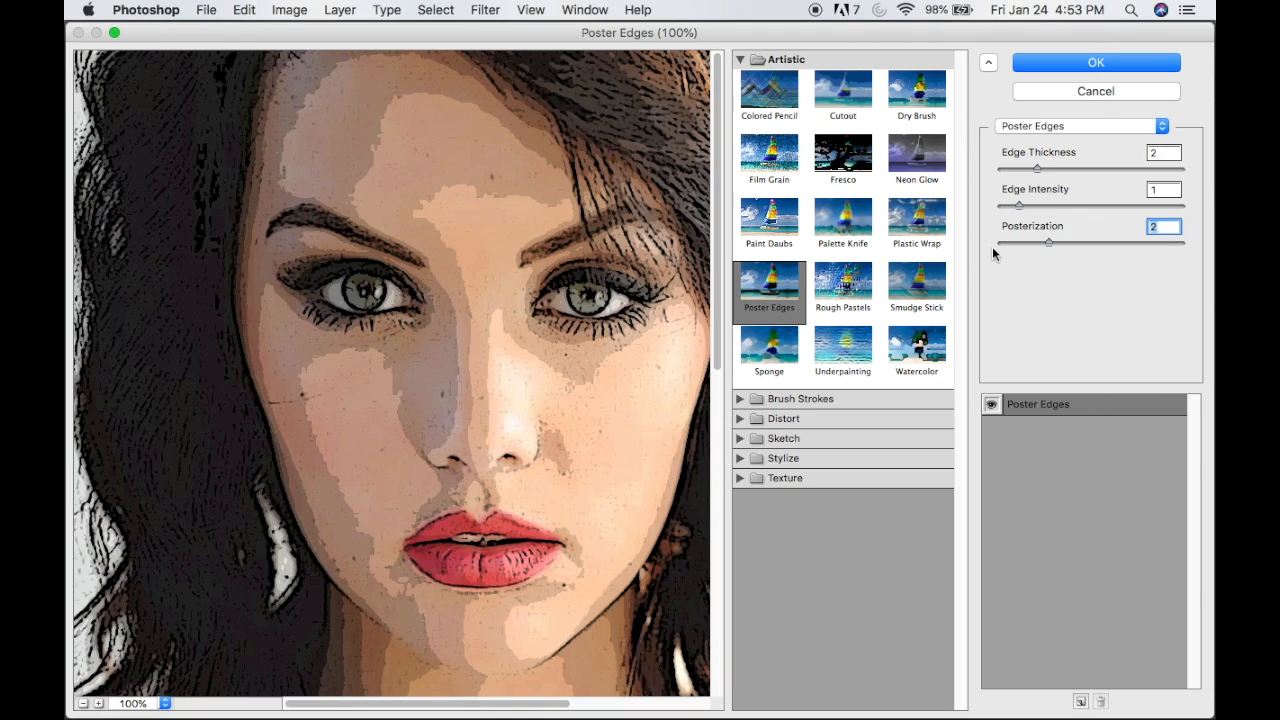
left_click(1070, 61)
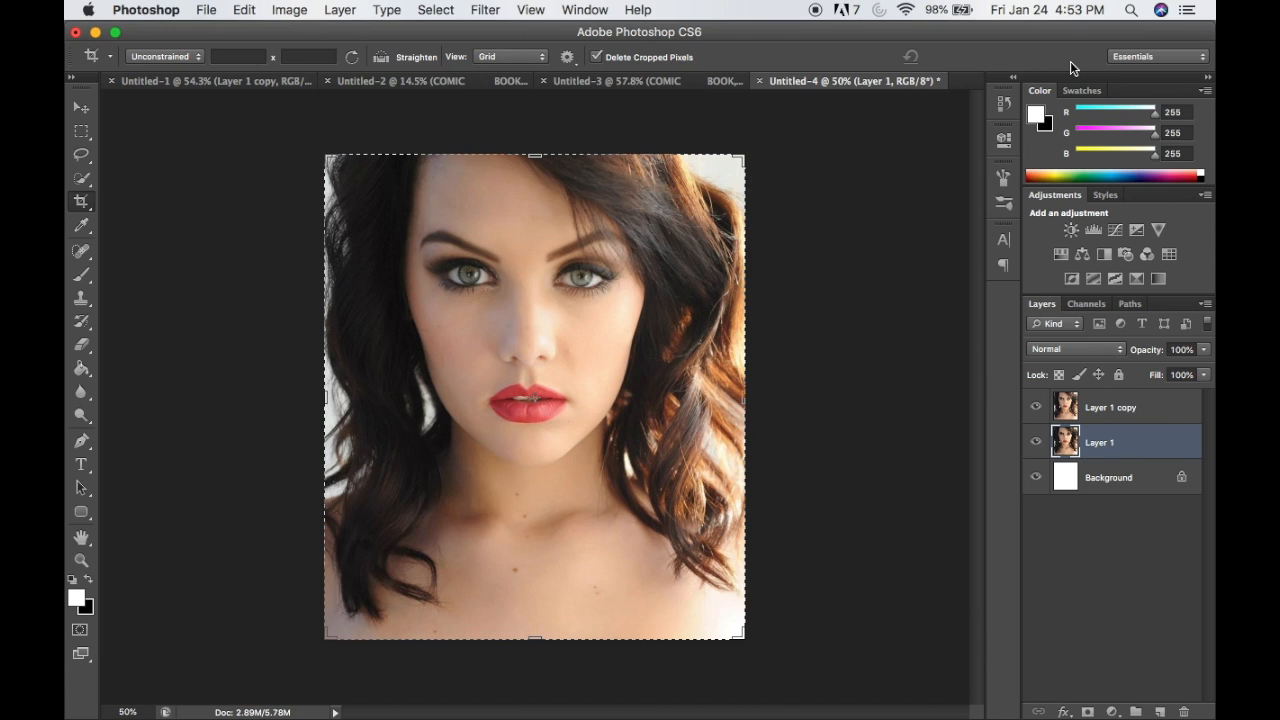
left_click(1037, 409)
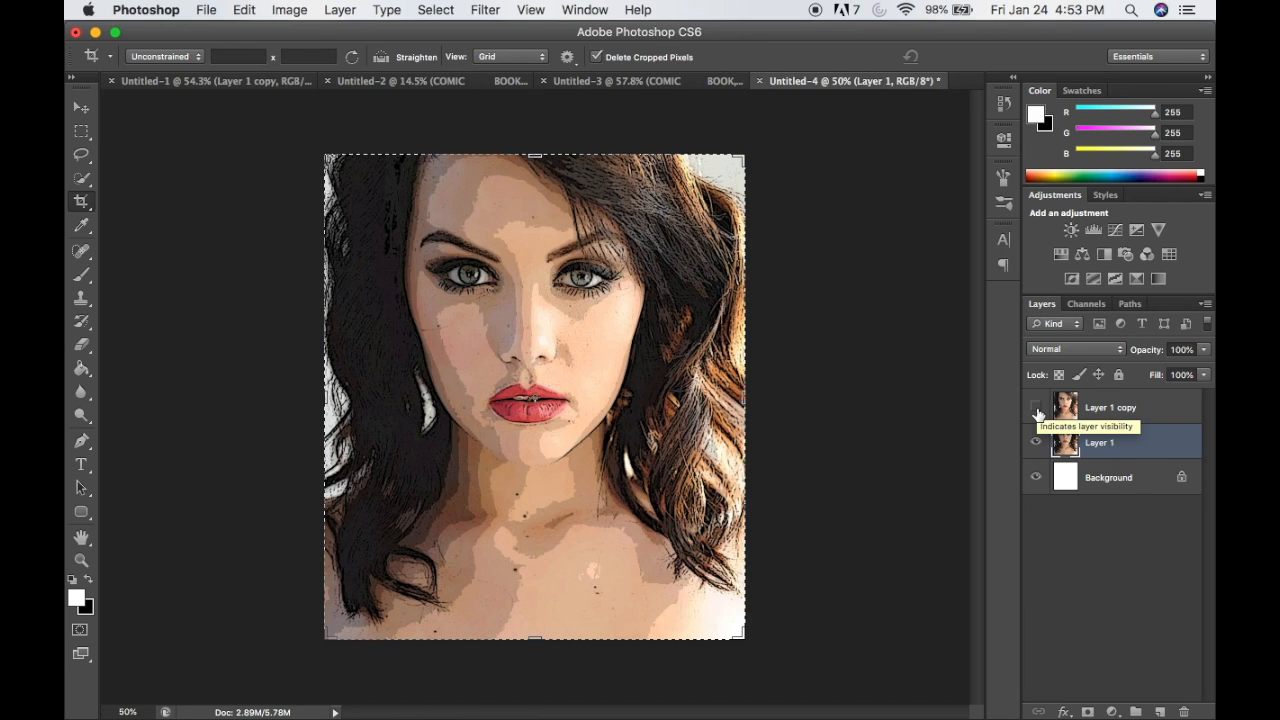
left_click(1037, 410)
left_click(1037, 410)
left_click(1037, 410)
Convert Layer 1 copy to a smart object.
left_click(1150, 408)
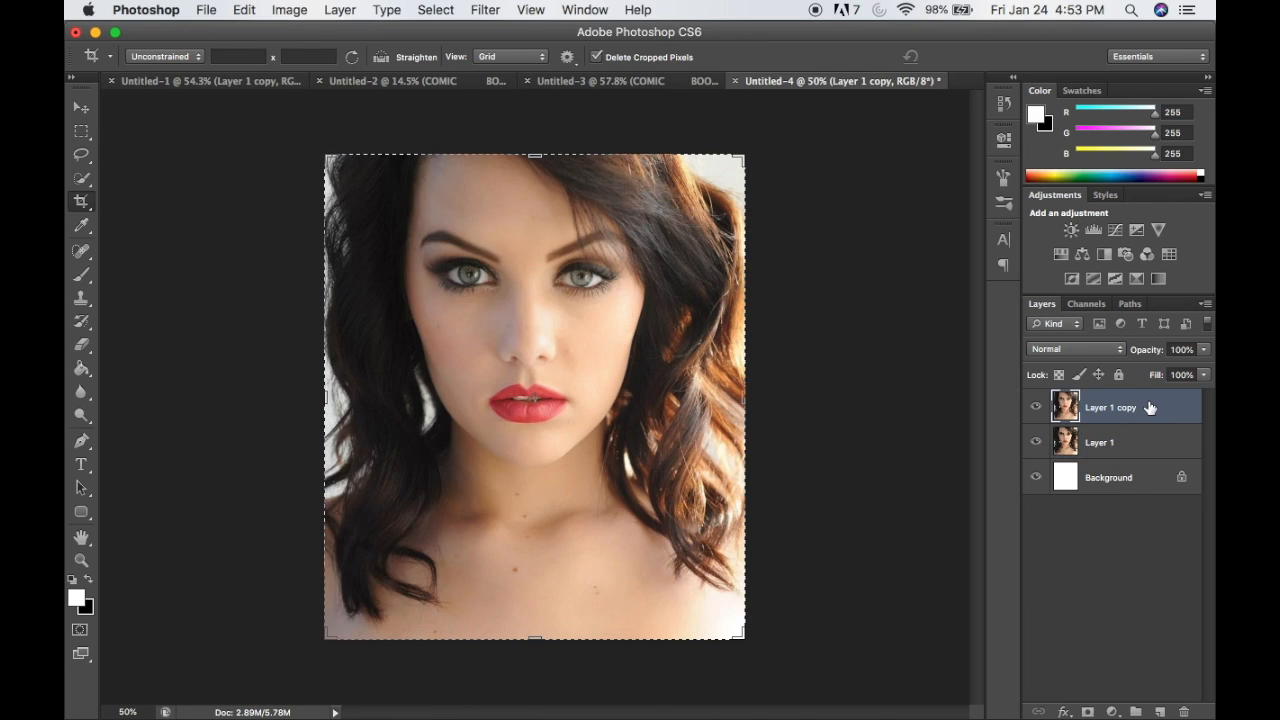
right_click(1162, 403)
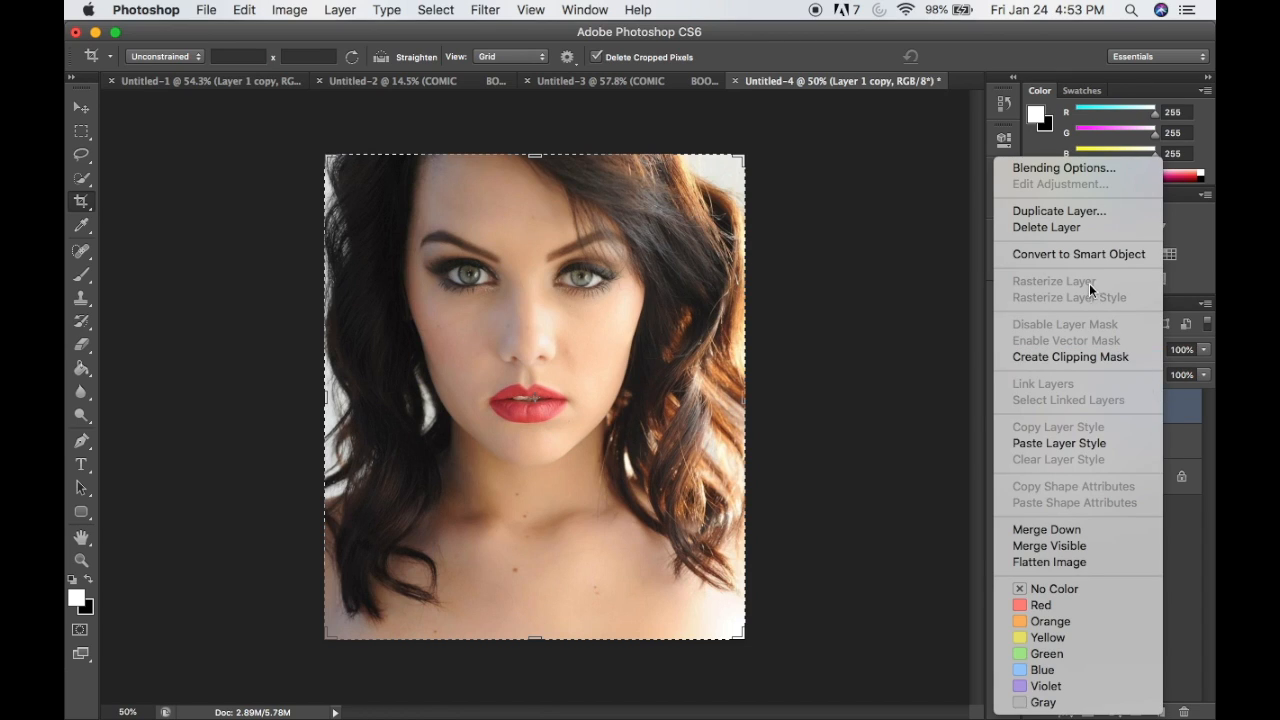
left_click(1080, 254)
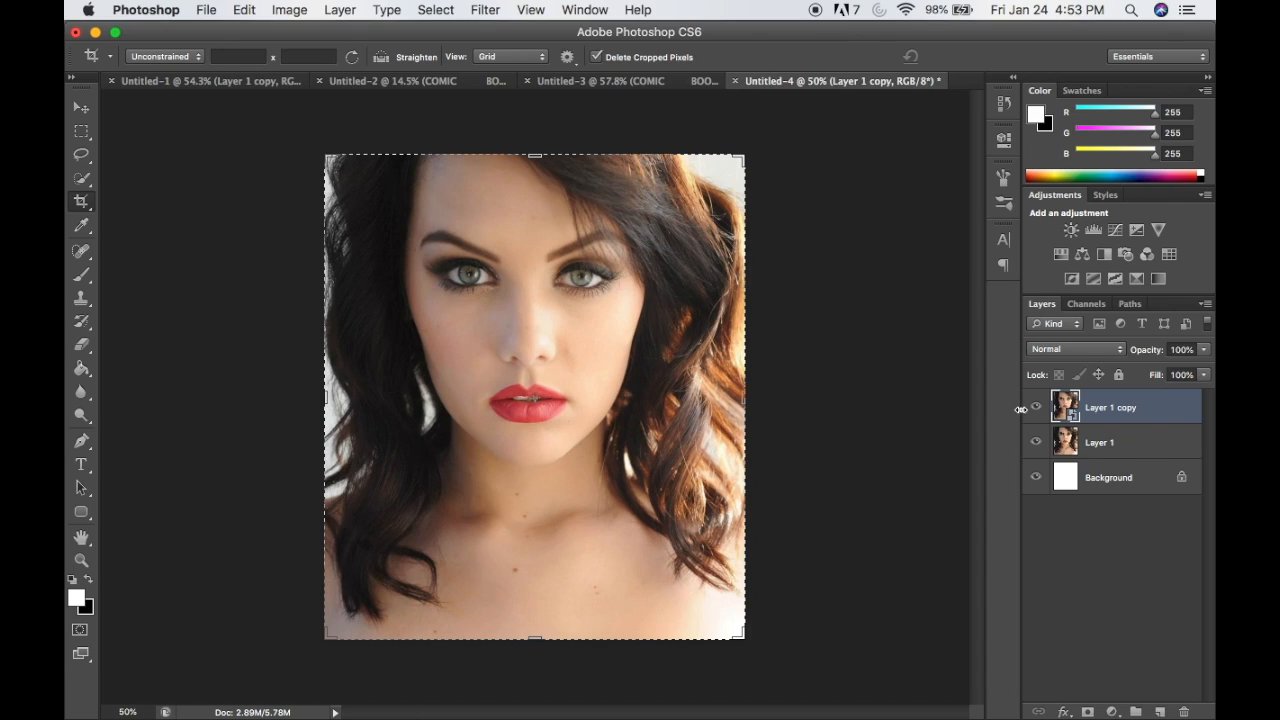
Apply Color Halftone to Layer 1 copy with a maximum radius of 8 pixels, and set the layer's blend mode to Soft Light.
left_click(485, 10)
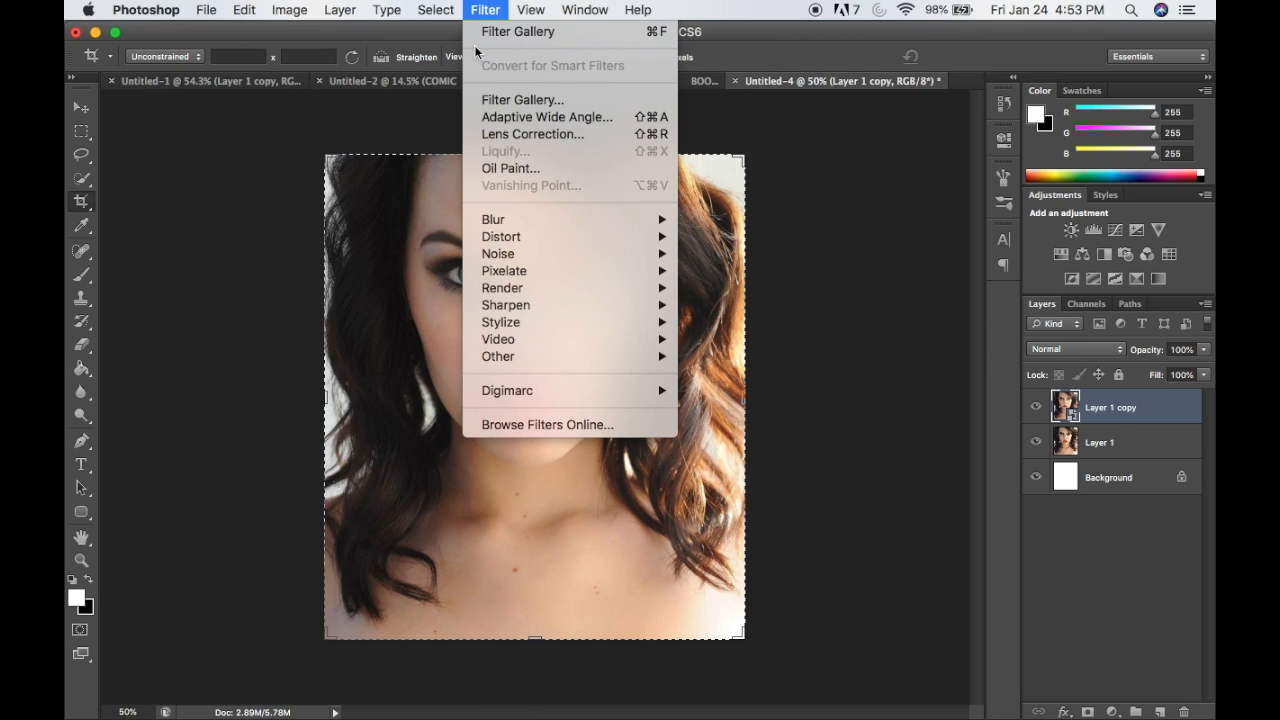
mouse_move(513, 271)
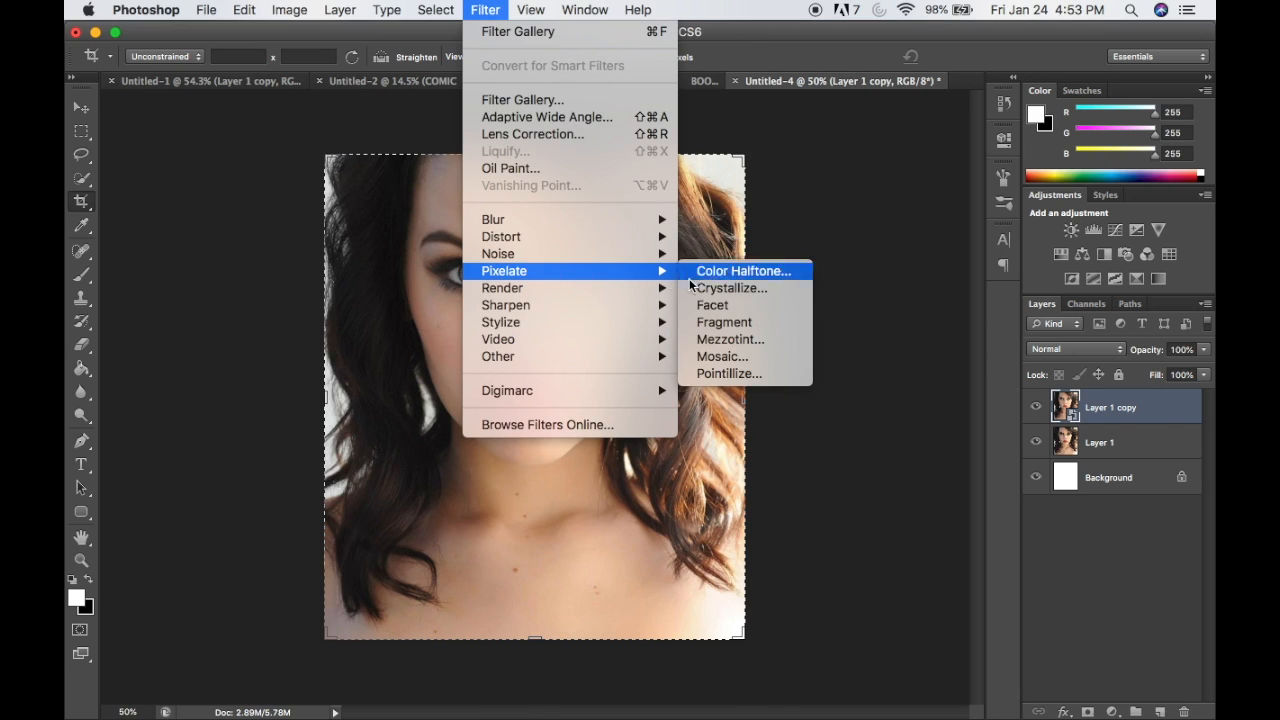
left_click(726, 271)
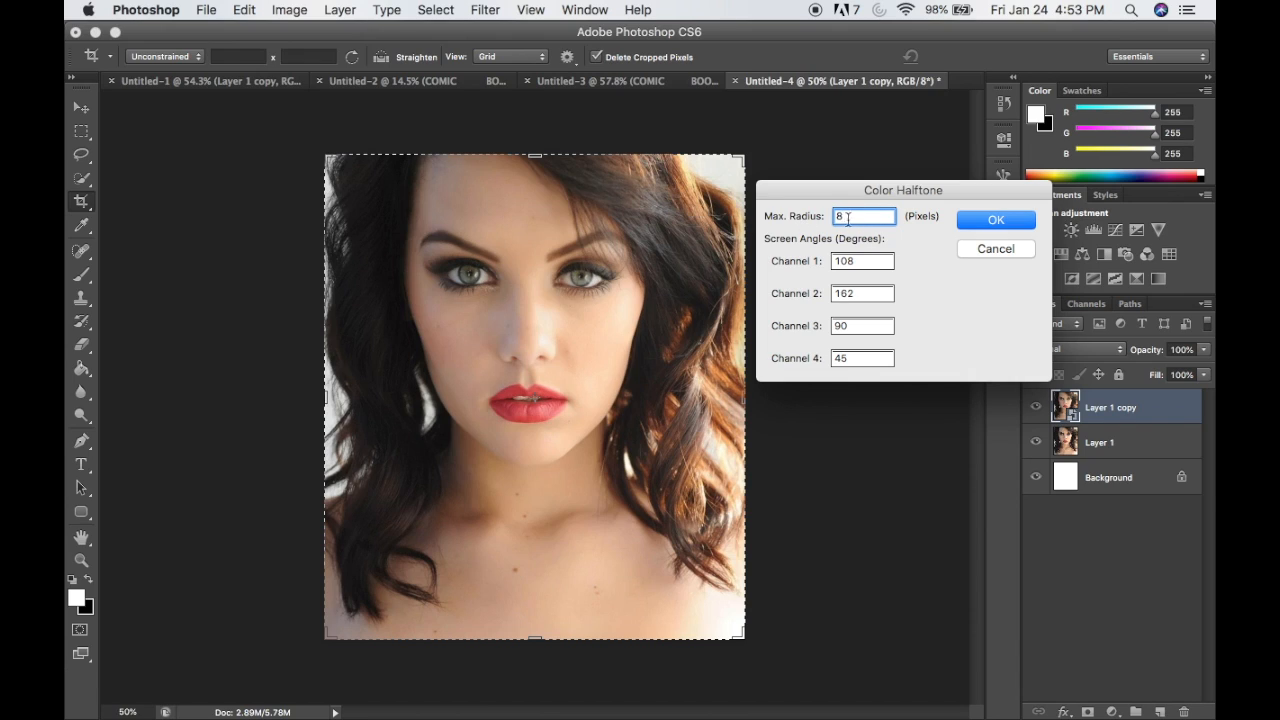
left_click(983, 220)
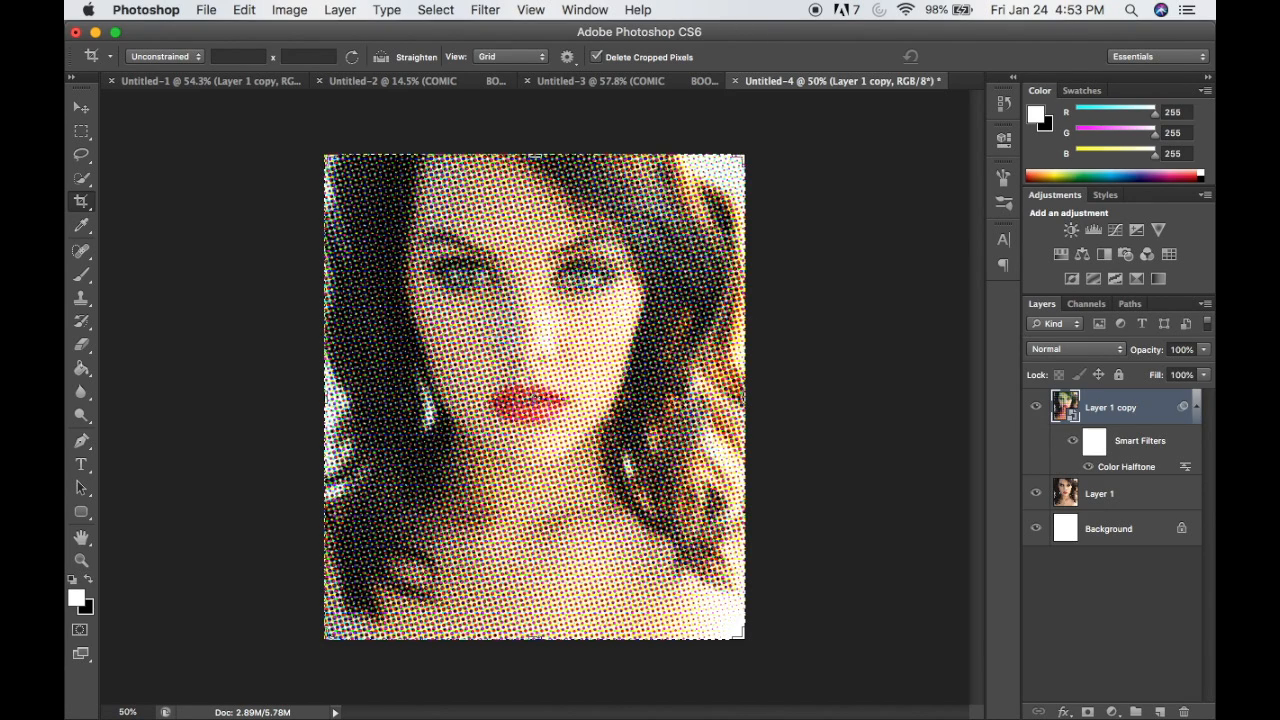
left_click(1077, 348)
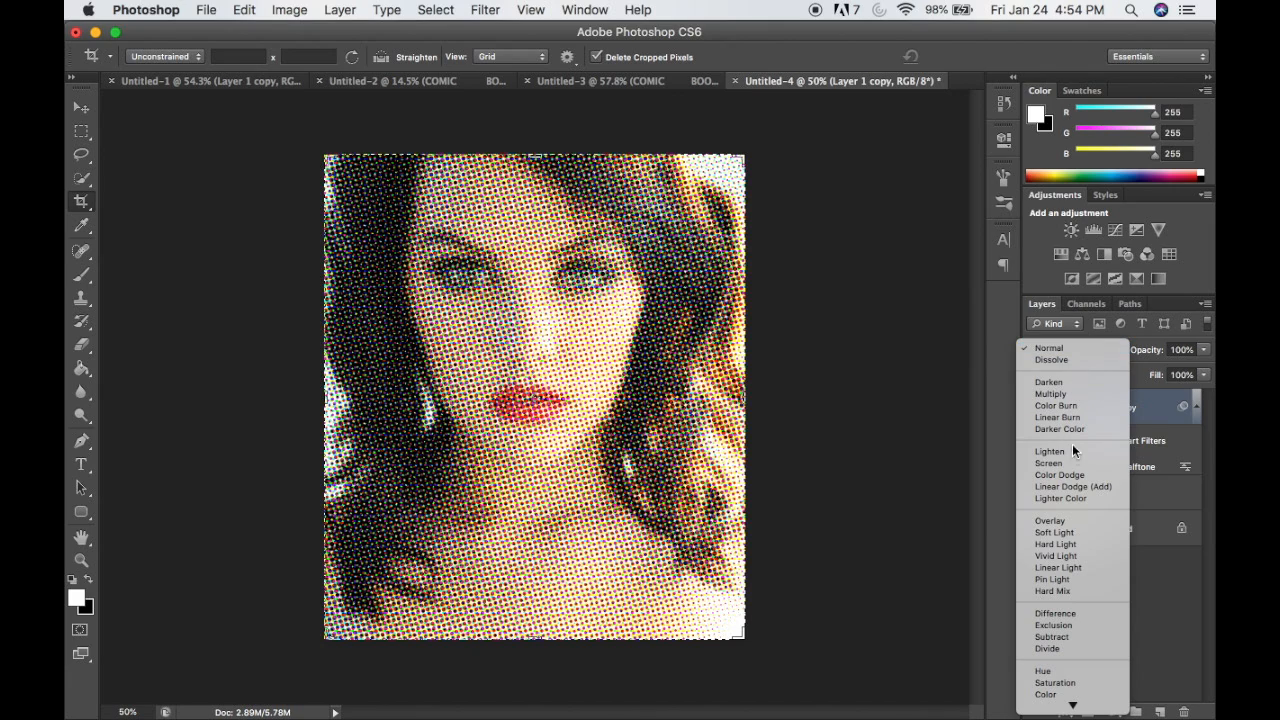
left_click(1054, 532)
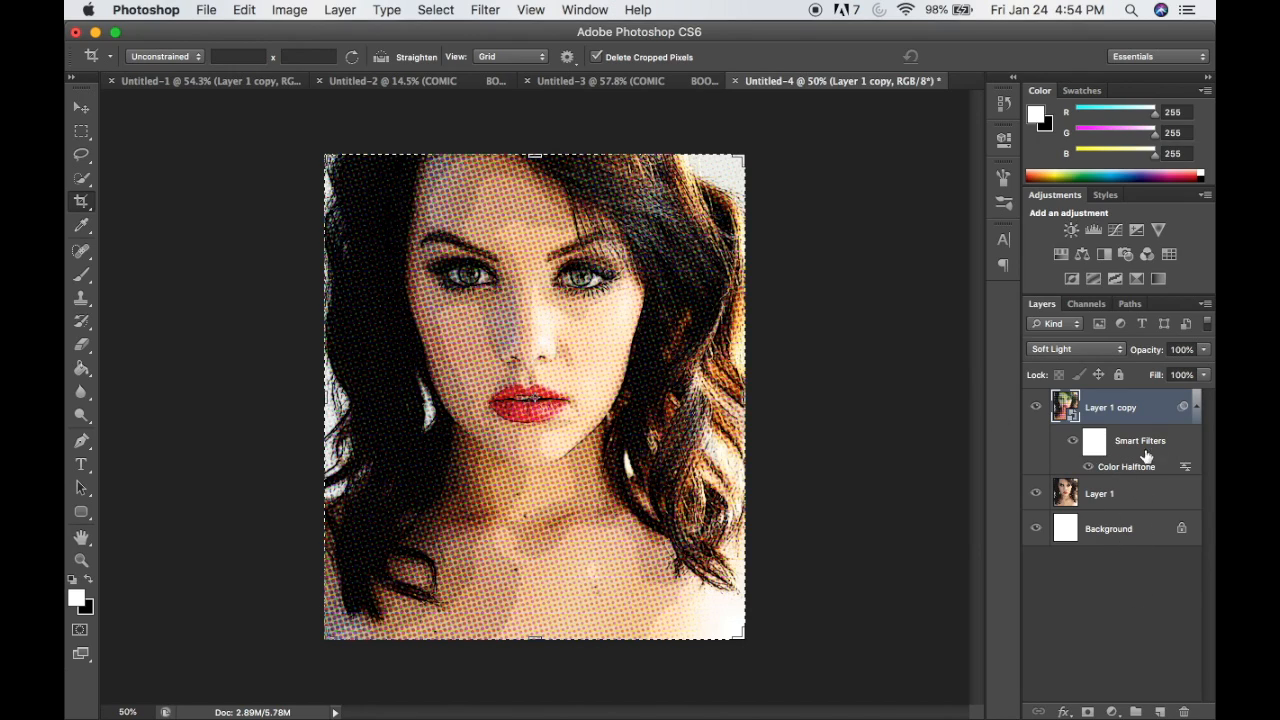
Add a Vibrance adjustment layer above the halftone layer with vibrance +91 and saturation +34.
left_click(1158, 231)
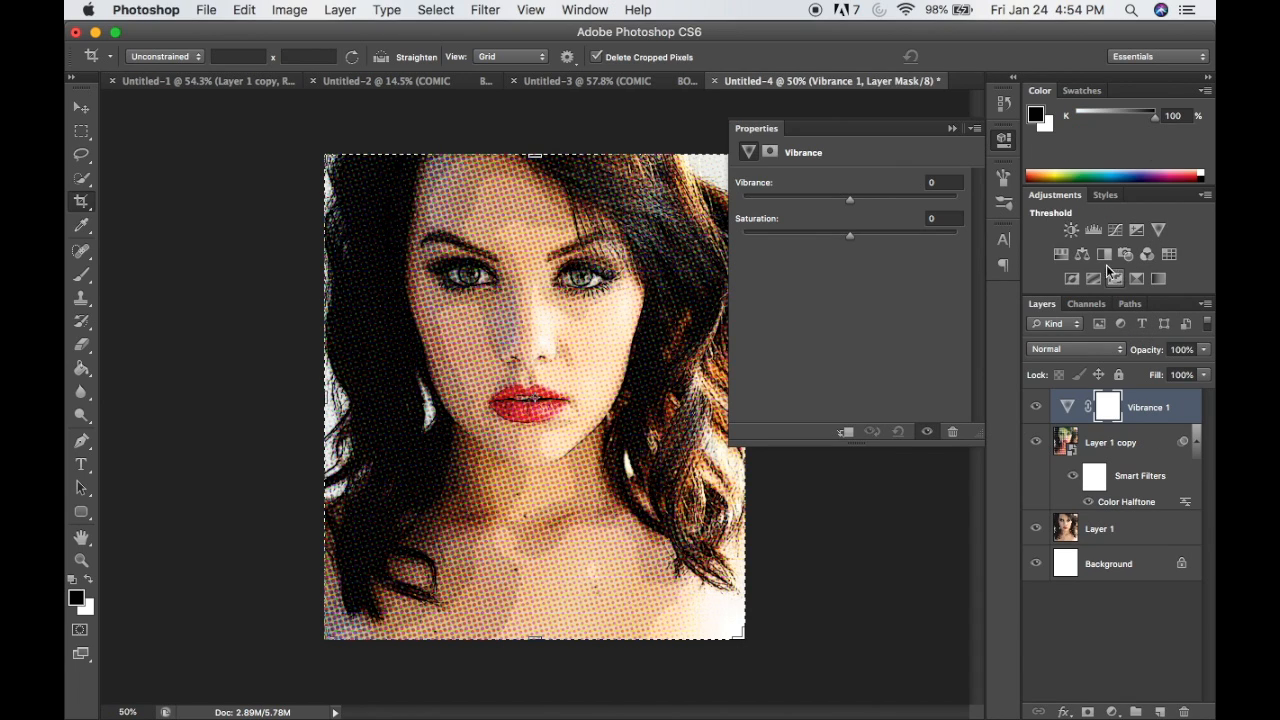
left_click_drag(849, 197, 947, 210)
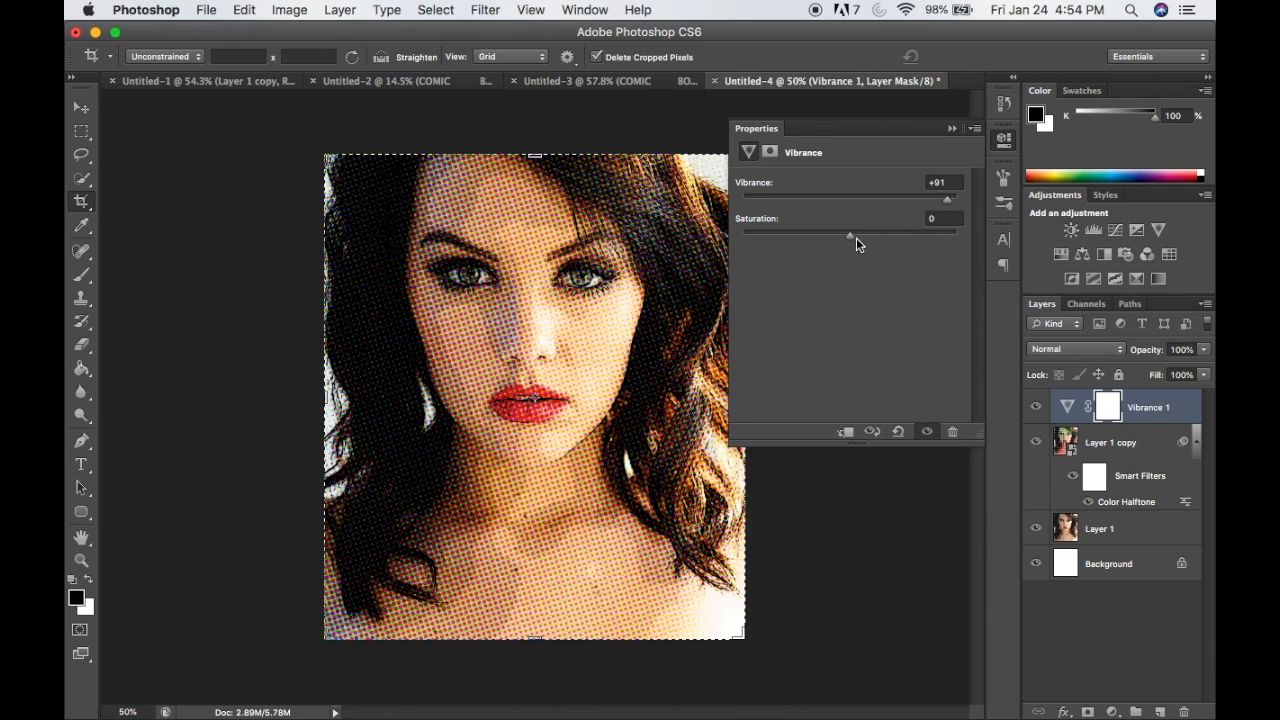
left_click_drag(851, 236, 881, 240)
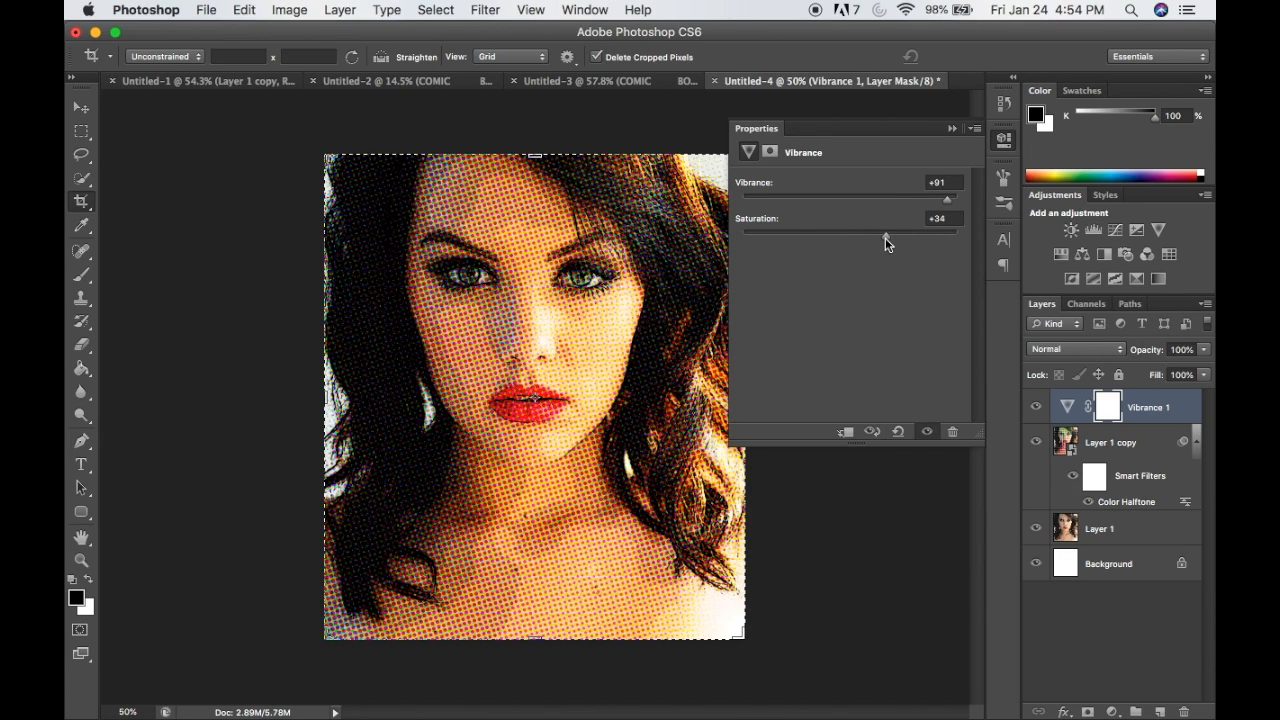
left_click(952, 129)
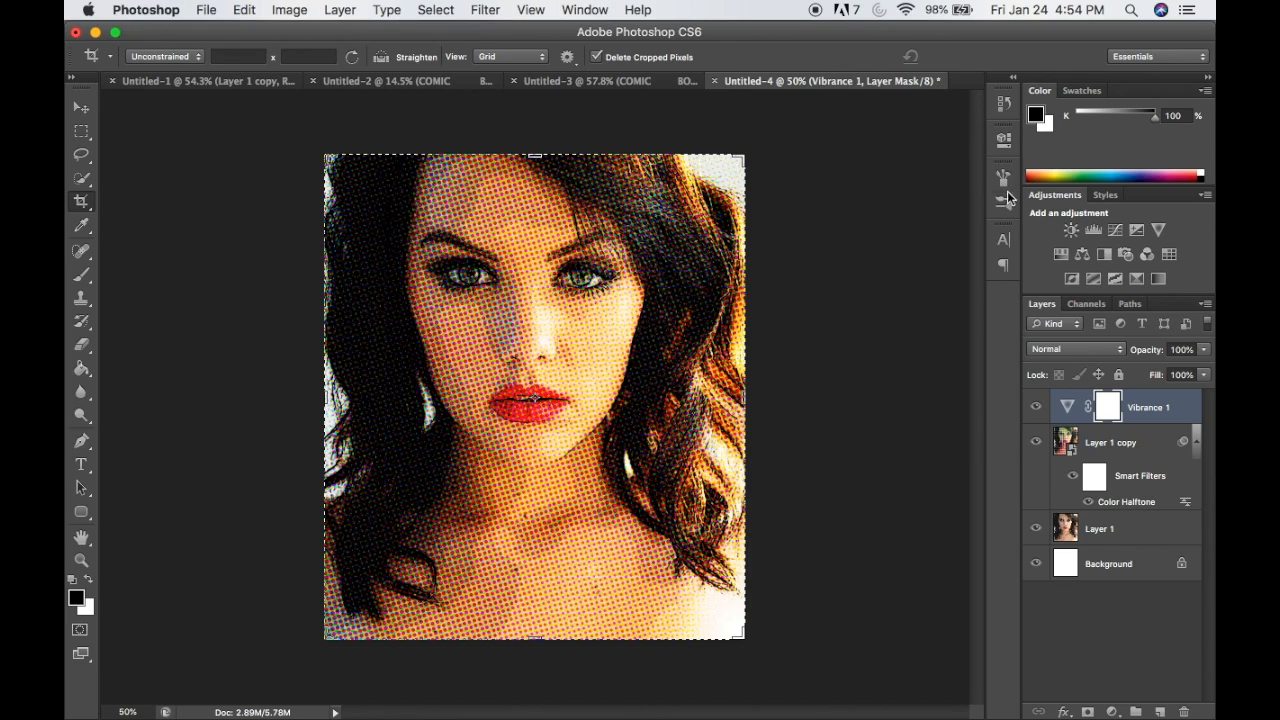
Add a Brightness/Contrast adjustment layer with brightness -34 and contrast 26.
left_click(1071, 231)
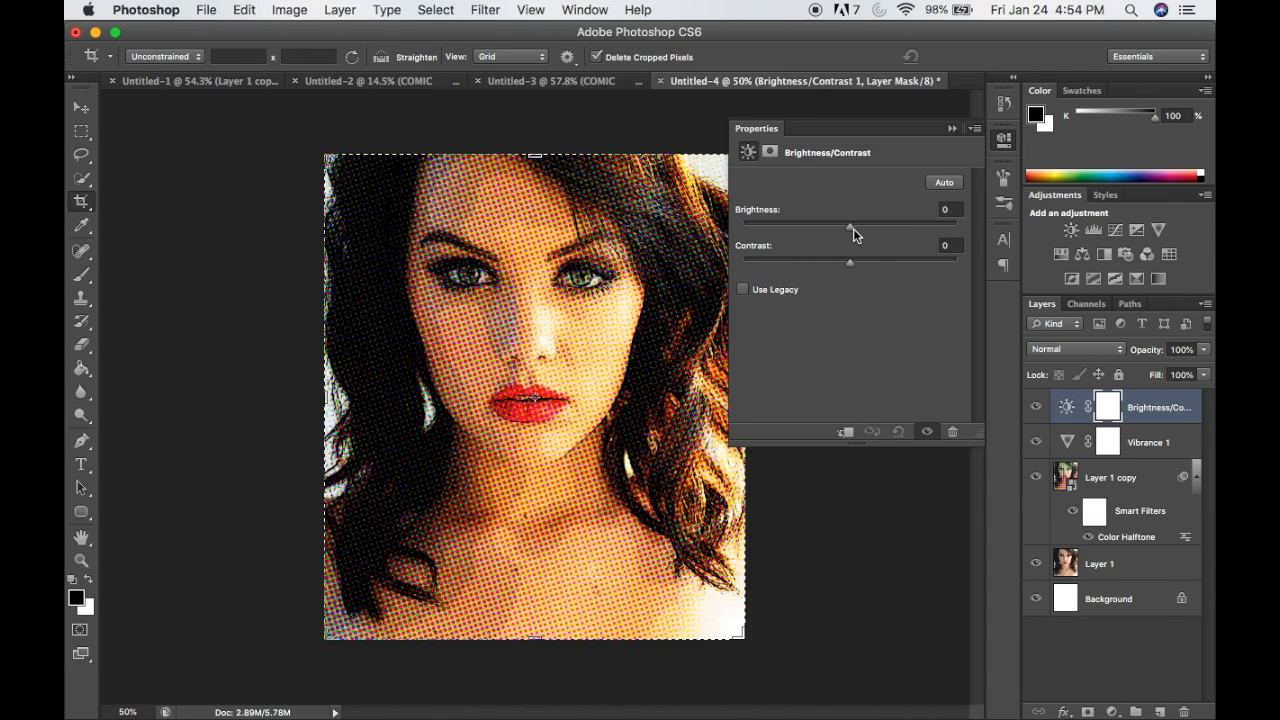
left_click_drag(853, 228, 833, 233)
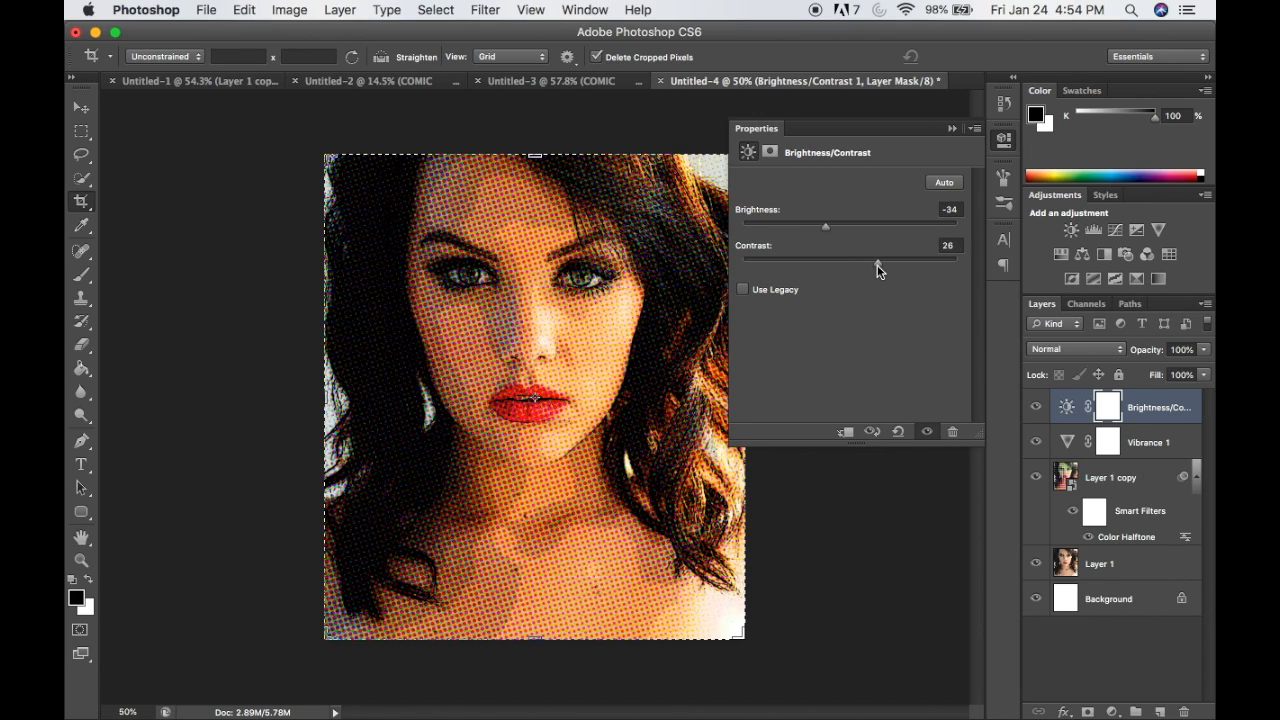
left_click(952, 129)
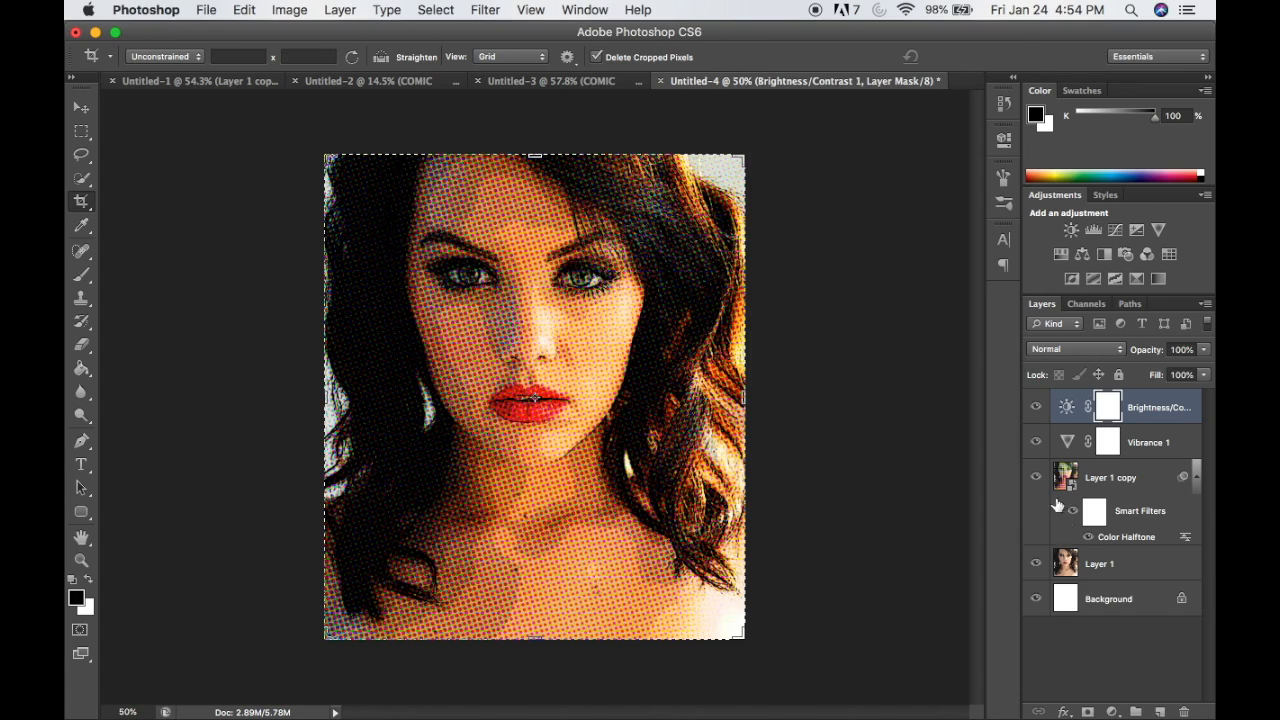
Add a Stroke layer style to Layer 1, positioned Inside with a size of 40 px.
left_click(1131, 567)
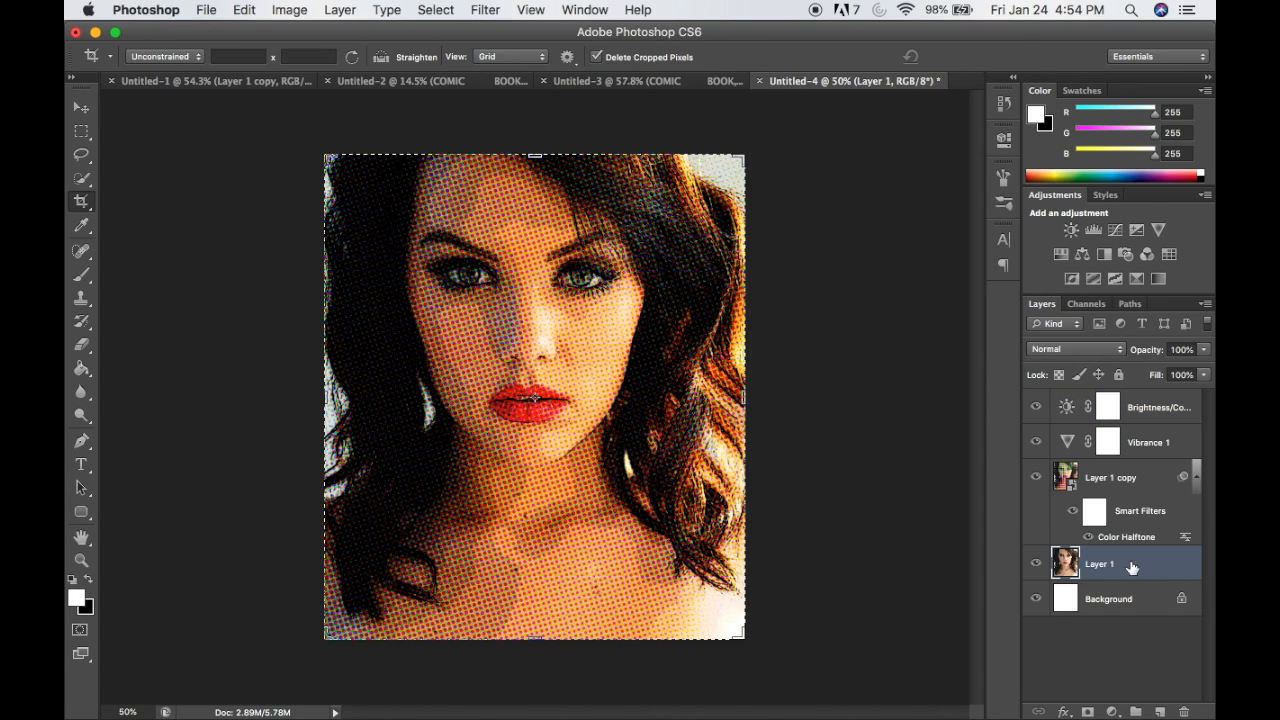
double_click(1168, 567)
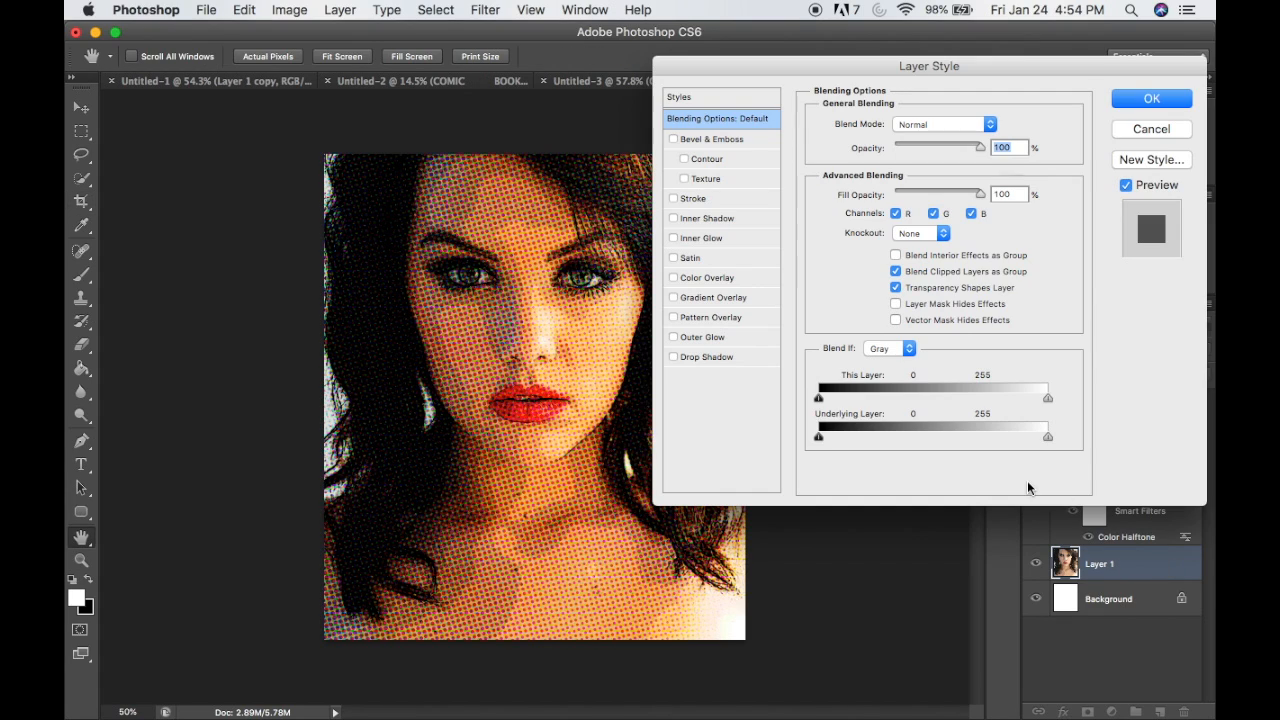
left_click(690, 199)
left_click_drag(875, 123, 884, 124)
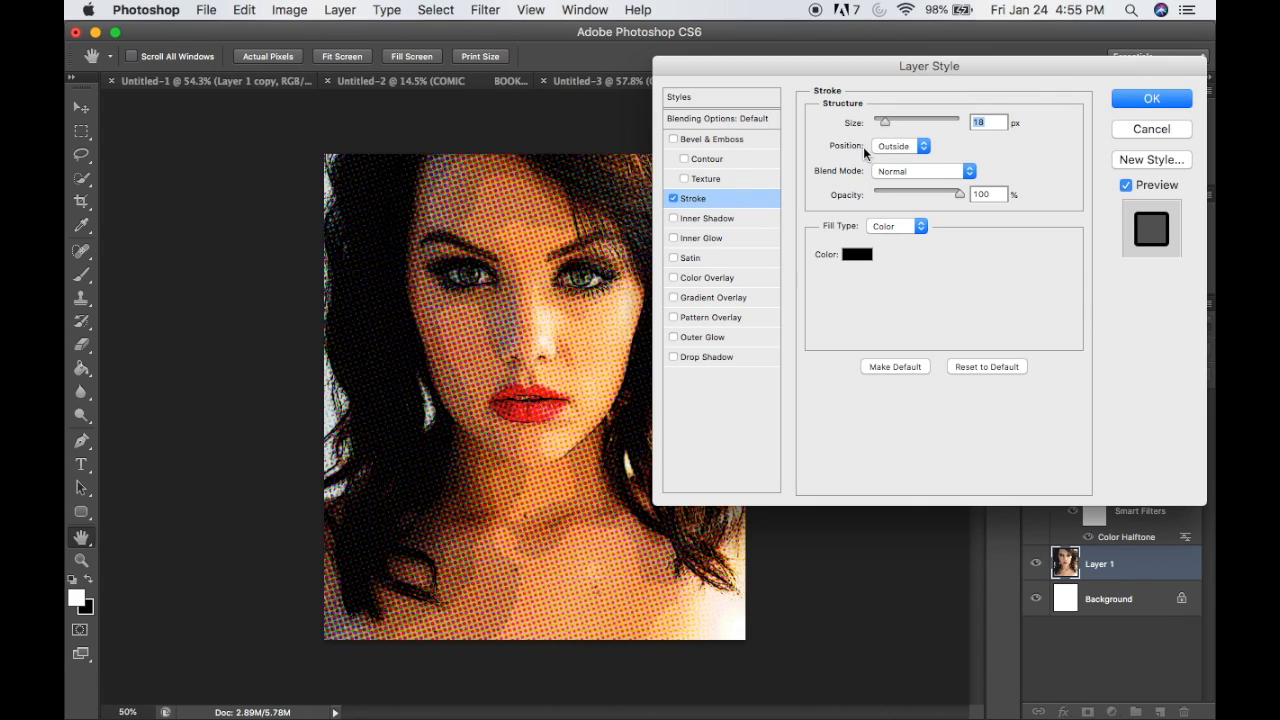
left_click(887, 150)
left_click(889, 158)
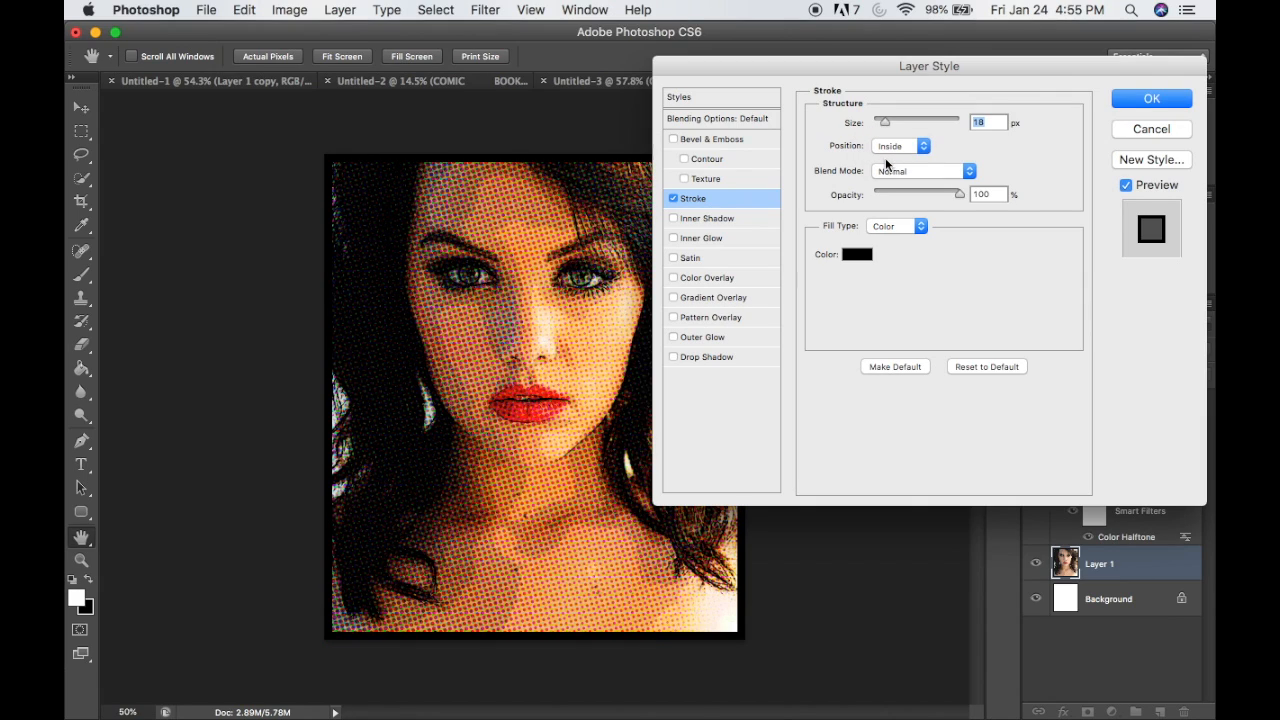
left_click_drag(885, 123, 891, 125)
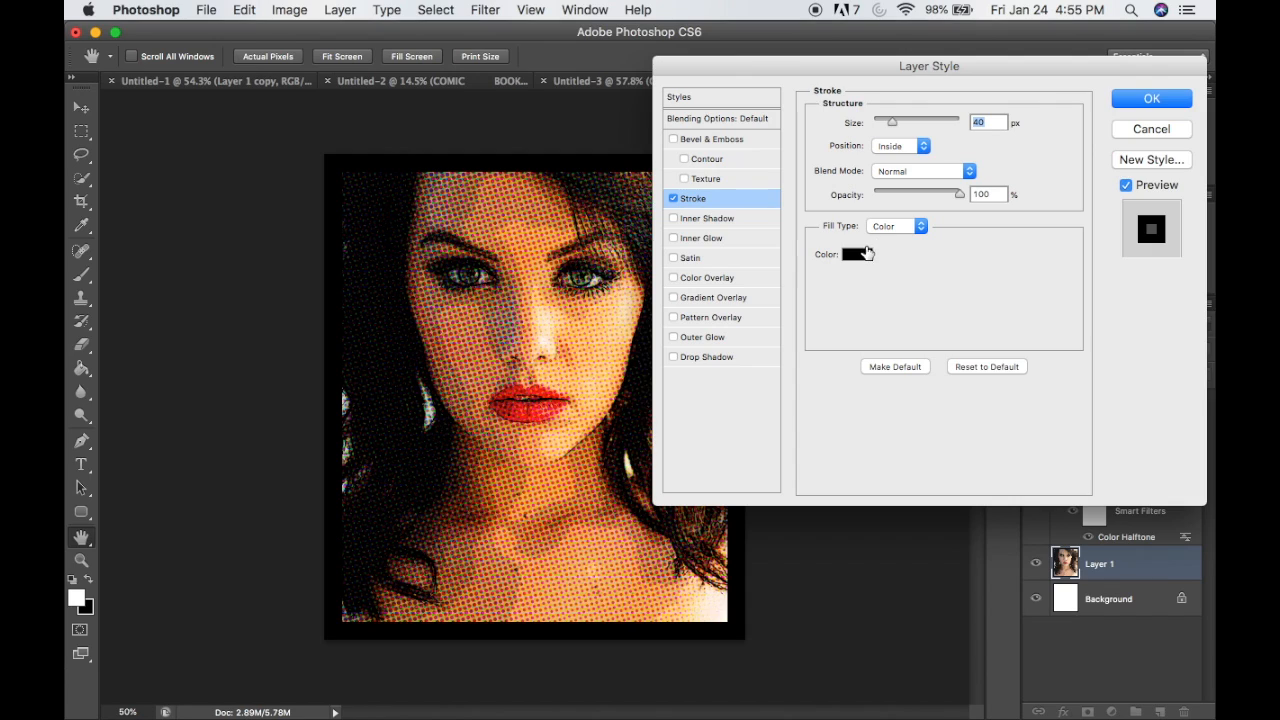
Set the color of Layer 1's stroke to light gray #dddddd.
left_click(864, 255)
left_click(729, 401)
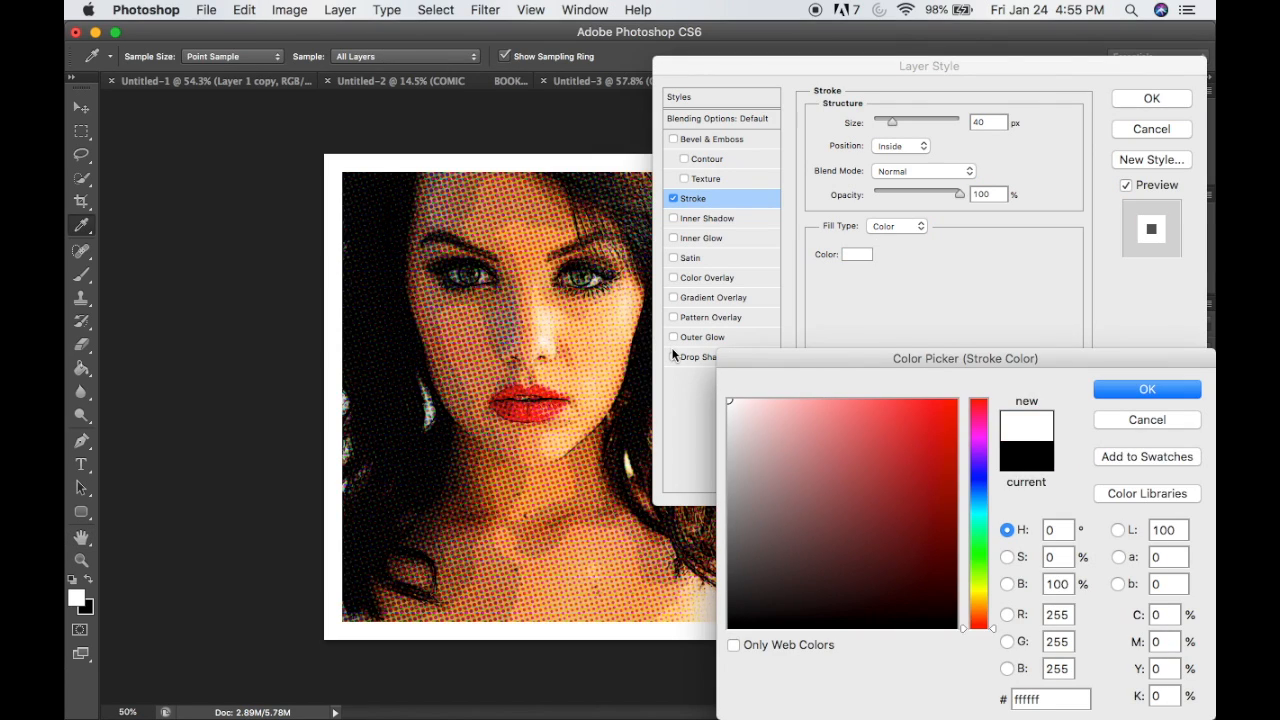
left_click_drag(730, 414, 717, 430)
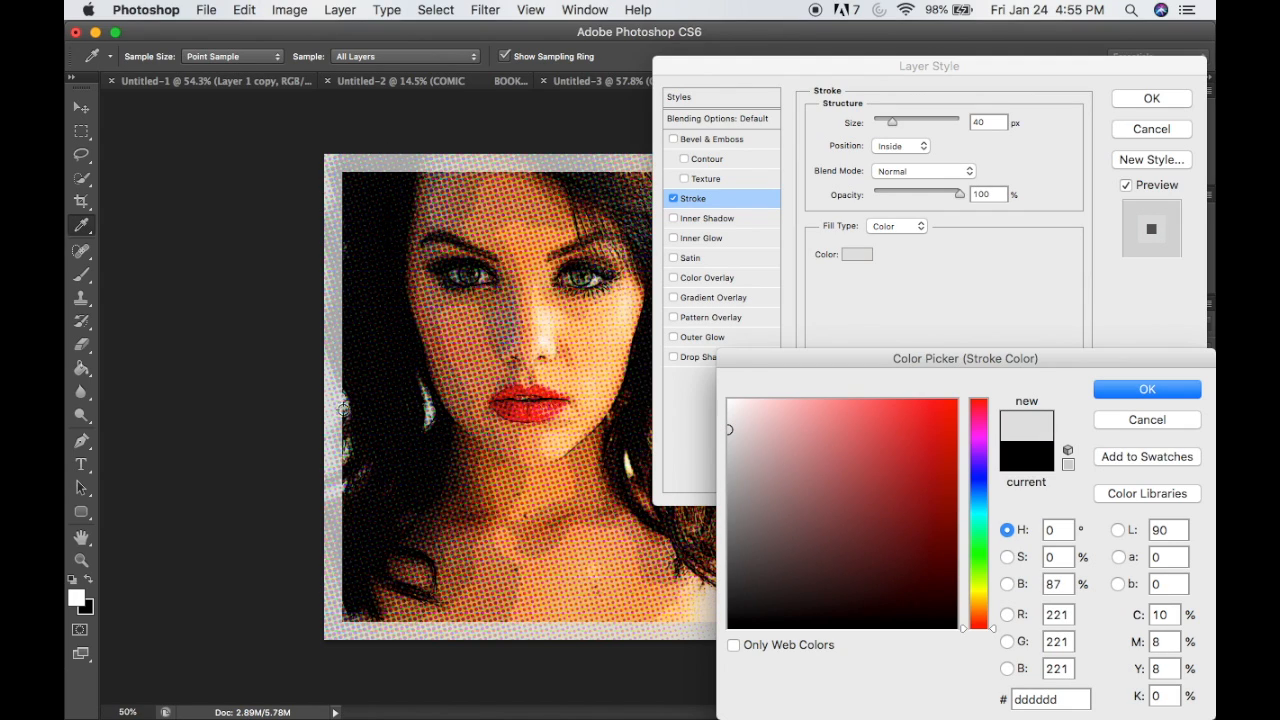
left_click(1115, 392)
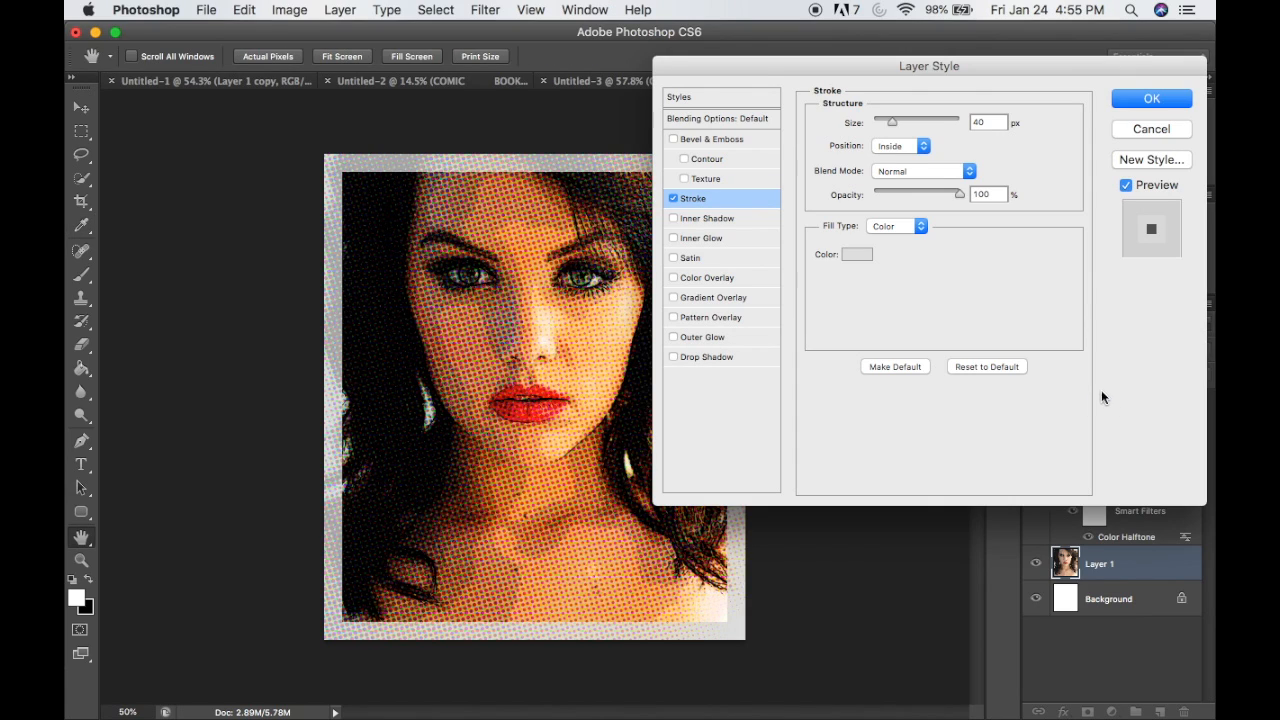
Add an Inner Glow to Layer 1 with Normal blend mode, 100% opacity and black as its color.
left_click(715, 237)
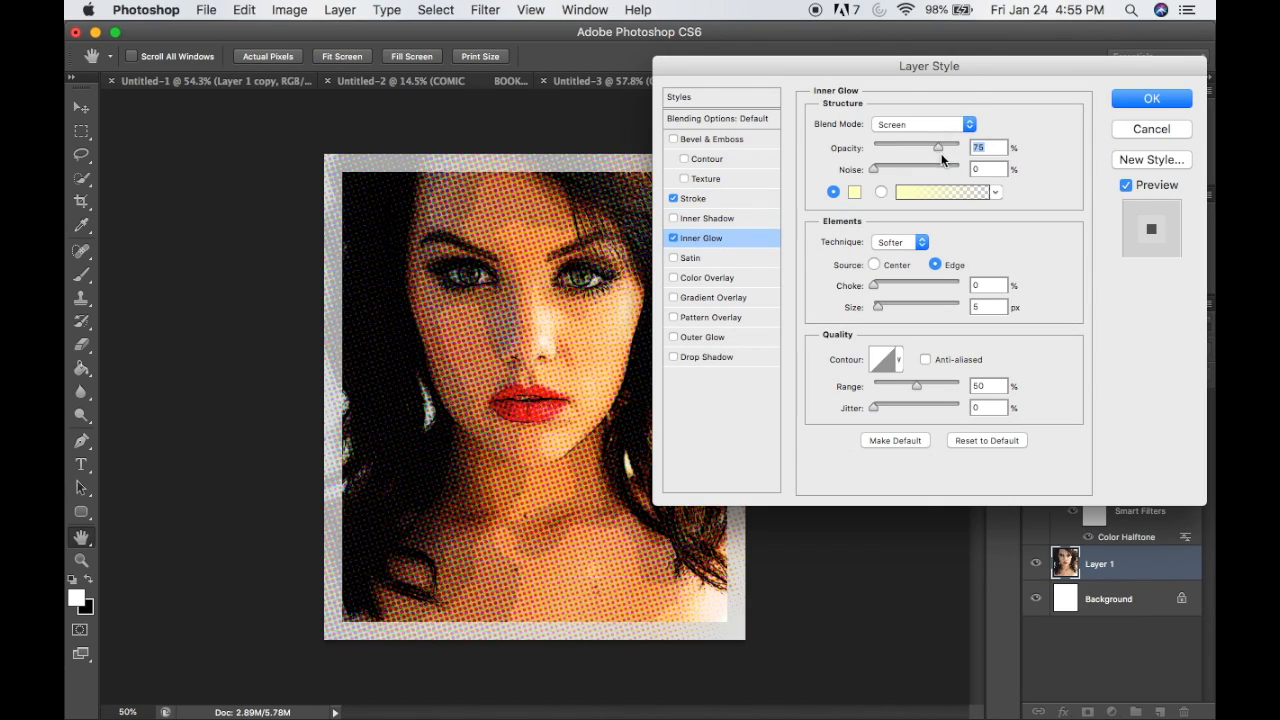
left_click_drag(937, 148, 990, 160)
left_click(929, 125)
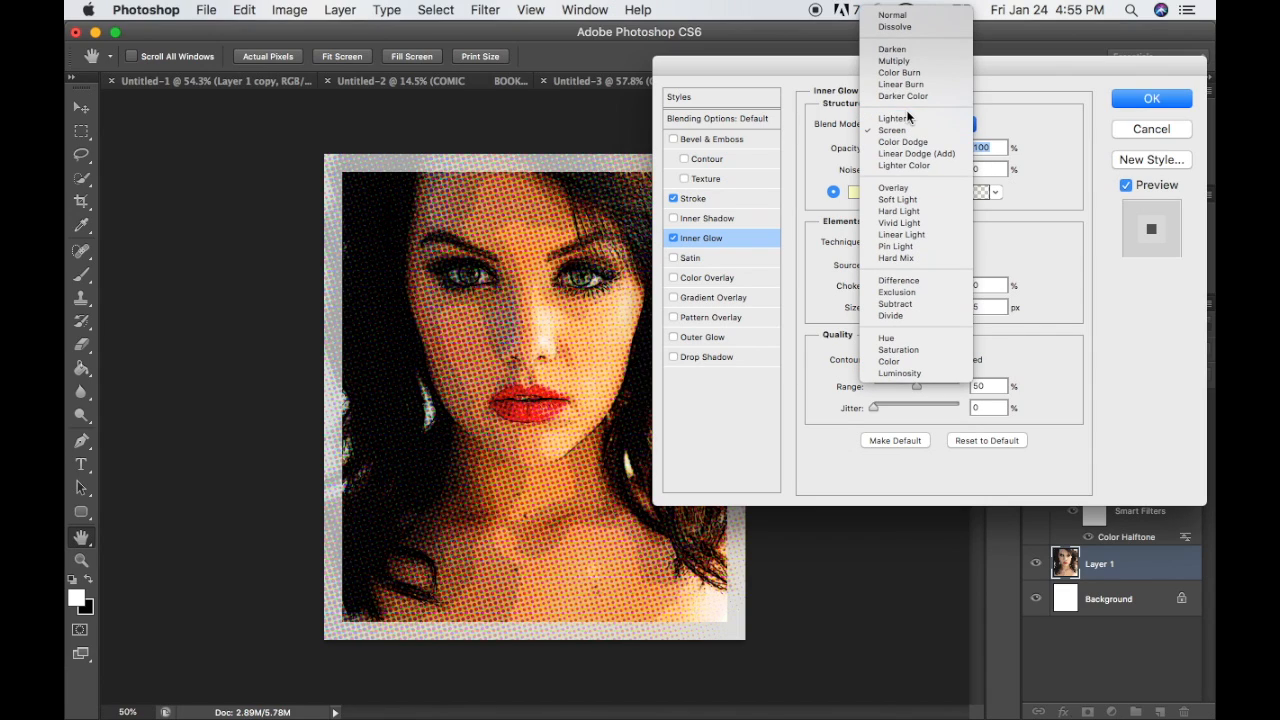
left_click(905, 15)
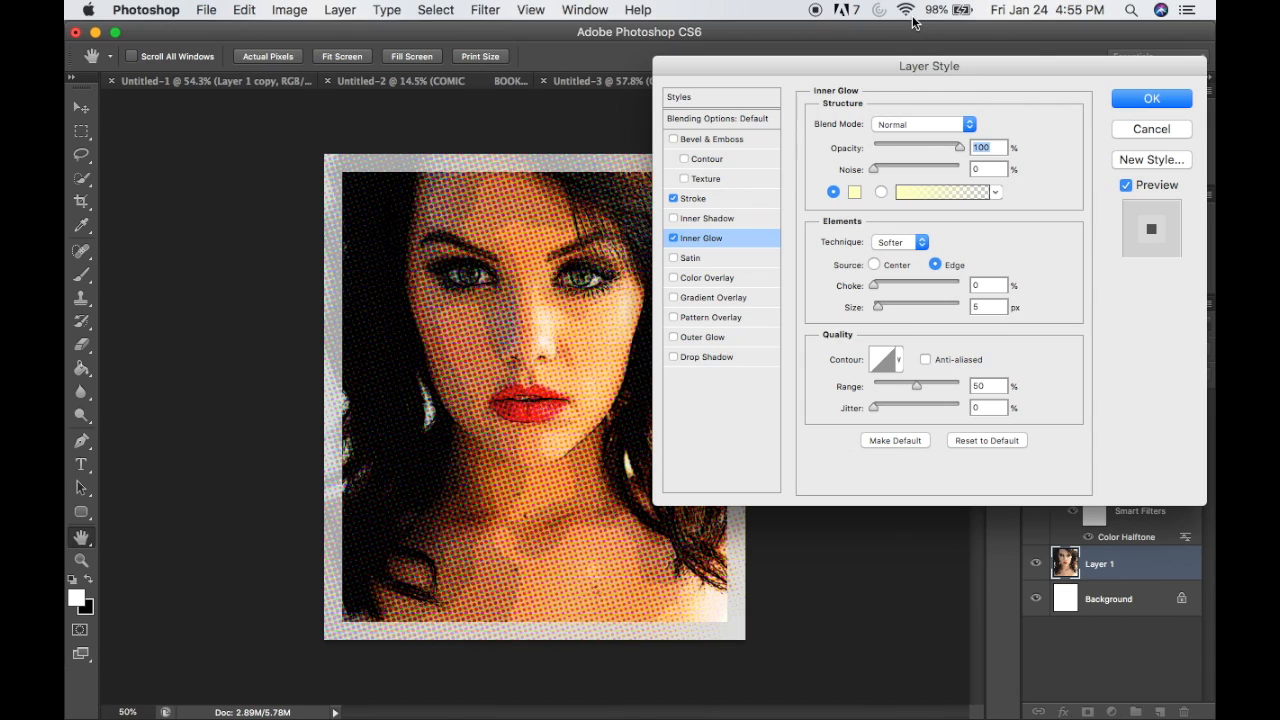
left_click(854, 192)
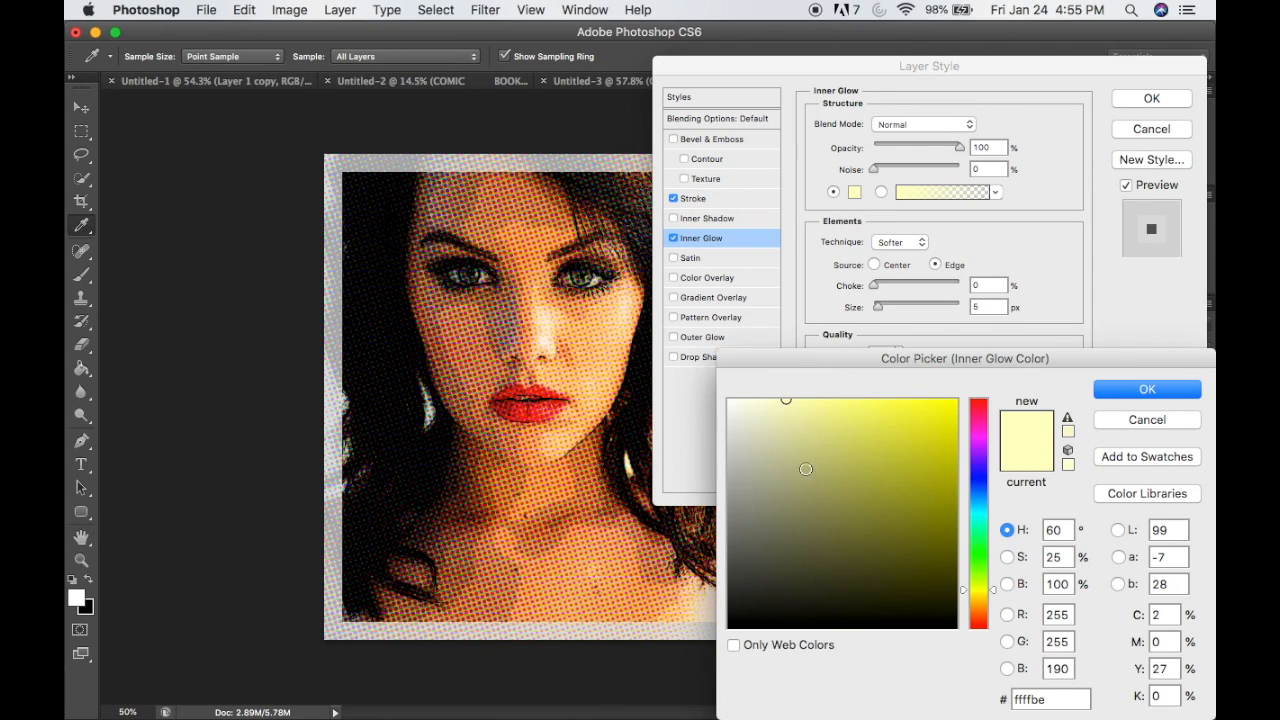
left_click_drag(806, 469, 689, 671)
left_click(1142, 389)
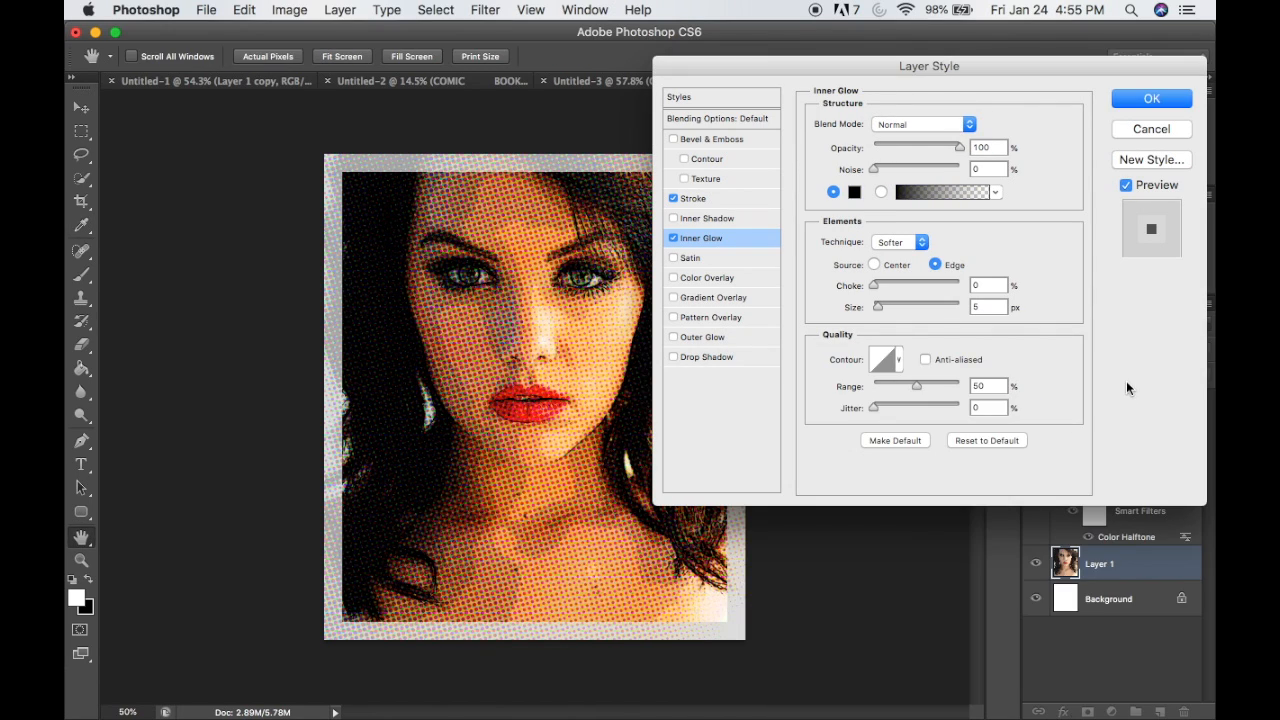
Set the Inner Glow's choke to 100% and size to 49 px, and apply the layer style.
left_click_drag(873, 286, 985, 290)
left_click_drag(886, 306, 900, 313)
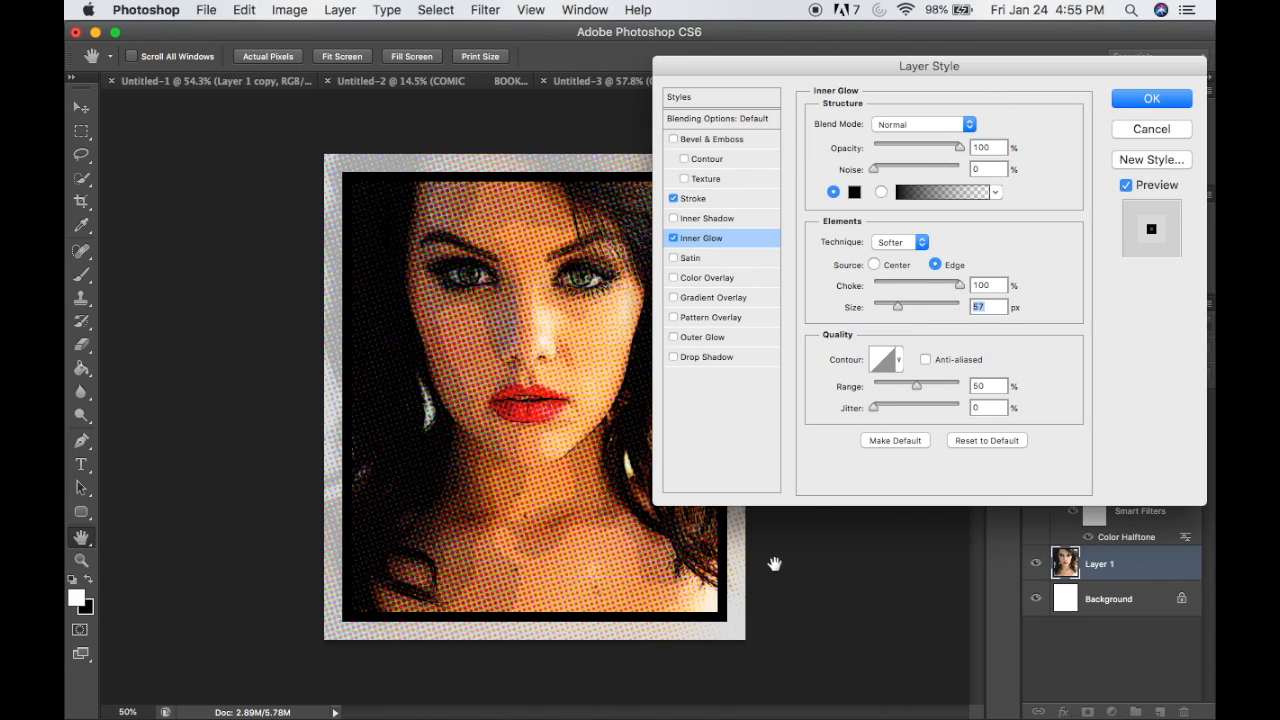
left_click_drag(898, 311, 895, 305)
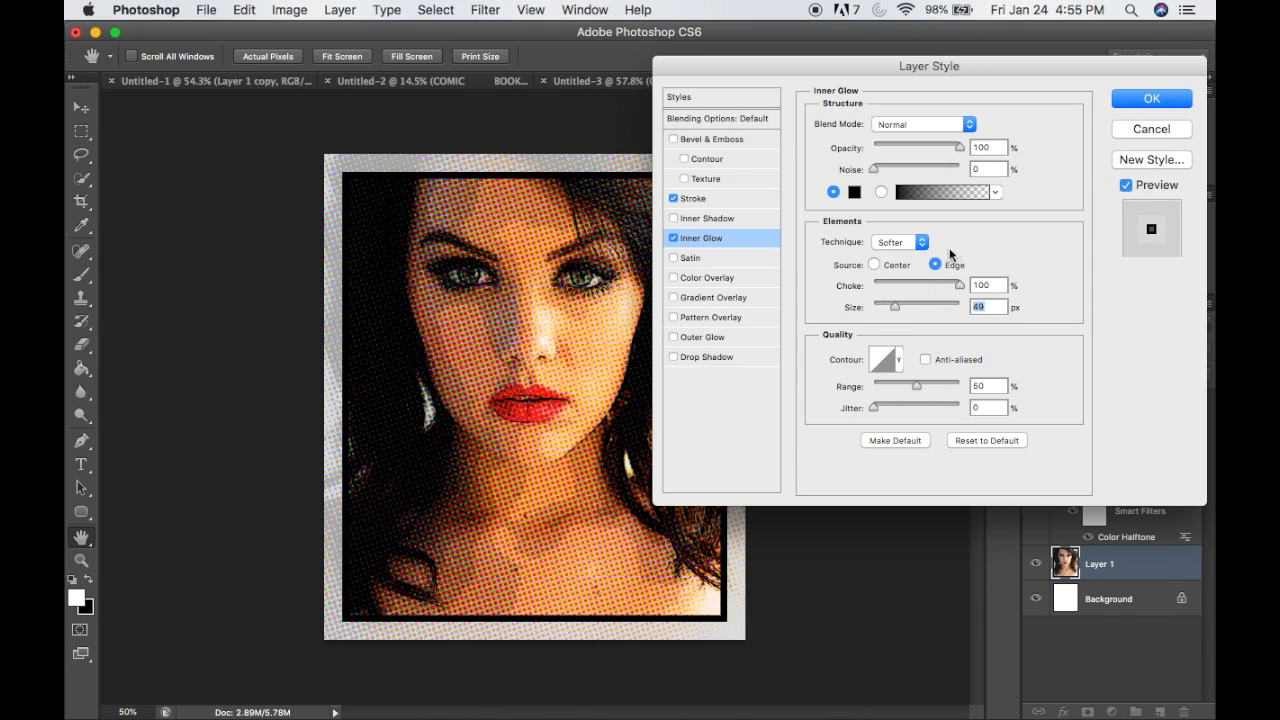
left_click(1152, 100)
Add the white title text "COMIC" and "BOOK" on two lines over the woman's neck, in a layer directly above Layer 1 copy.
key("c")
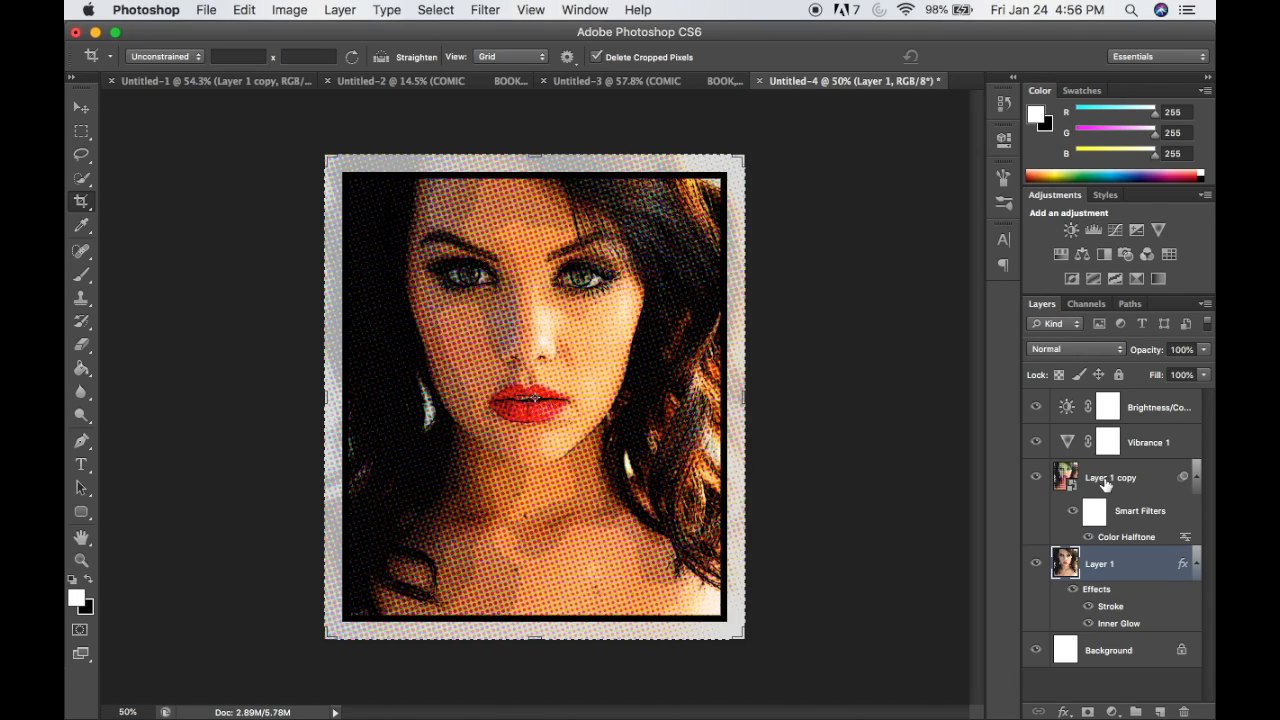
left_click(1140, 477)
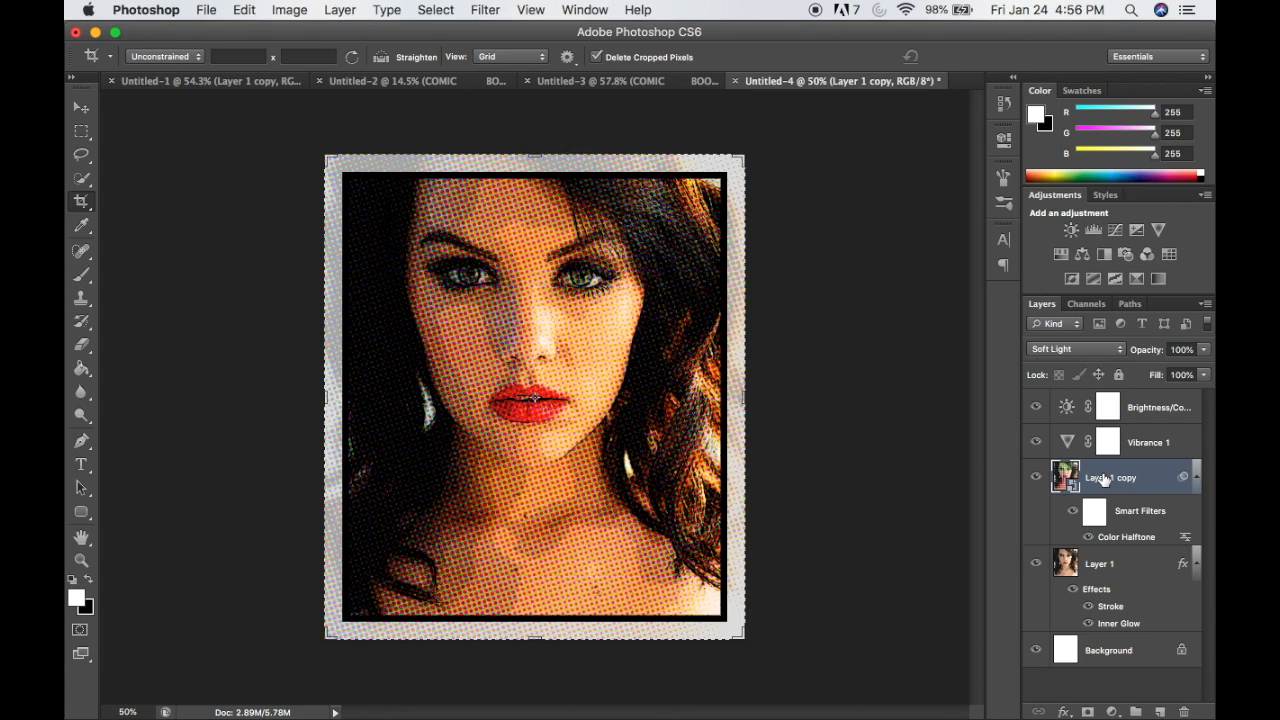
key("v")
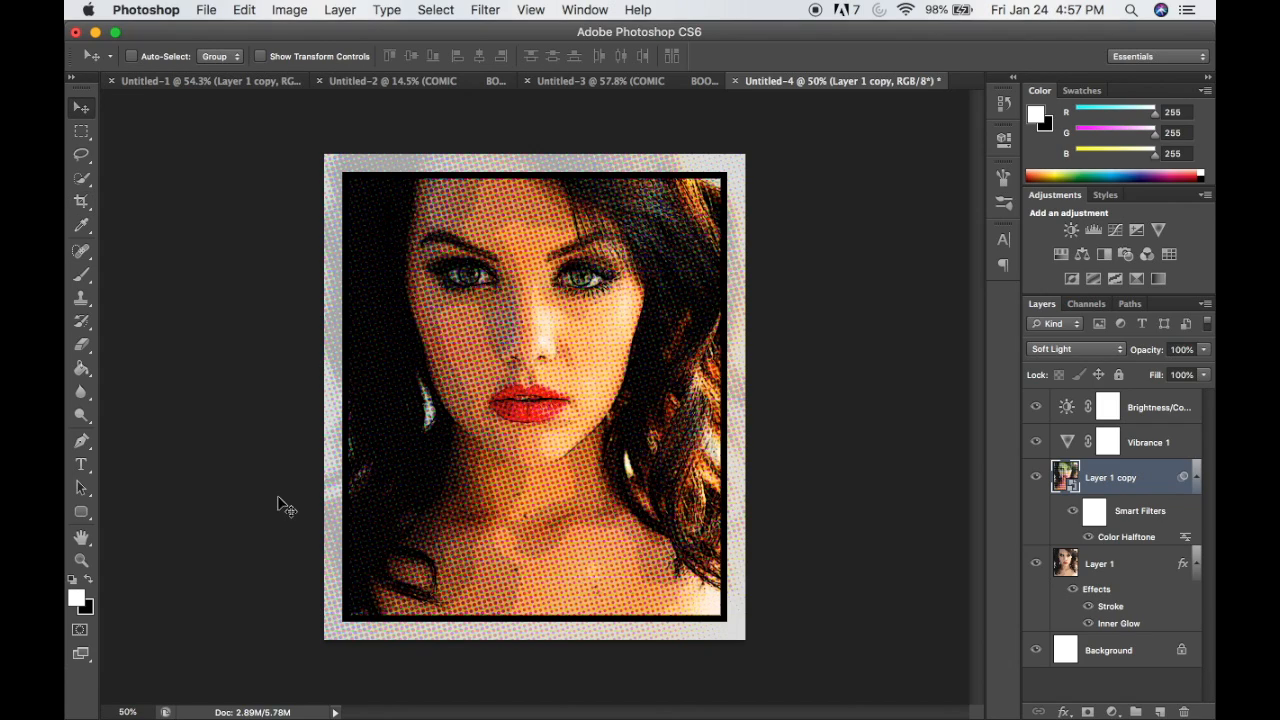
left_click(82, 464)
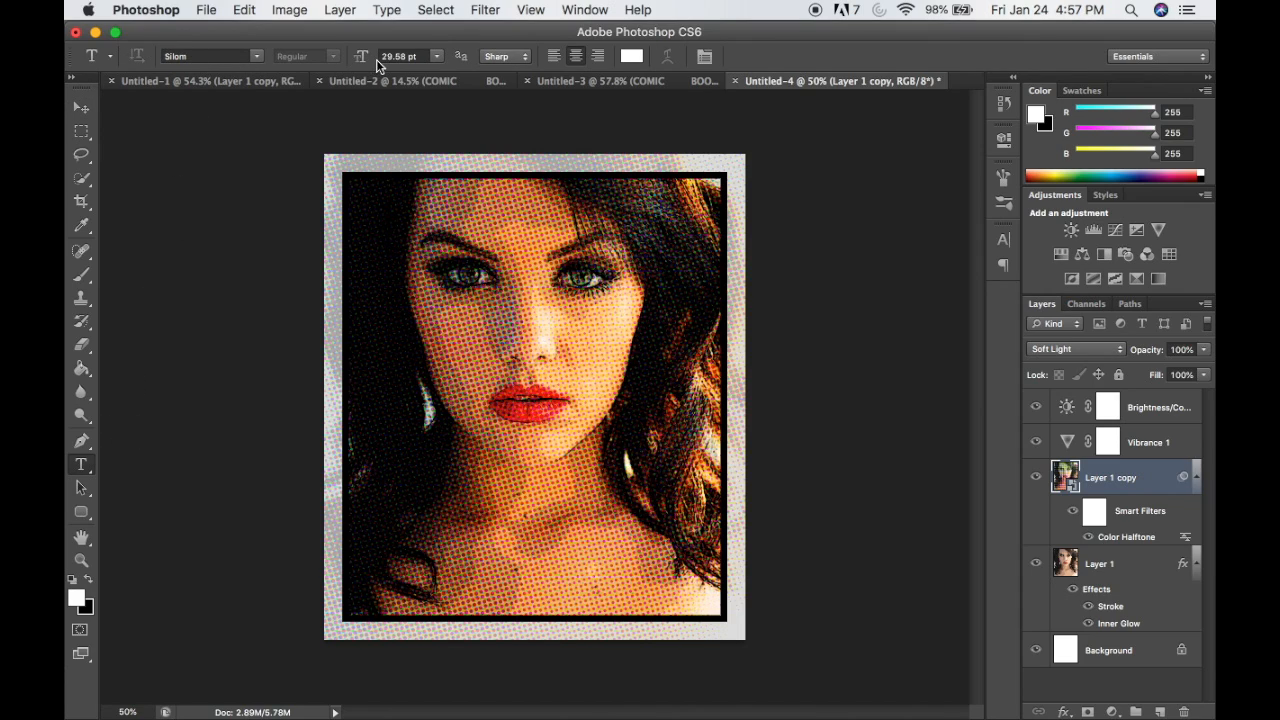
left_click(492, 495)
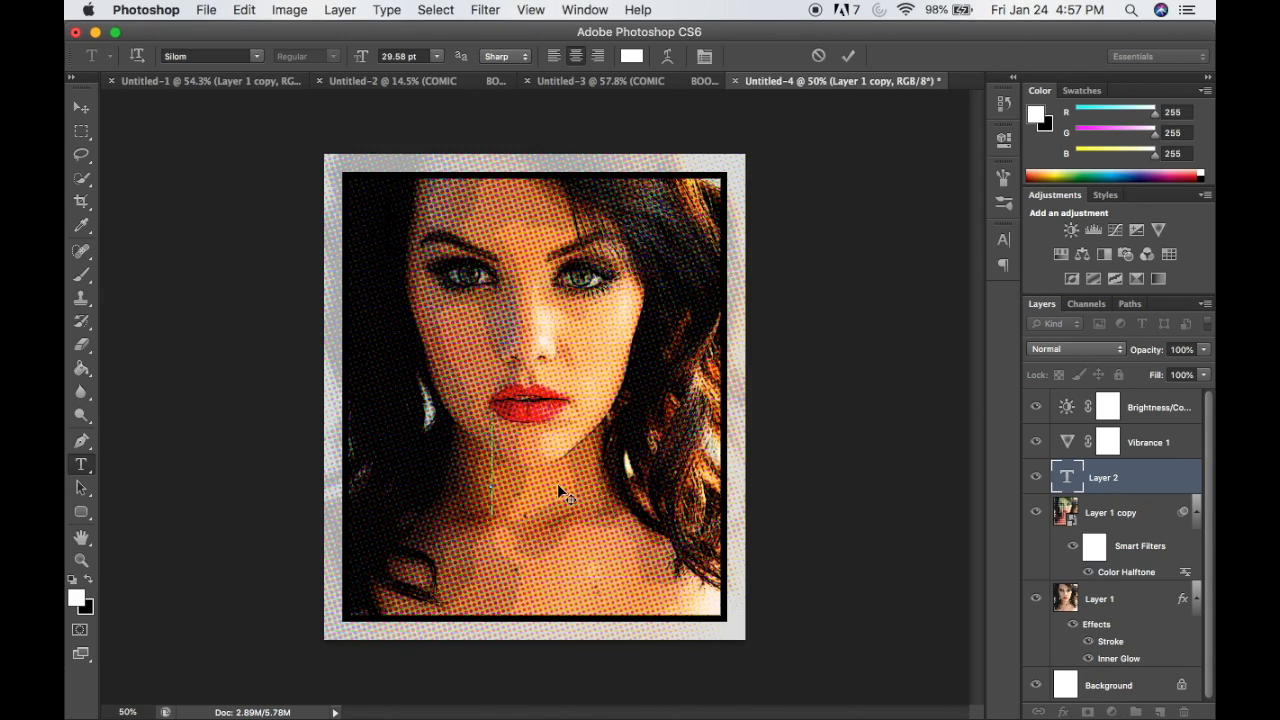
type("COMIC")
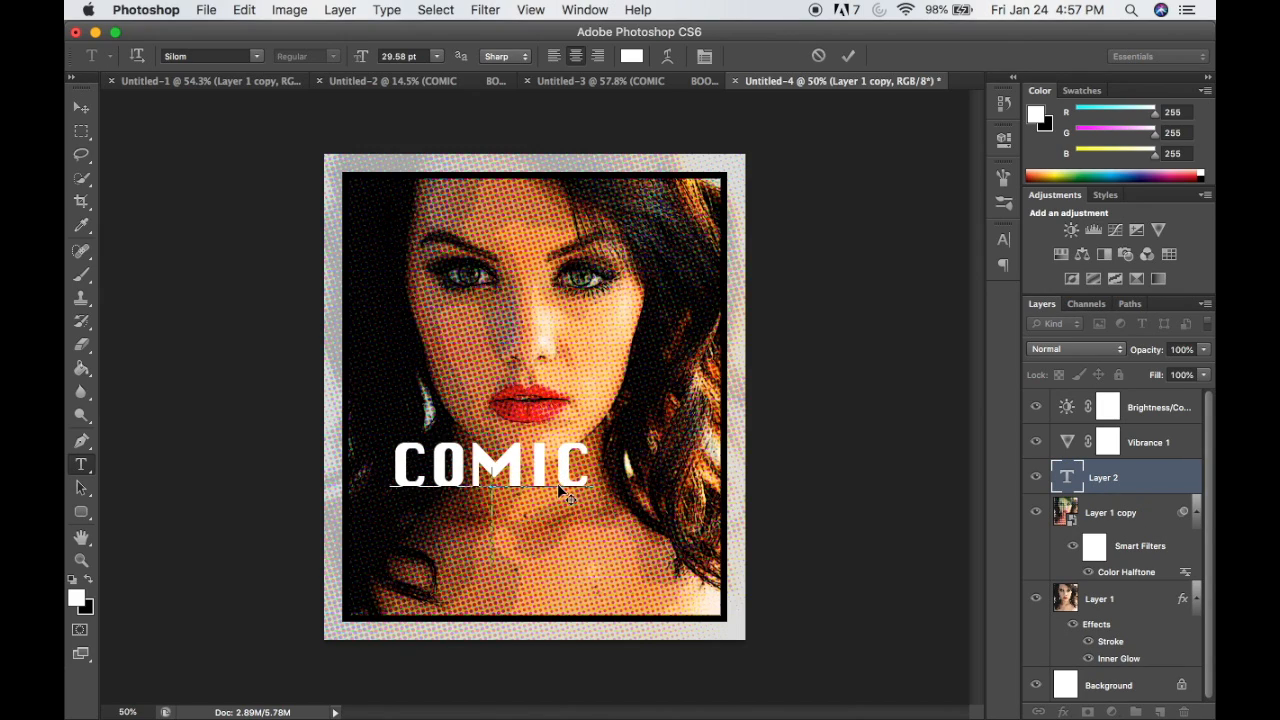
key("Return")
type("BOOK")
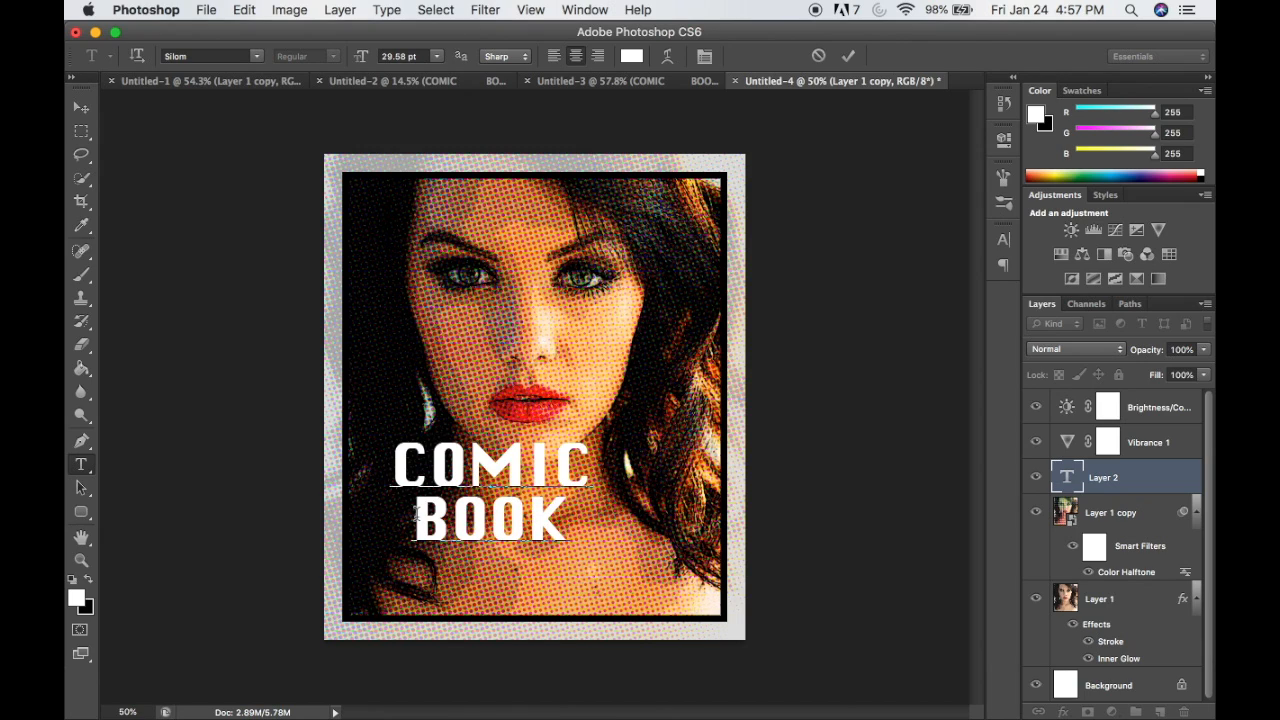
Indent the word "BOOK" with spaces so it is offset to the right beneath "COMIC", and commit the text.
left_click(406, 520)
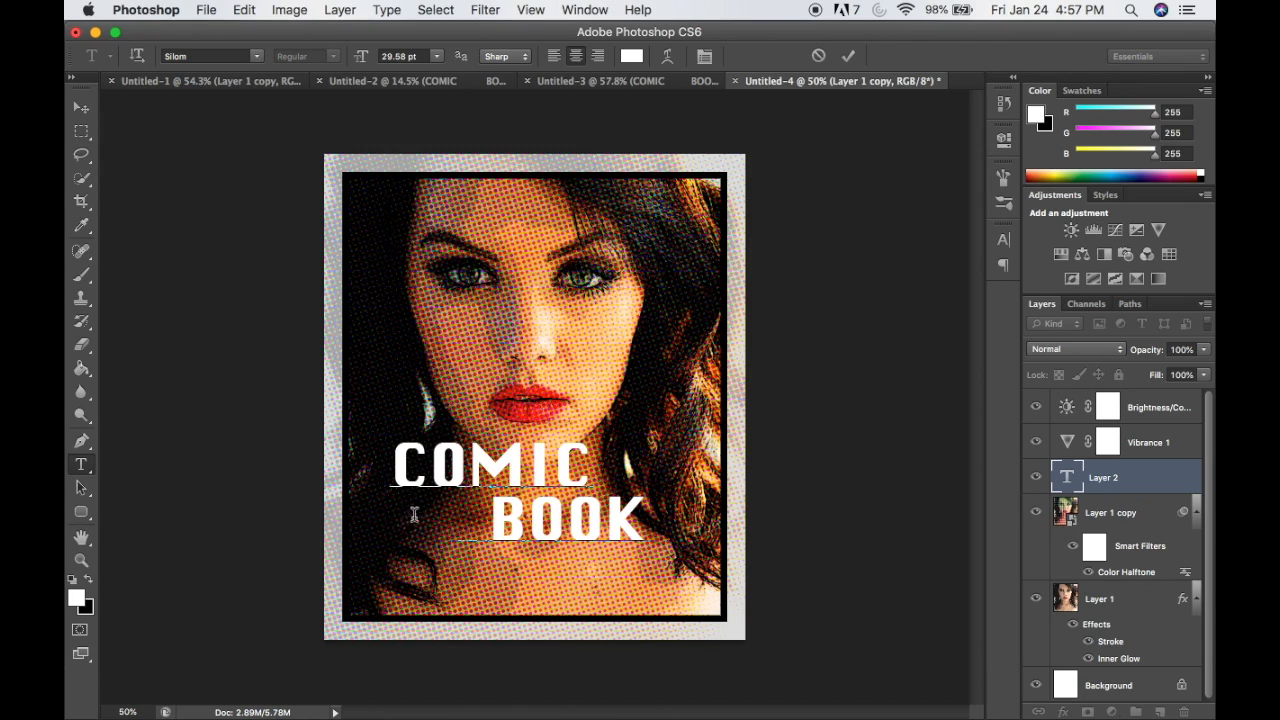
key("BackSpace")
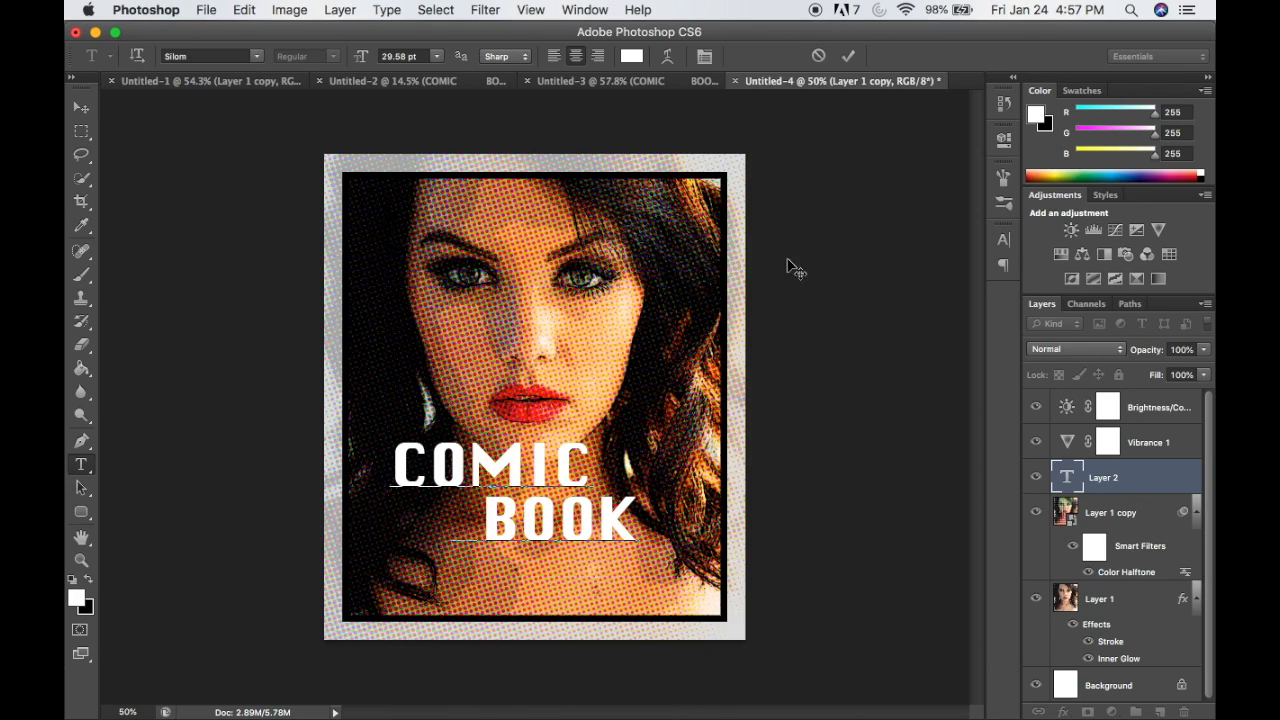
left_click(848, 59)
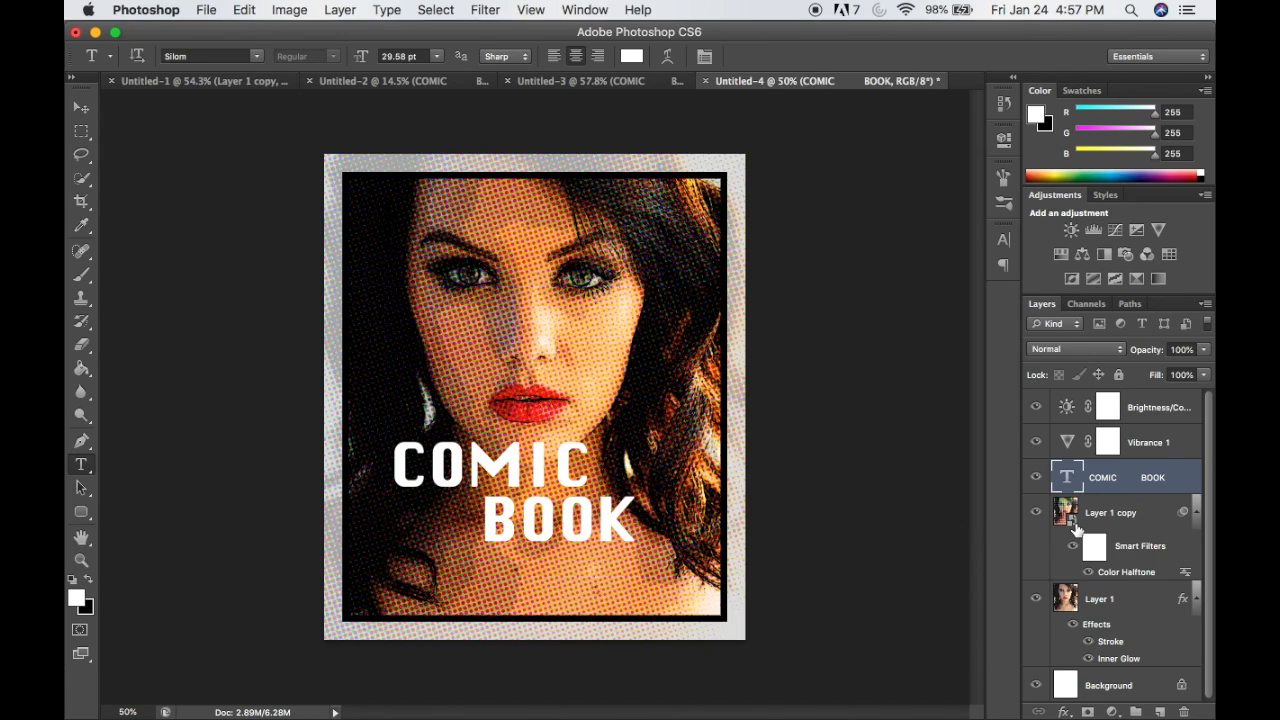
Add a black outside Stroke of 8 px to the title text layer.
double_click(1189, 476)
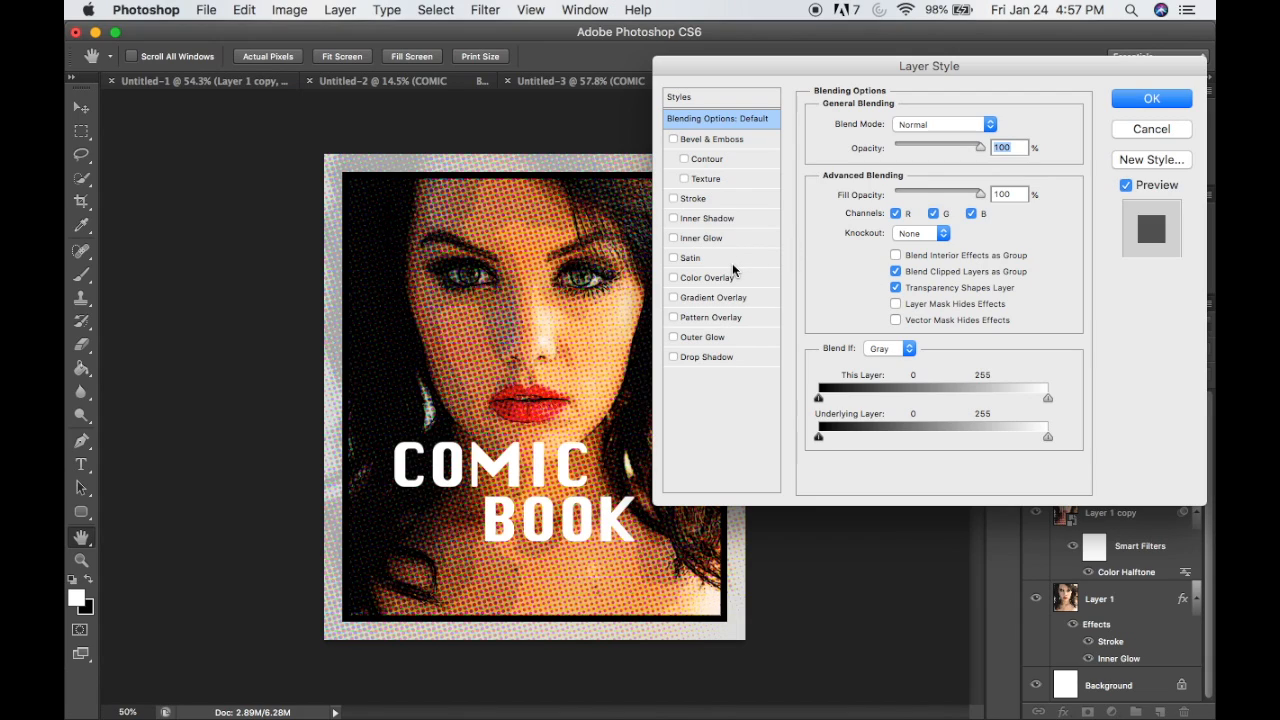
left_click(695, 198)
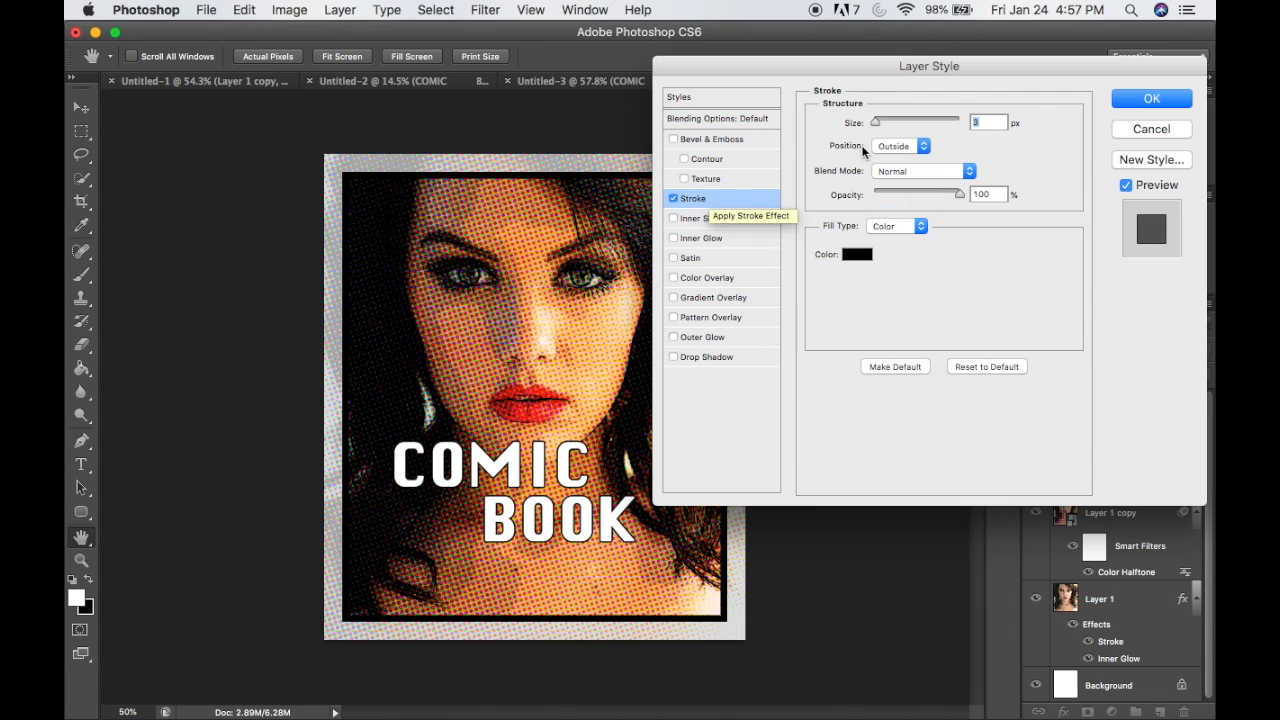
left_click_drag(876, 122, 880, 126)
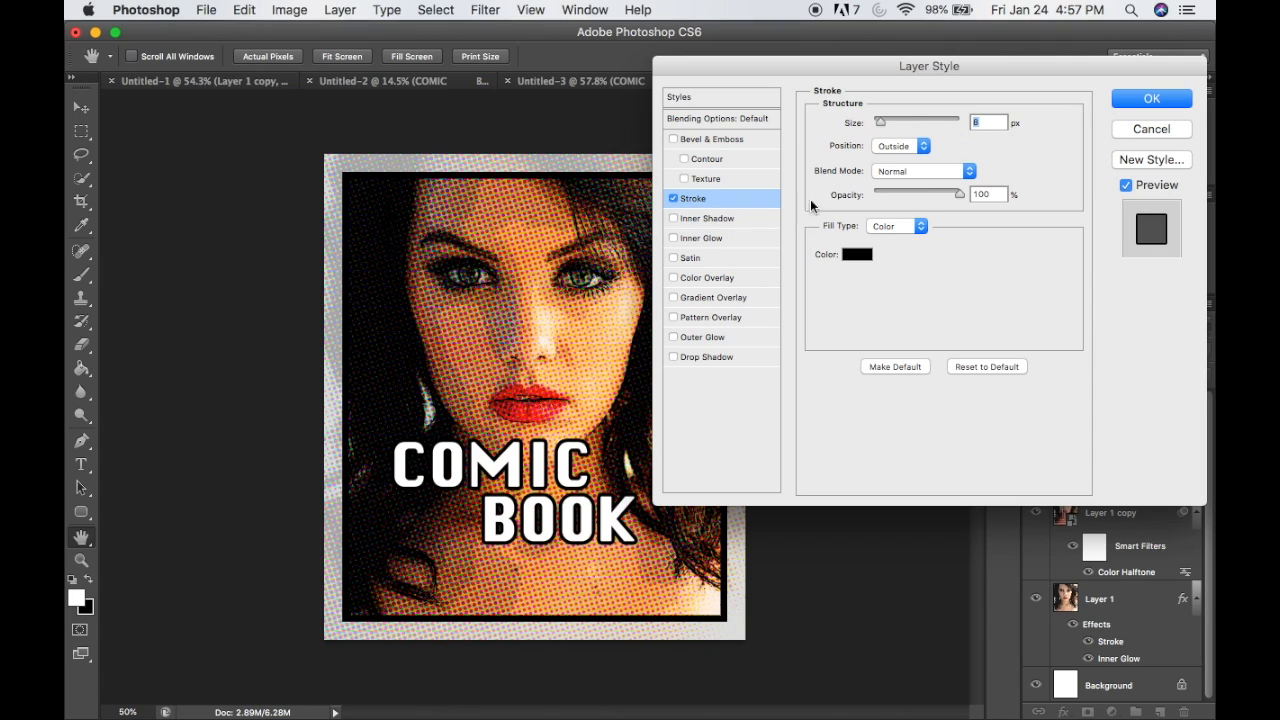
Add a Drop Shadow to the title text with distance 13 px, spread 100% and size 6 px.
left_click(722, 355)
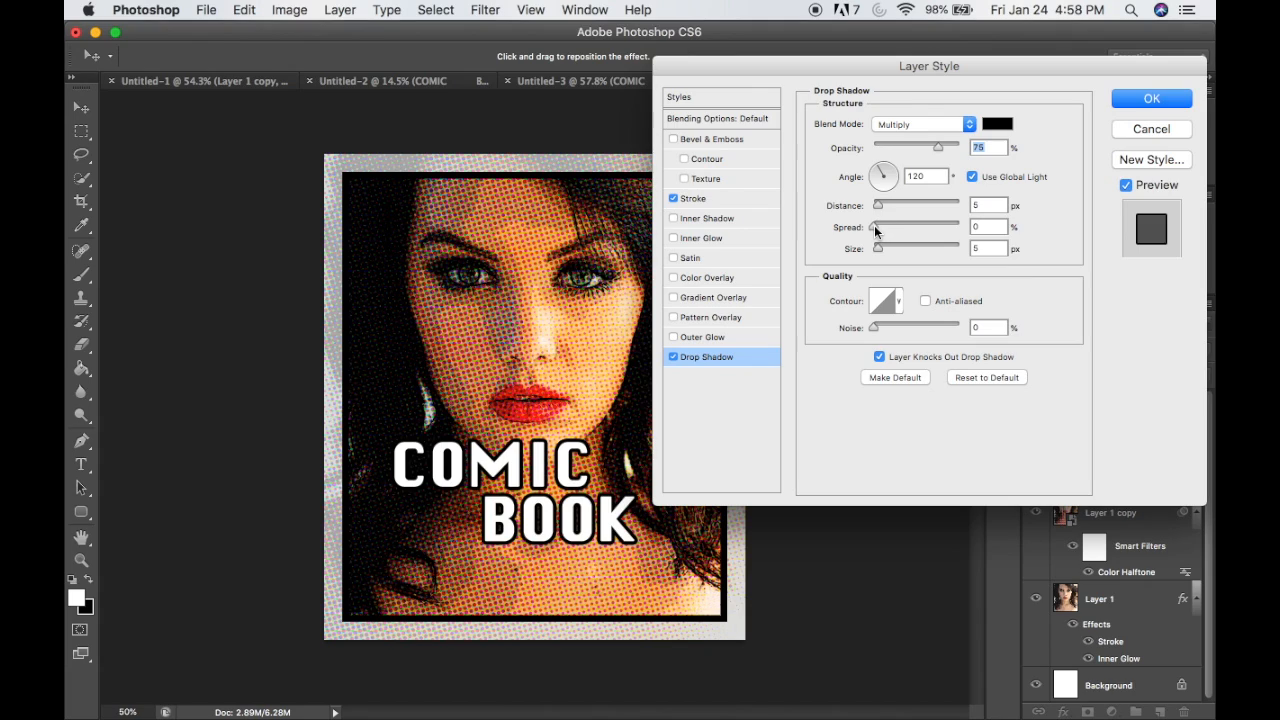
left_click_drag(875, 231, 969, 234)
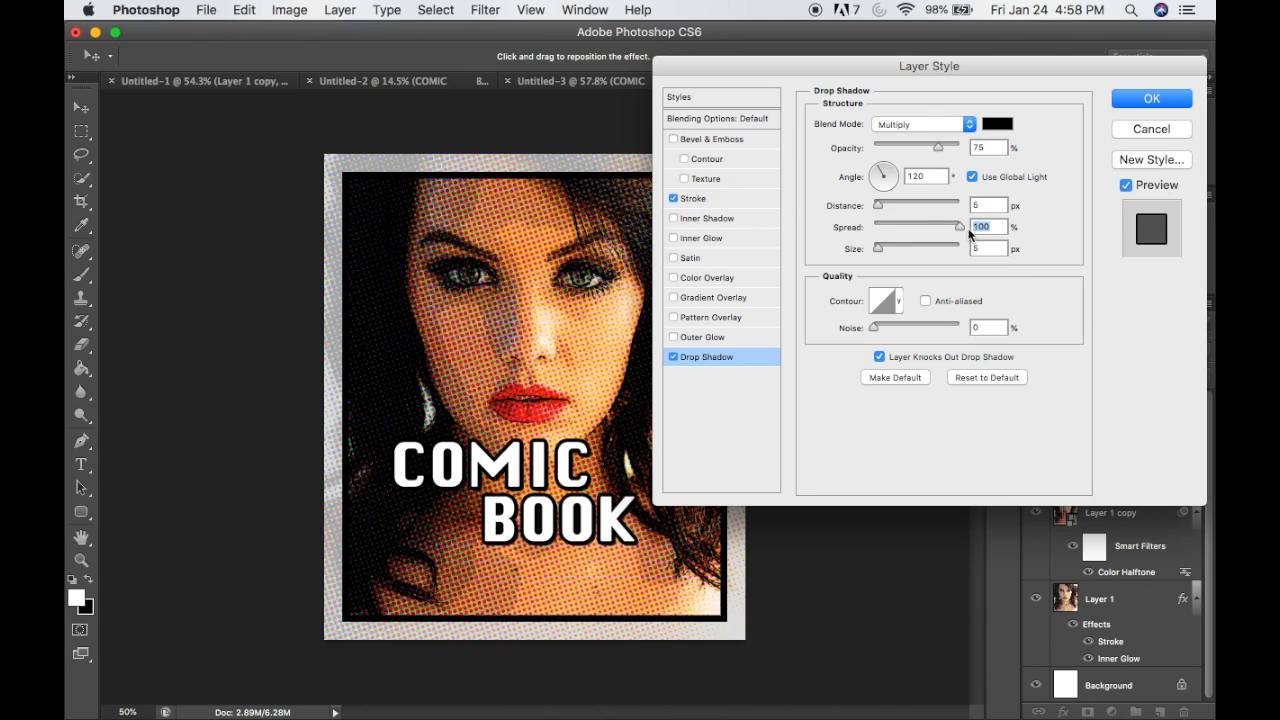
left_click_drag(879, 255, 881, 255)
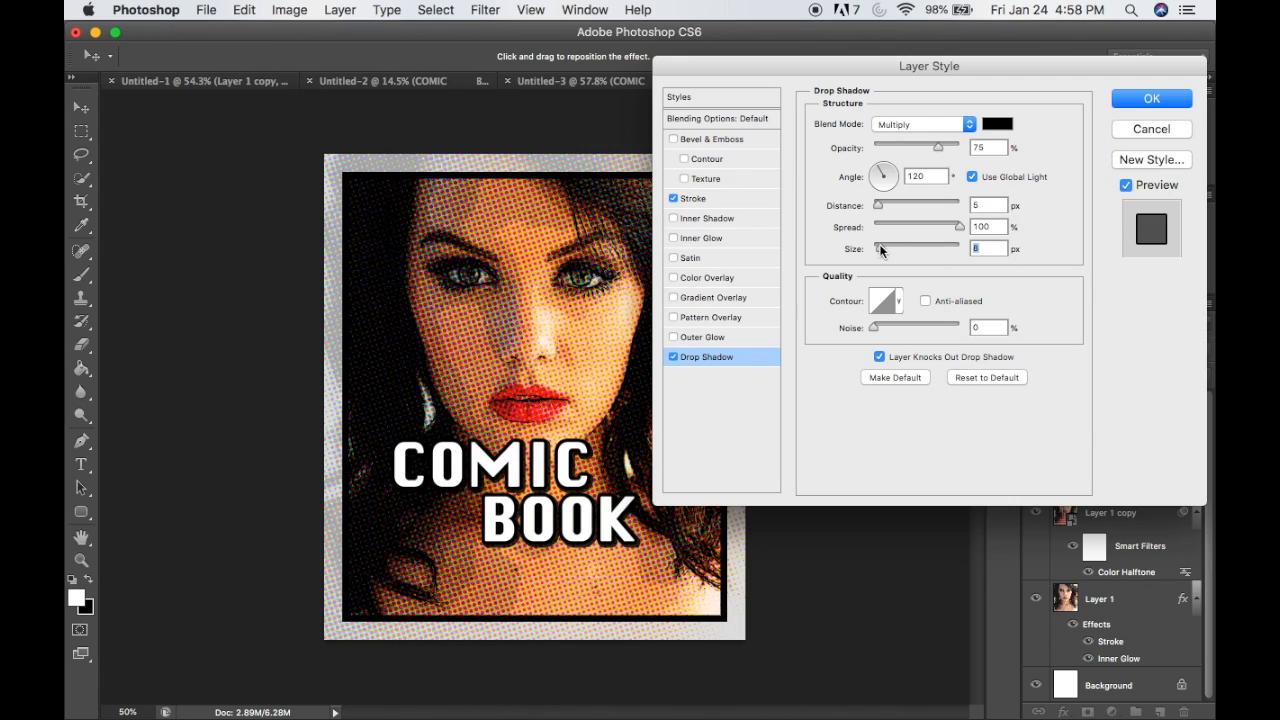
left_click_drag(878, 205, 880, 253)
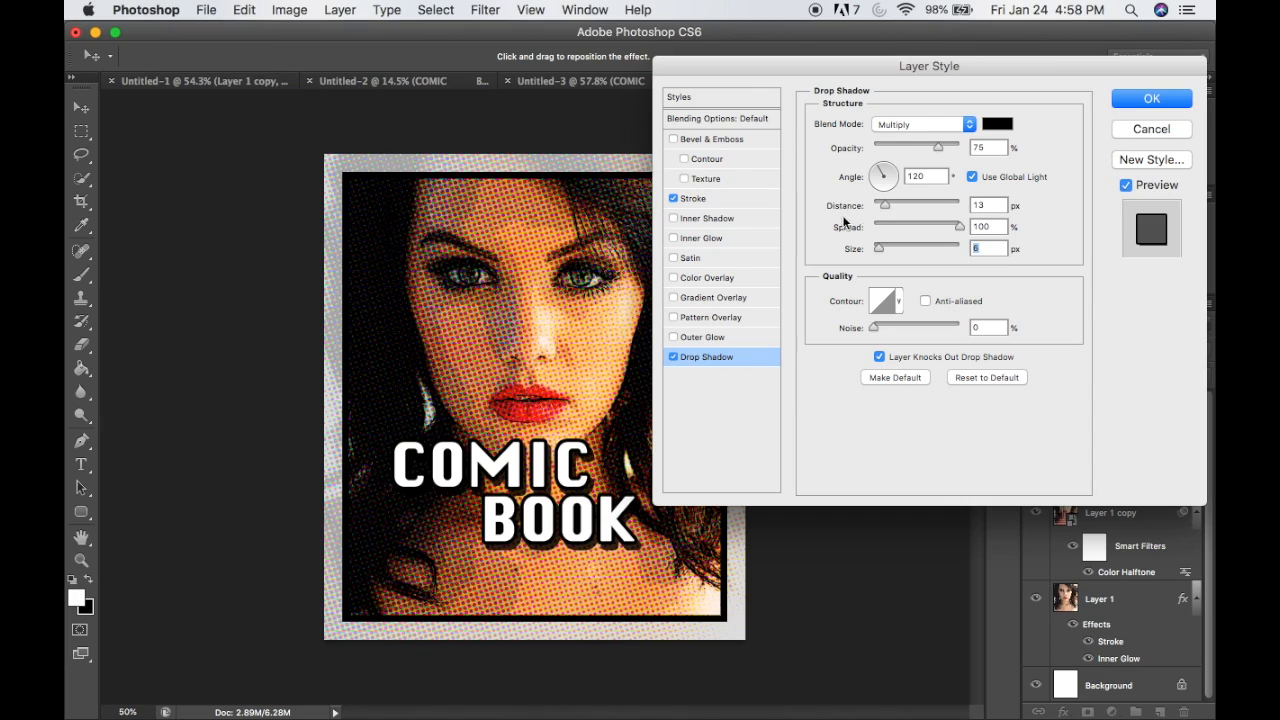
Add a Gradient Overlay to the title text and change the gradient's black stop to green #00ac5d.
left_click(717, 300)
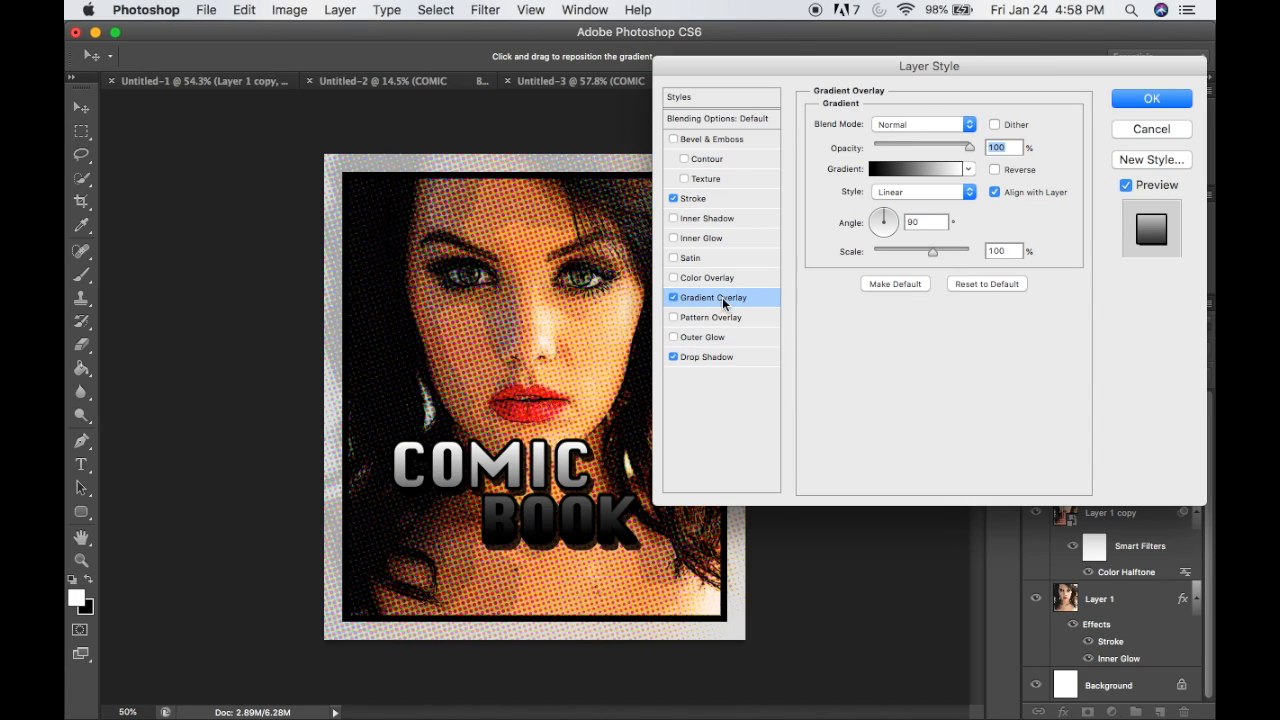
left_click(920, 170)
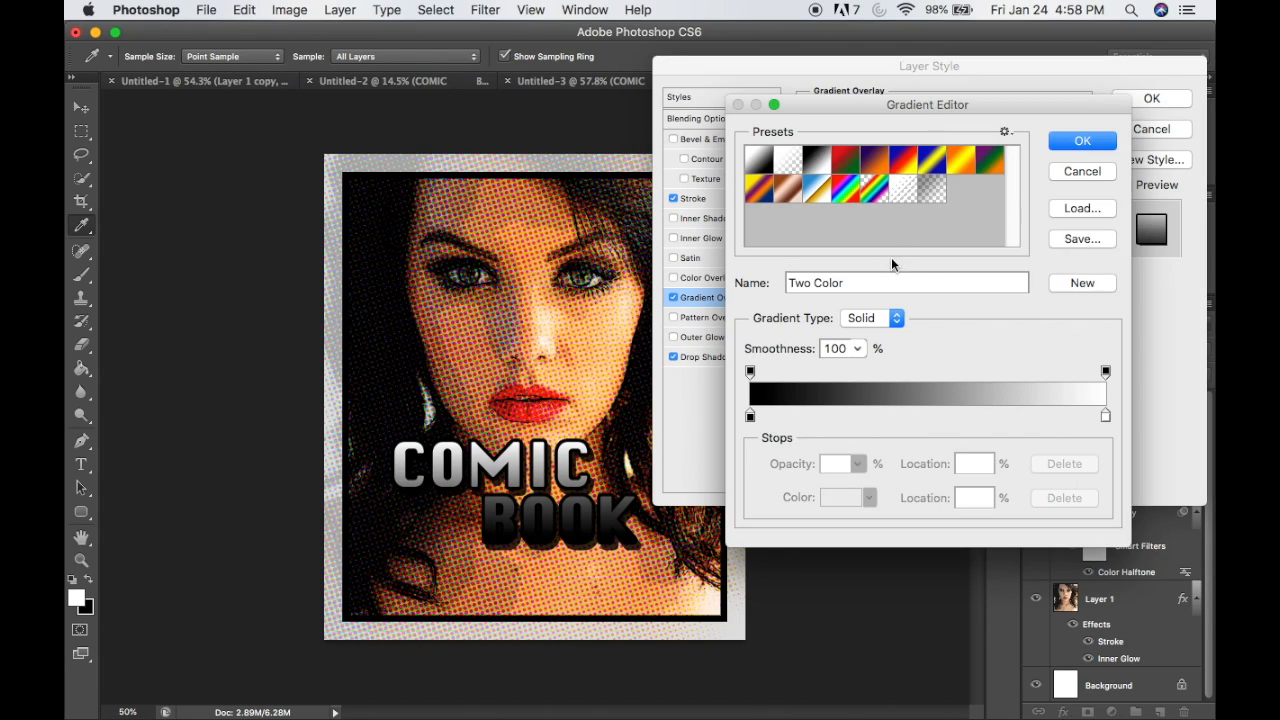
double_click(750, 416)
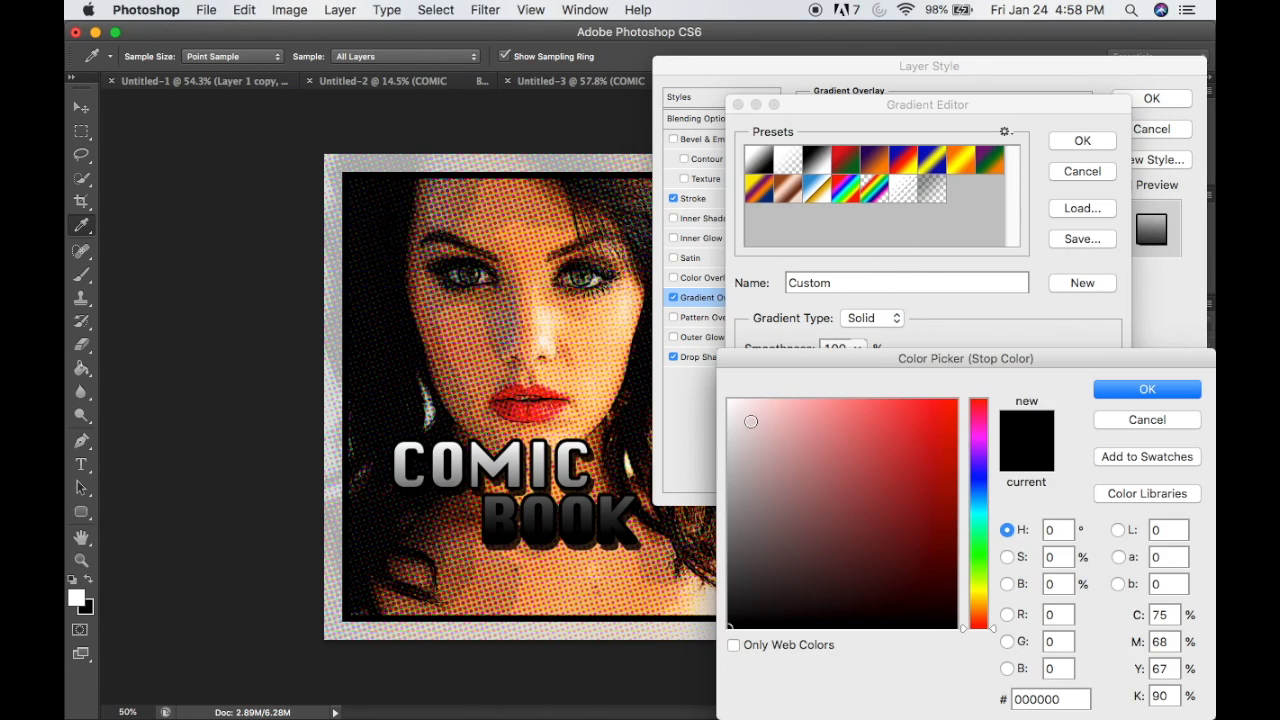
left_click_drag(781, 369, 764, 198)
left_click(957, 357)
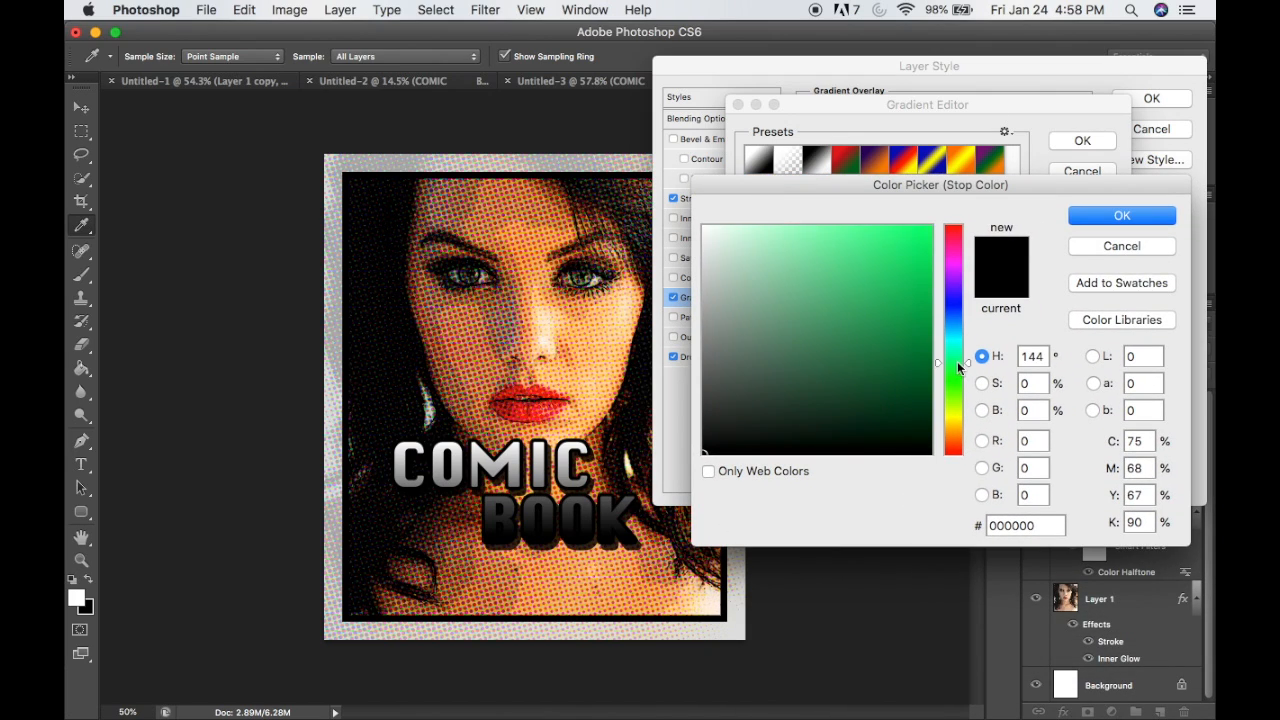
left_click_drag(926, 310, 929, 300)
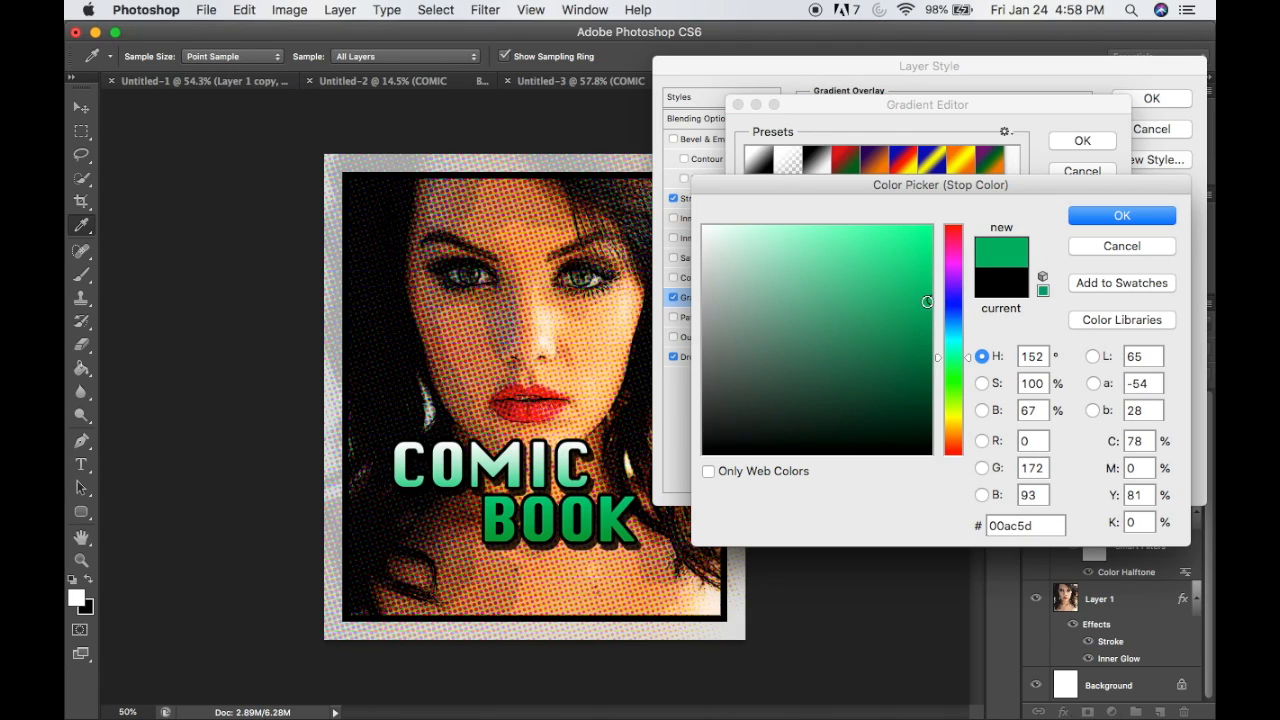
left_click_drag(1042, 525, 953, 527)
left_click(1043, 523)
left_click(1101, 220)
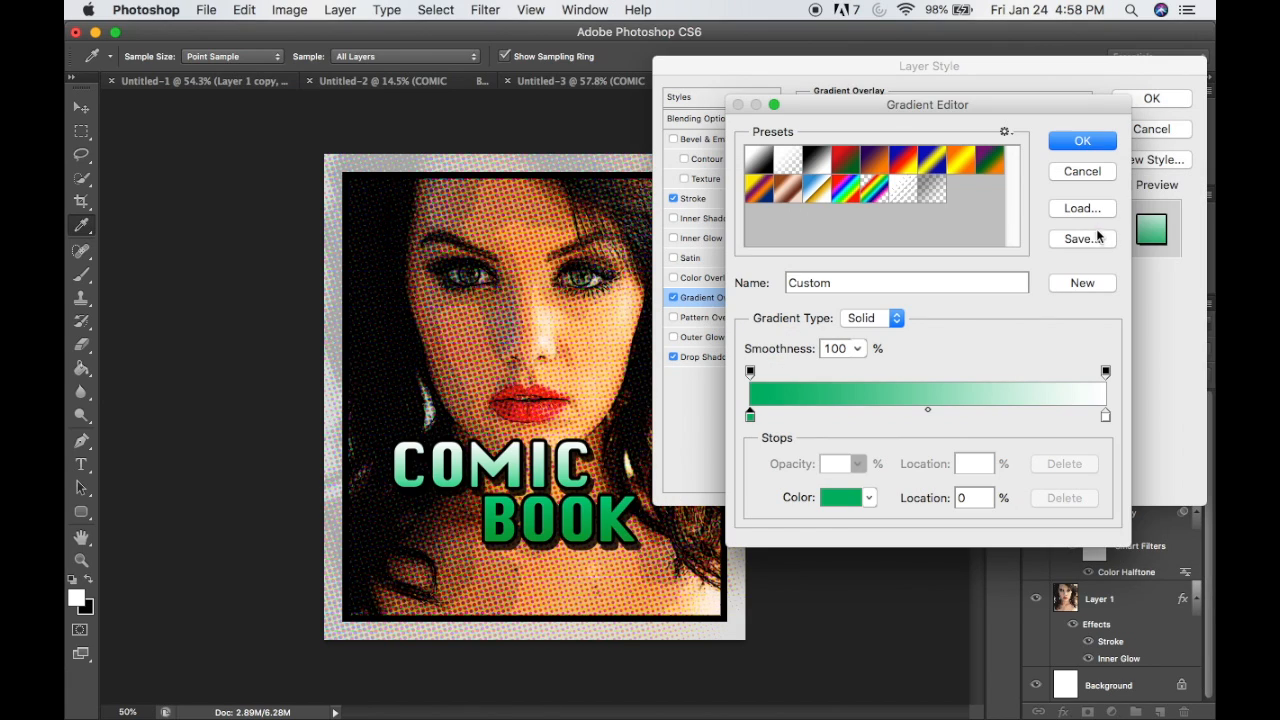
Change the title gradient's white stop to light green #8cfdc6 and accept the edited gradient.
double_click(1106, 418)
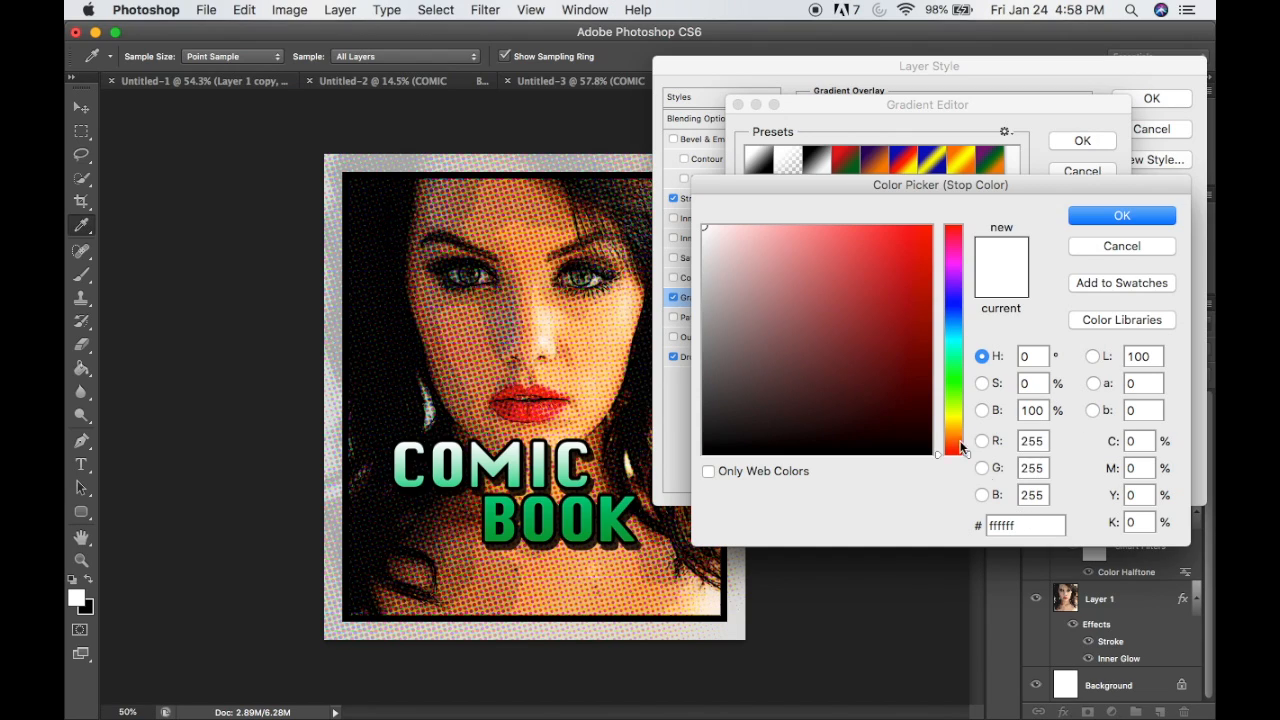
left_click(957, 357)
left_click(881, 244)
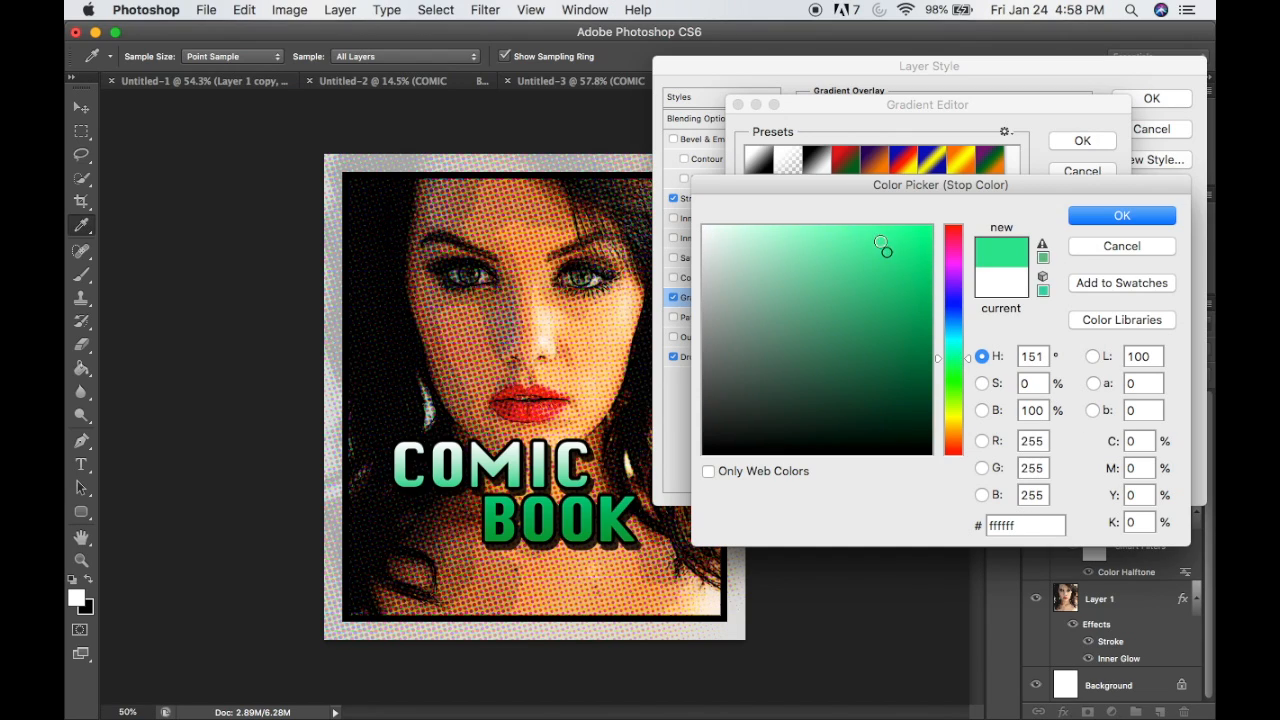
left_click_drag(881, 244, 805, 228)
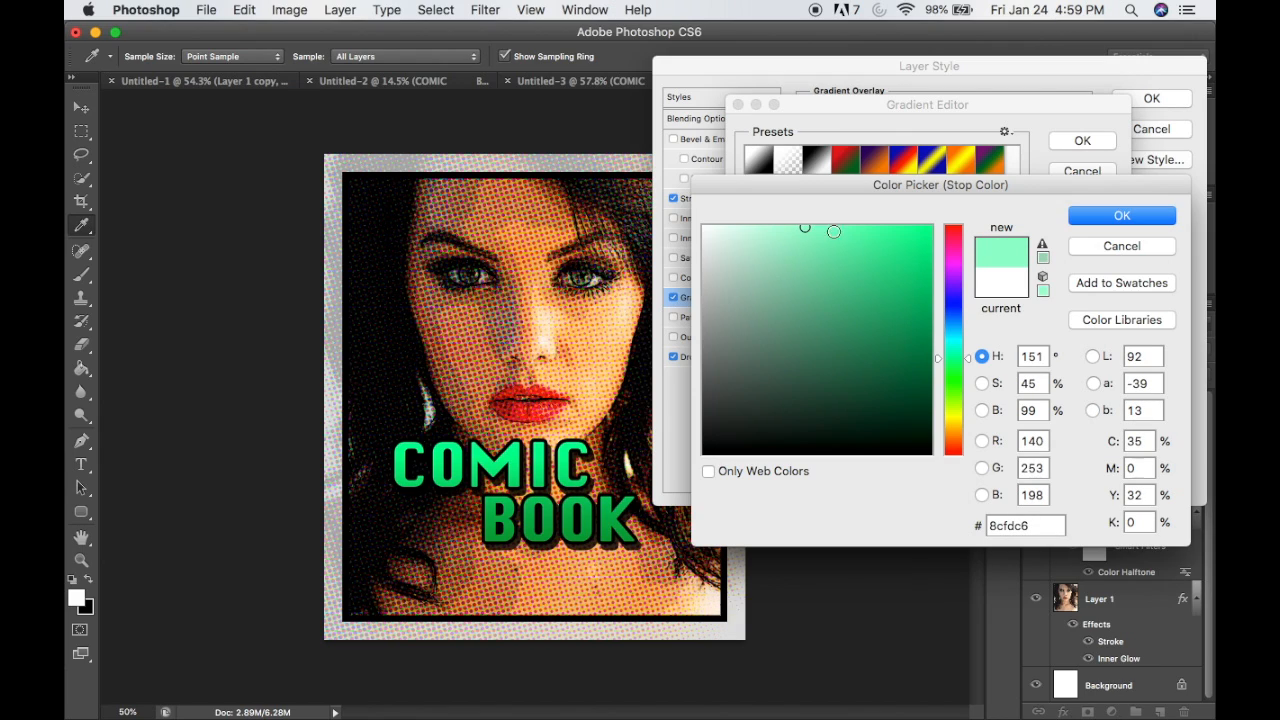
left_click(1082, 219)
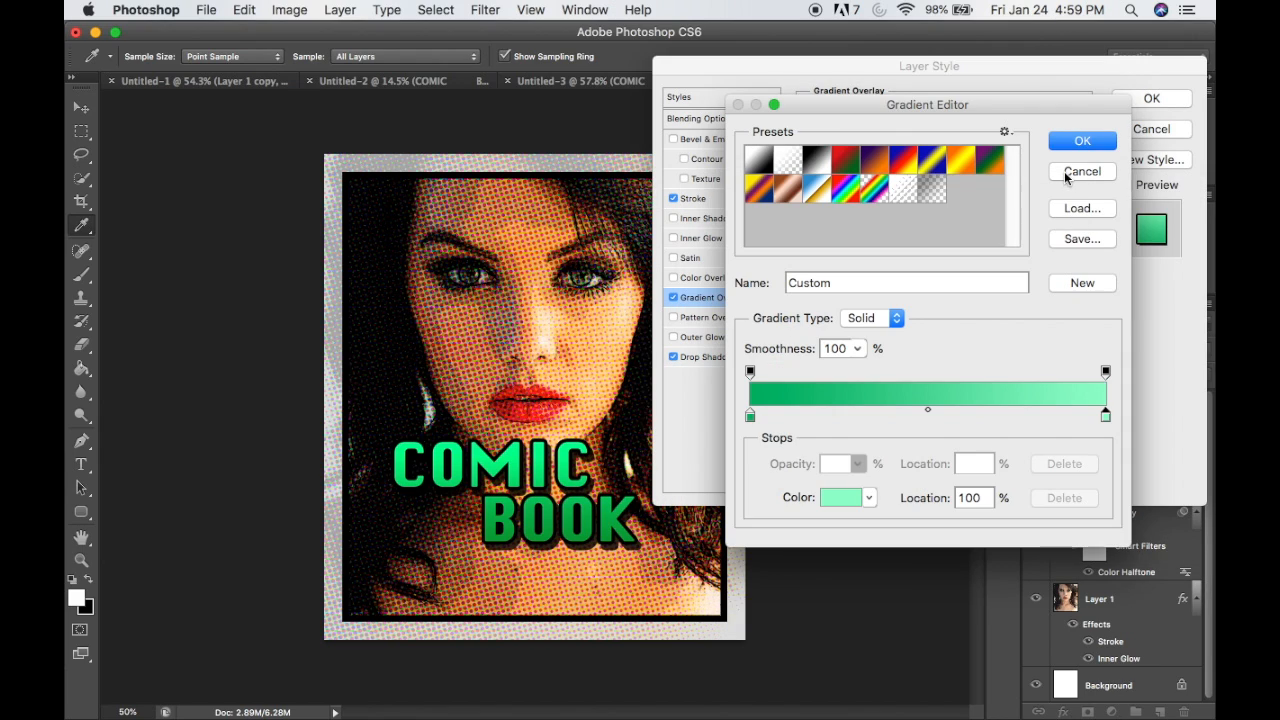
left_click(1078, 142)
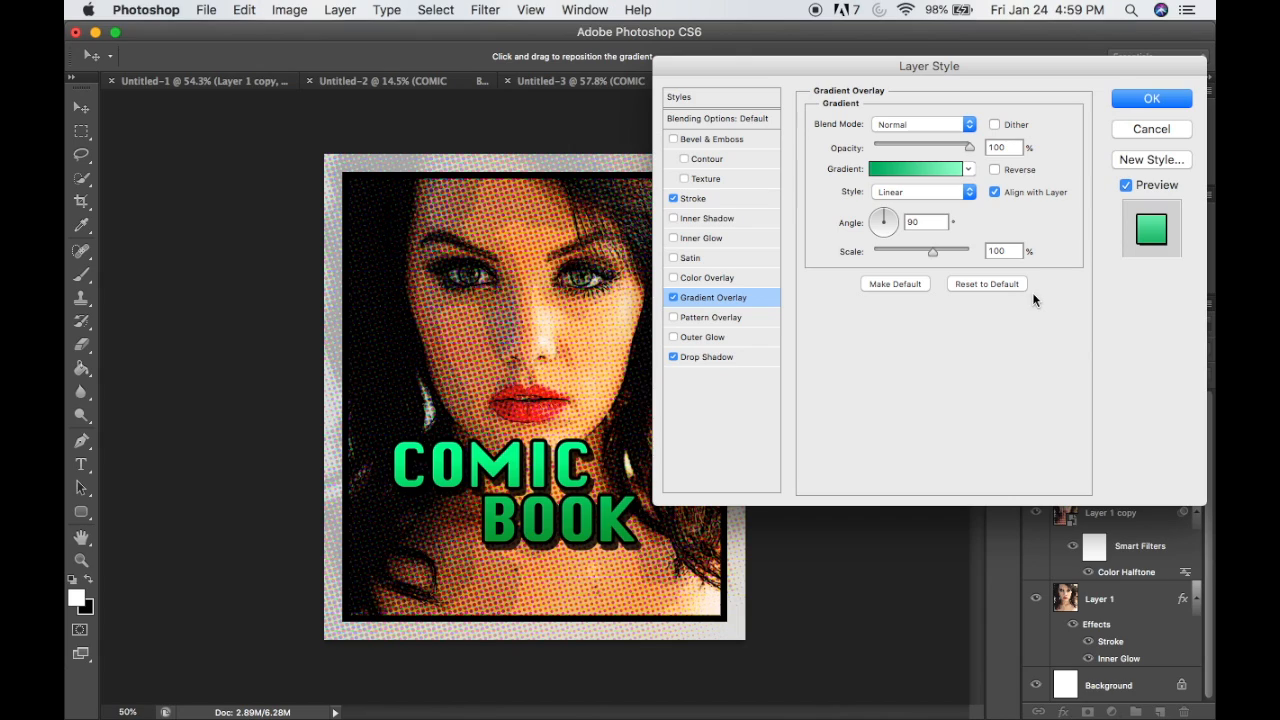
Set the title's Gradient Overlay style to Reflected and apply the layer style.
left_click(925, 192)
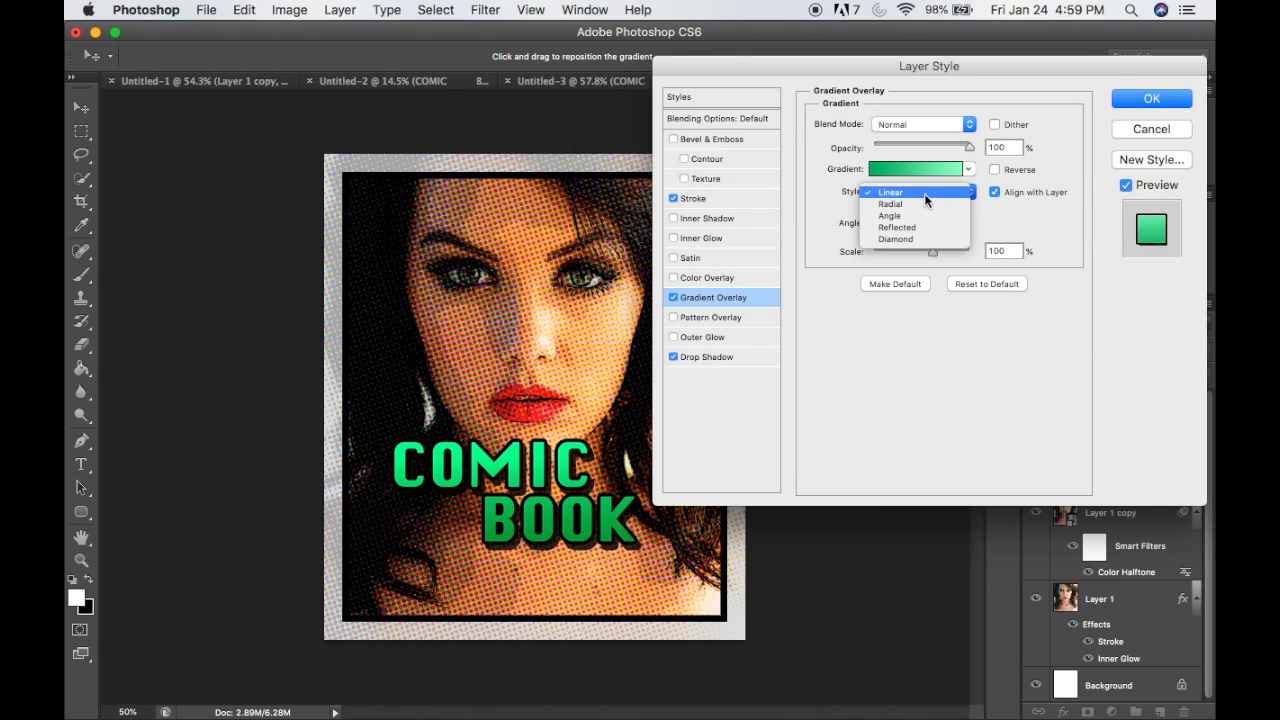
left_click(911, 226)
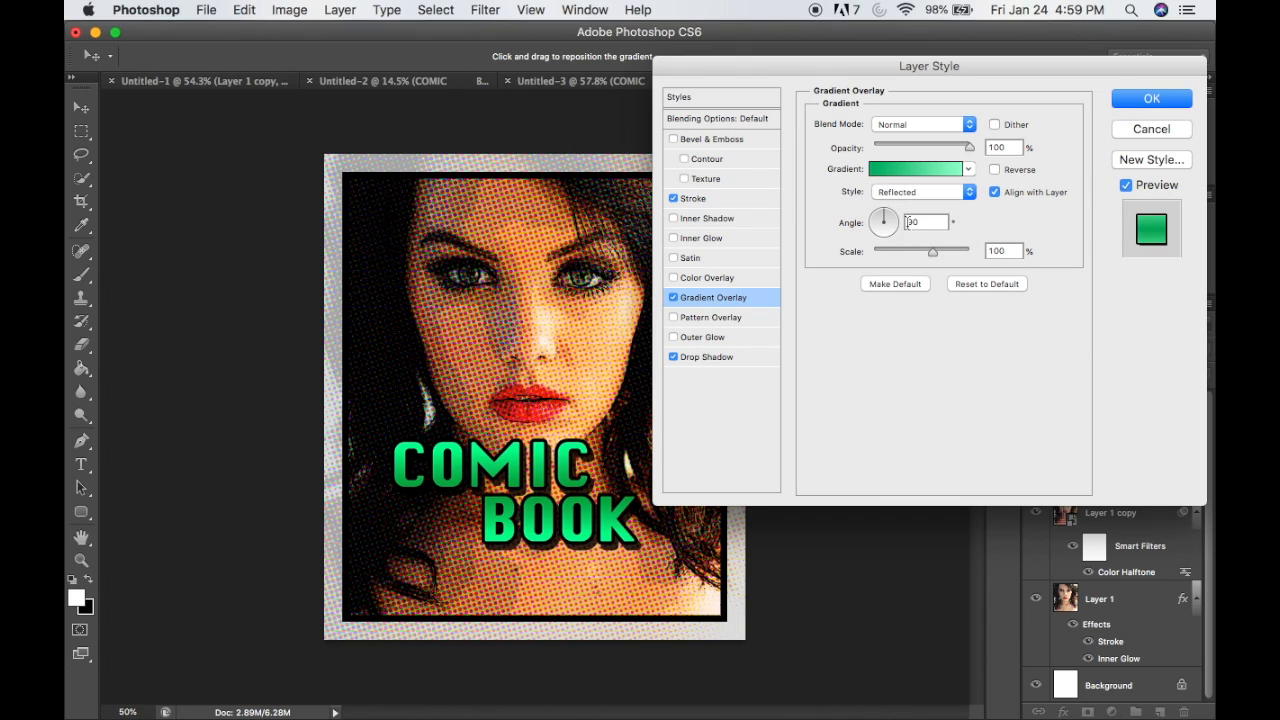
left_click(1148, 99)
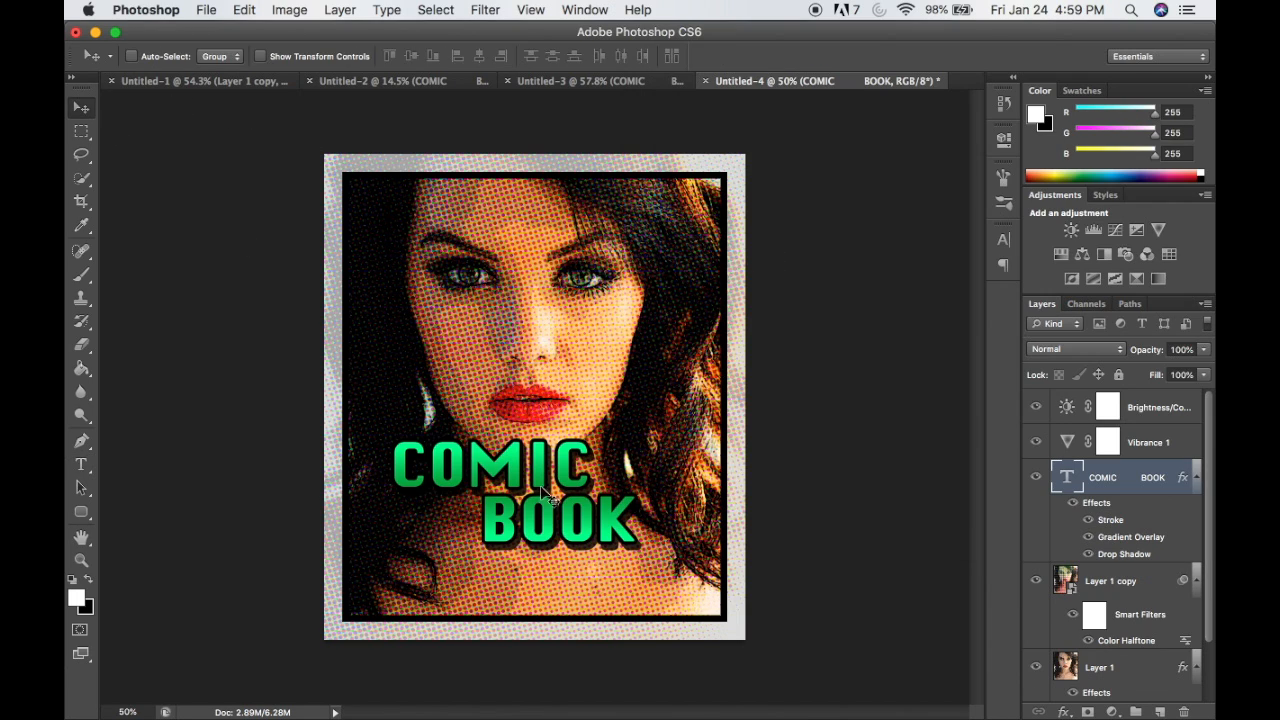
Move the title to the lower-right area of the portrait and rotate it -14.26° with Free Transform.
left_click_drag(552, 496, 616, 553)
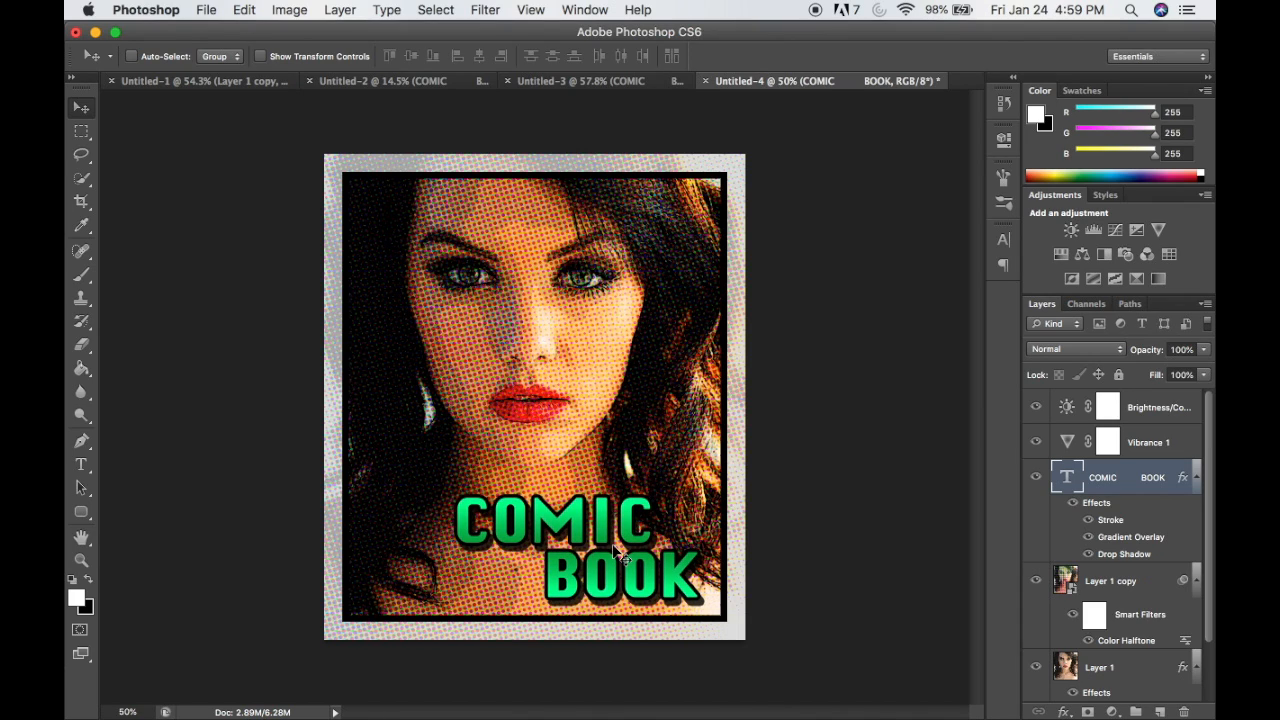
key("super+t")
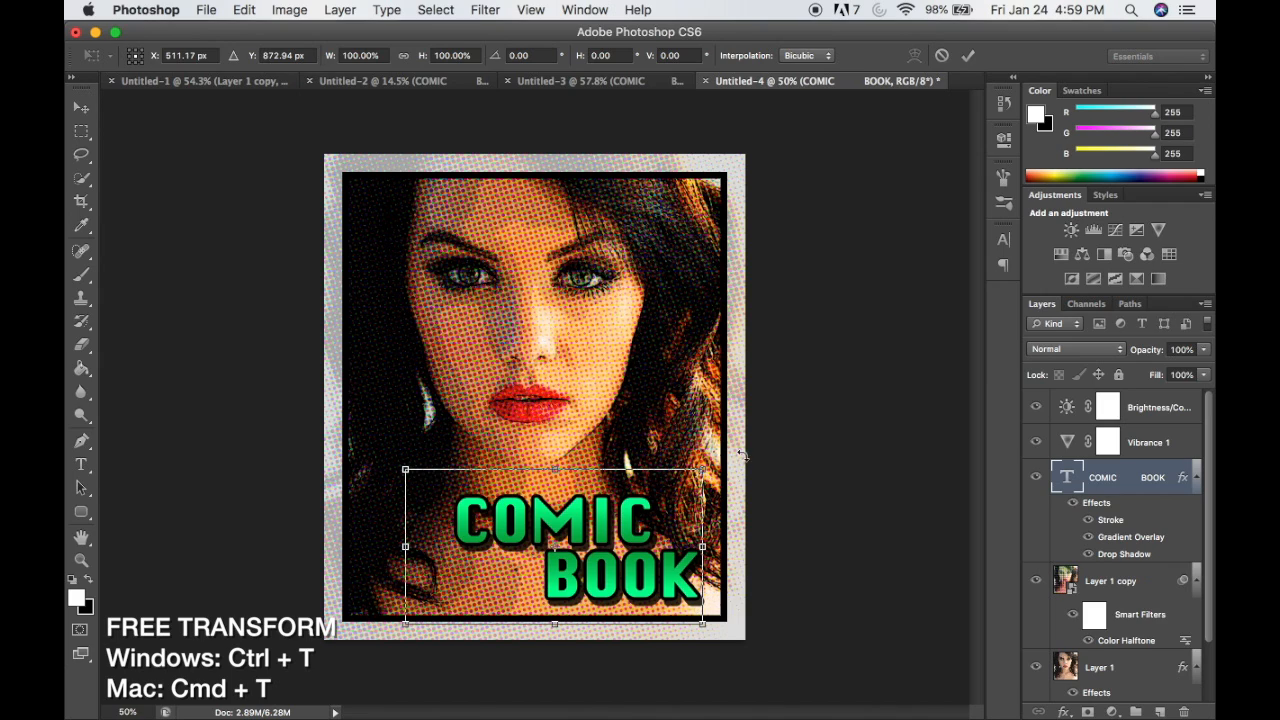
left_click_drag(741, 455, 714, 413)
left_click_drag(652, 552, 659, 546)
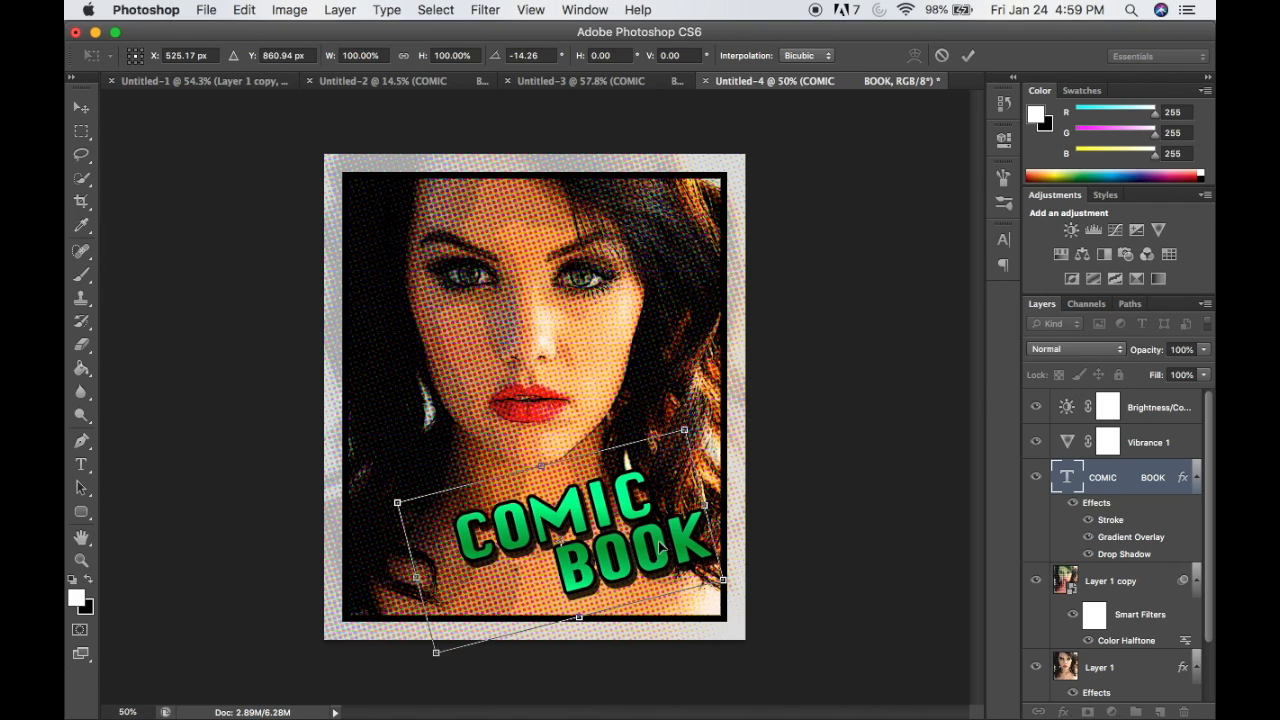
left_click(968, 56)
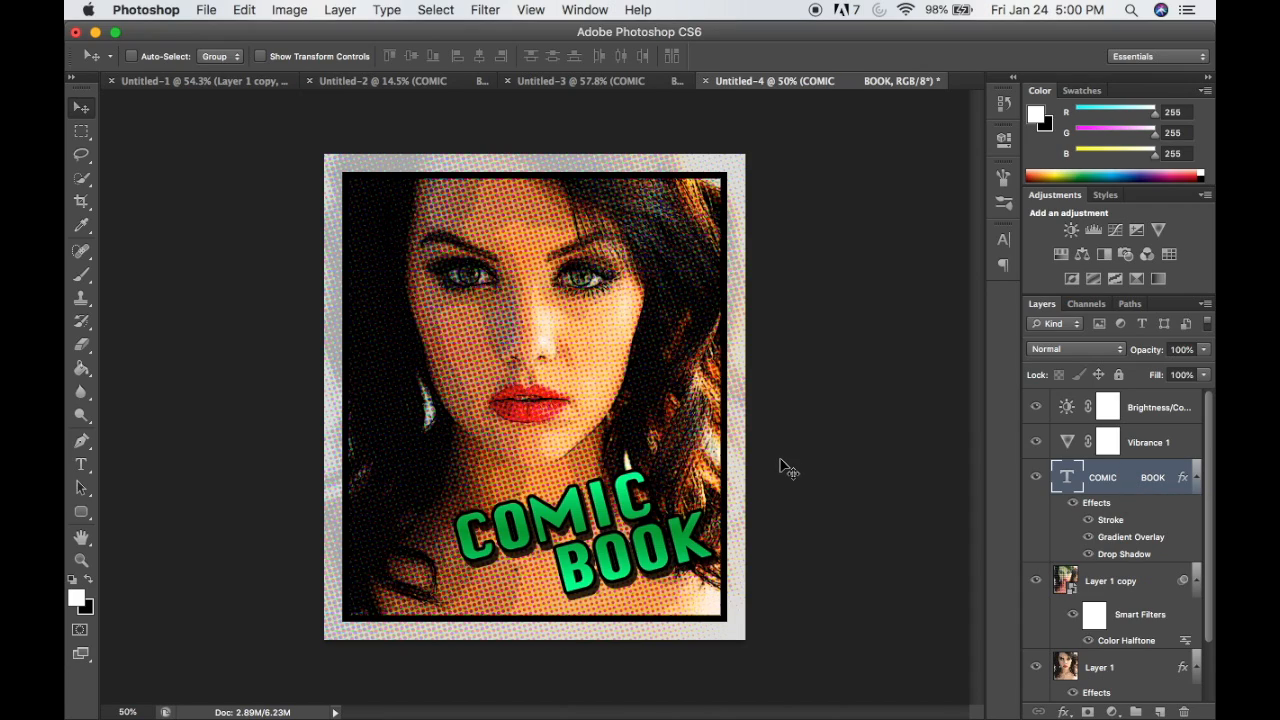
Duplicate the title text layer under its default copy name and convert the copy to a smart object.
right_click(1125, 480)
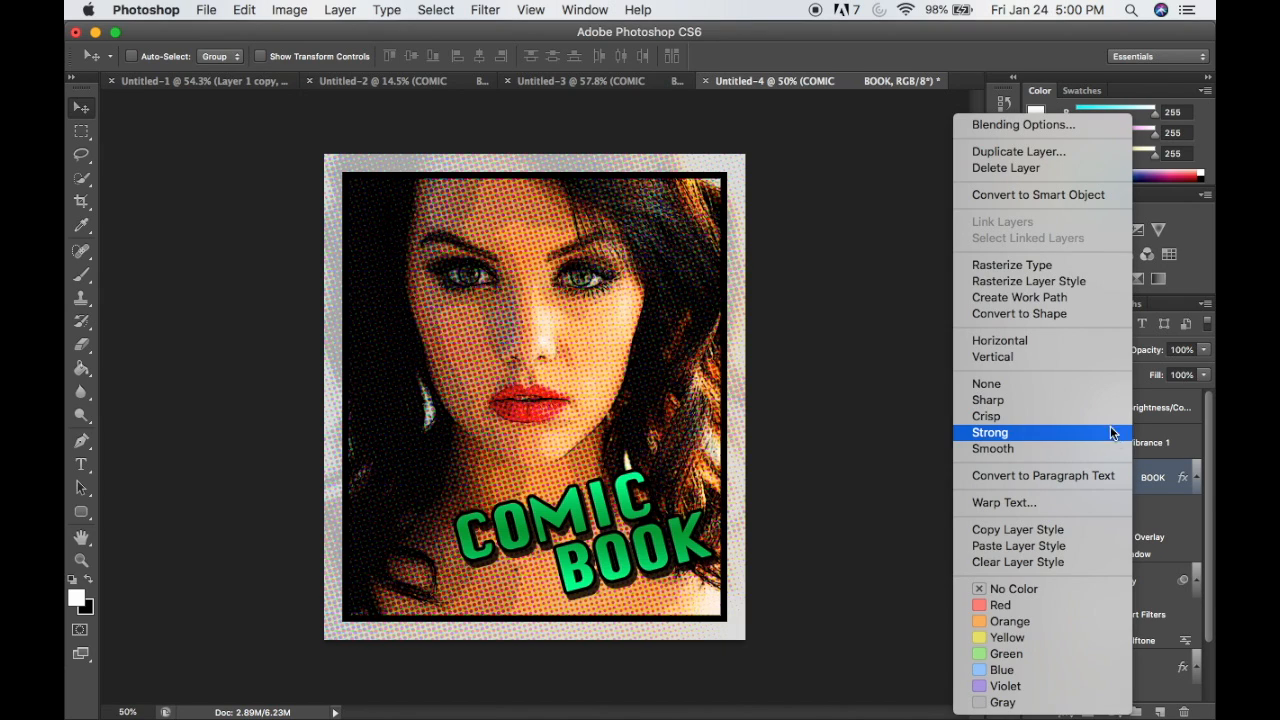
left_click(1020, 152)
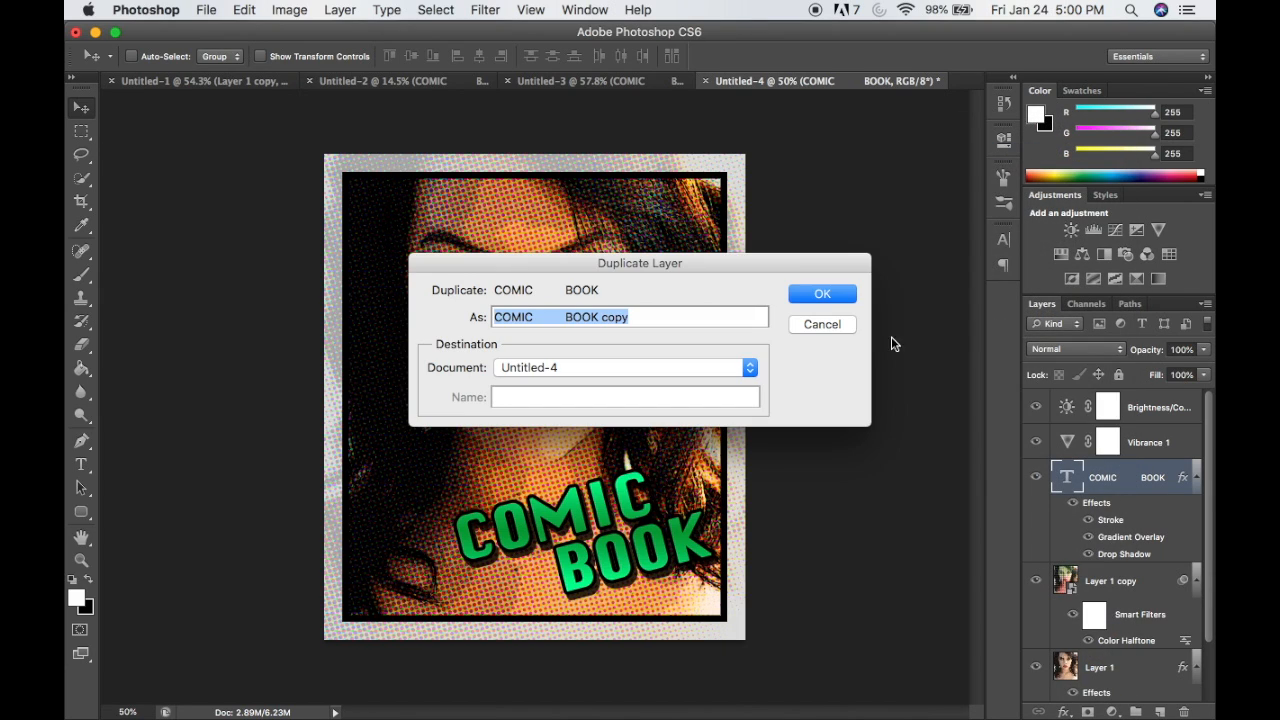
left_click(828, 294)
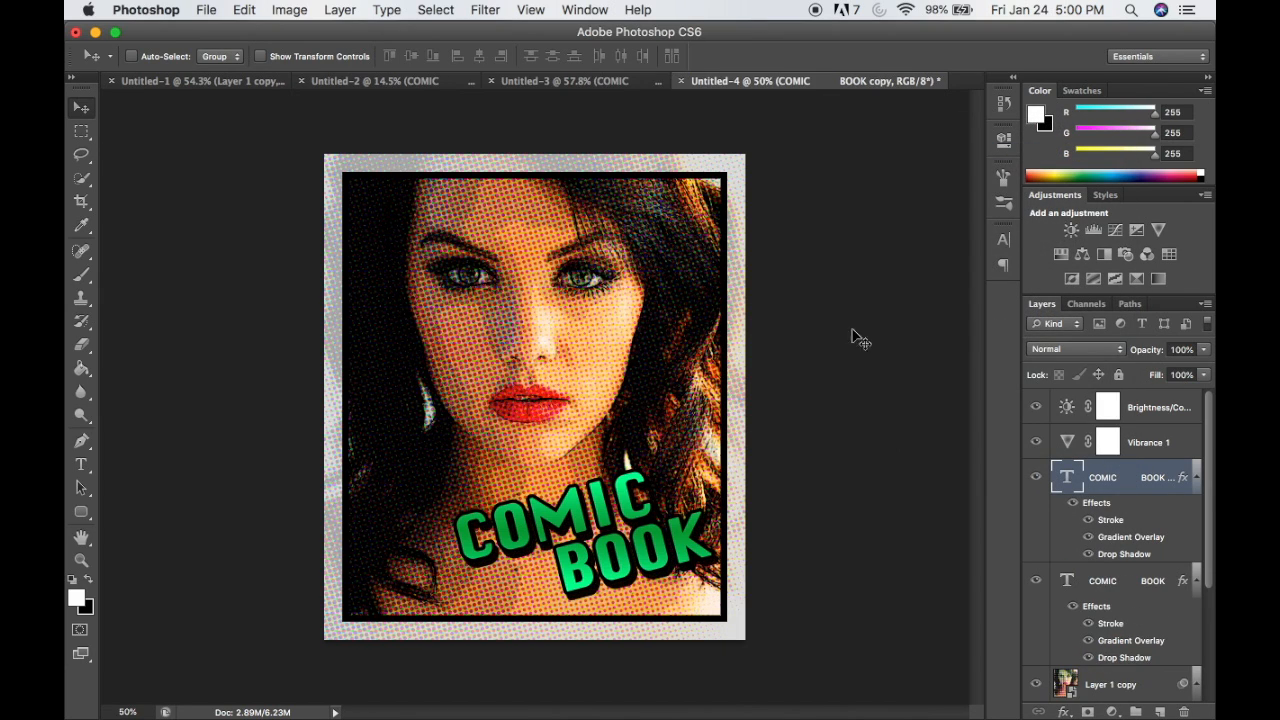
right_click(1132, 475)
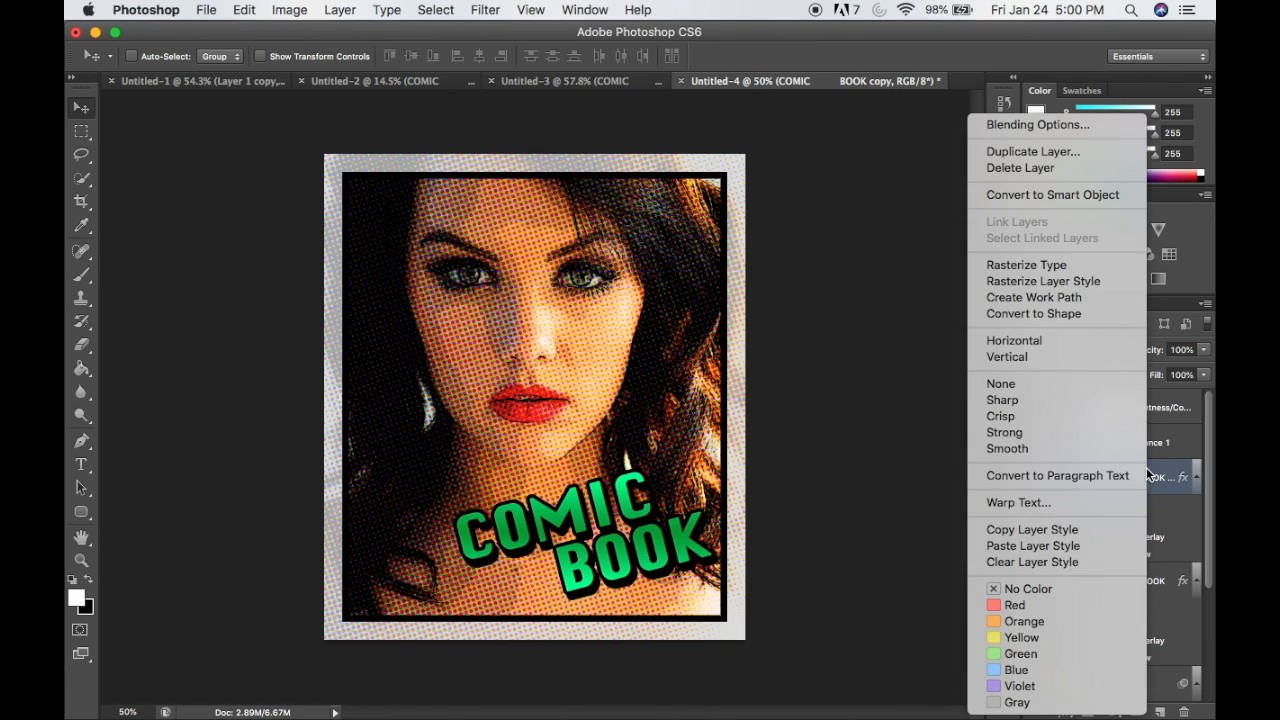
left_click(1030, 195)
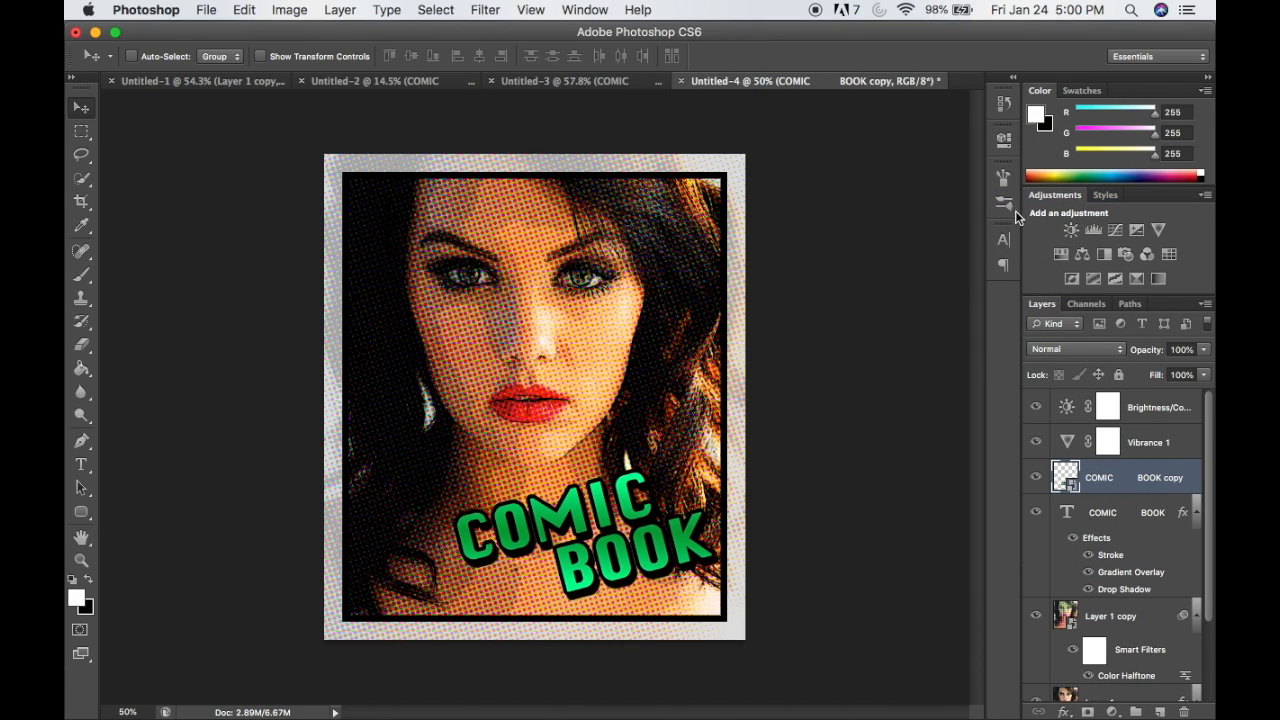
Apply a Color Halftone filter with a 5-pixel max radius to the title copy and set its blend mode to Soft Light.
left_click(487, 10)
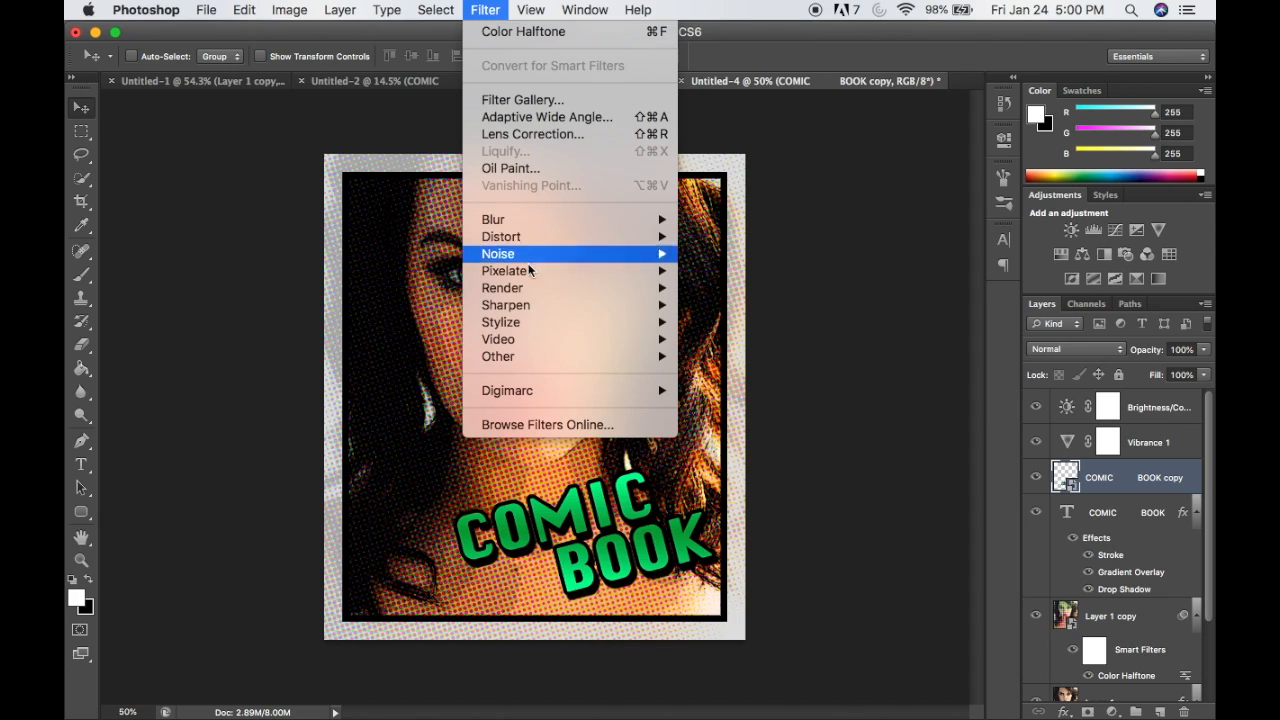
mouse_move(537, 268)
left_click(727, 276)
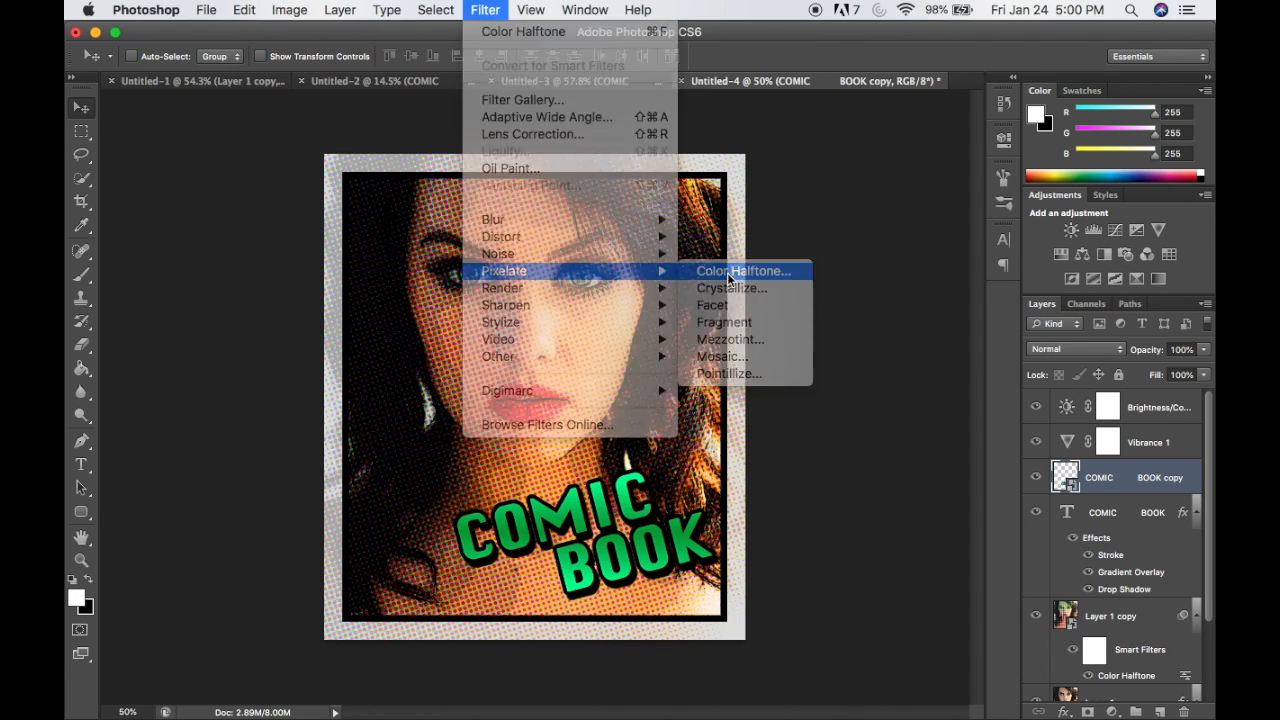
left_click(855, 216)
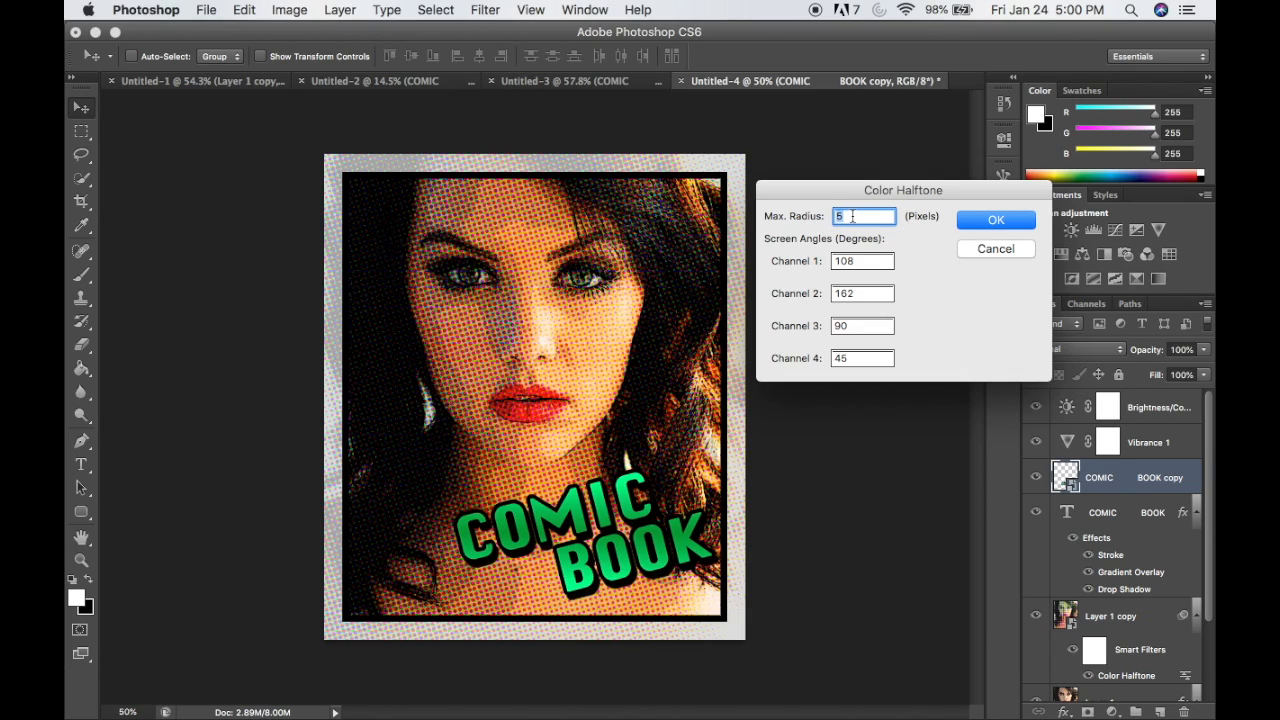
left_click_drag(852, 216, 838, 217)
left_click(990, 221)
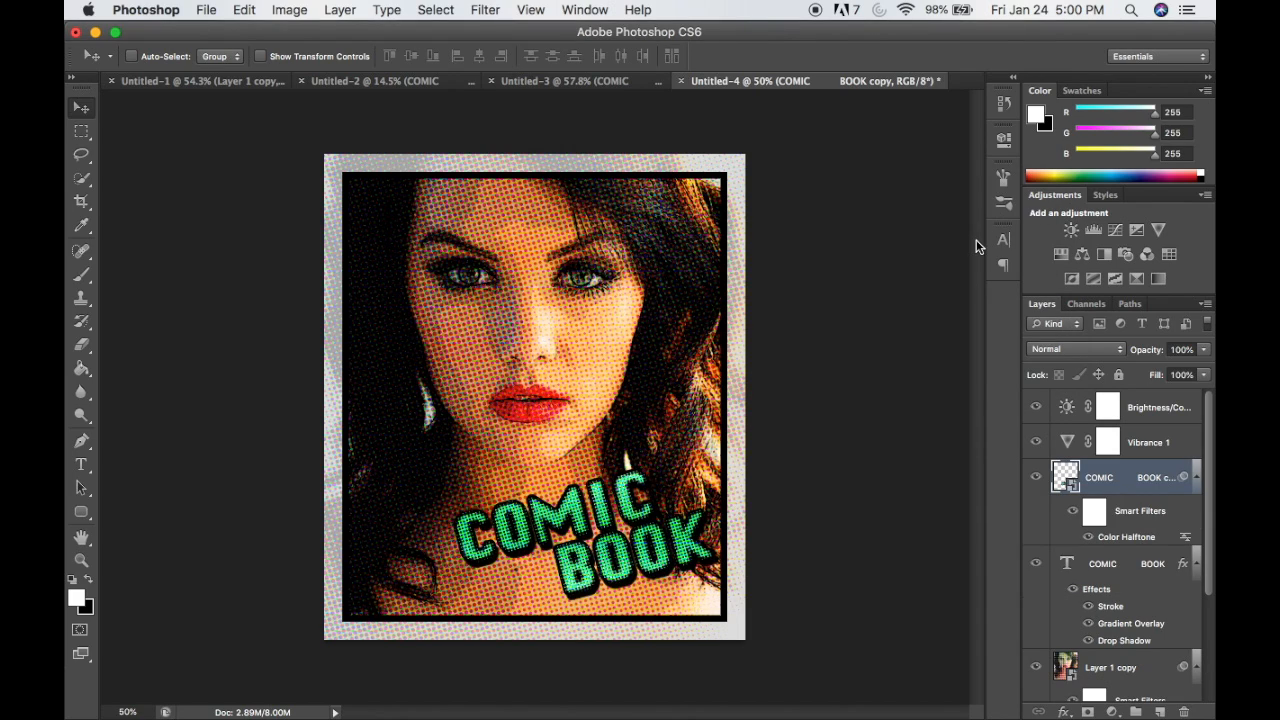
left_click(1118, 352)
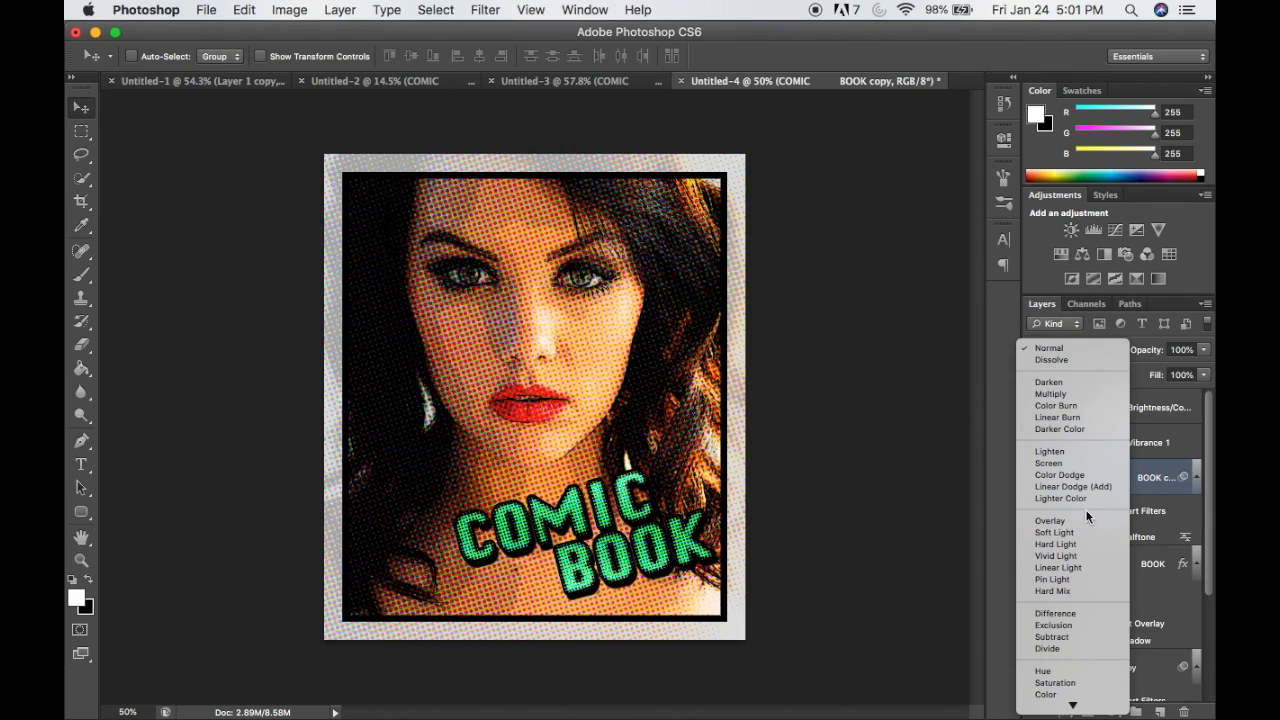
left_click(1081, 529)
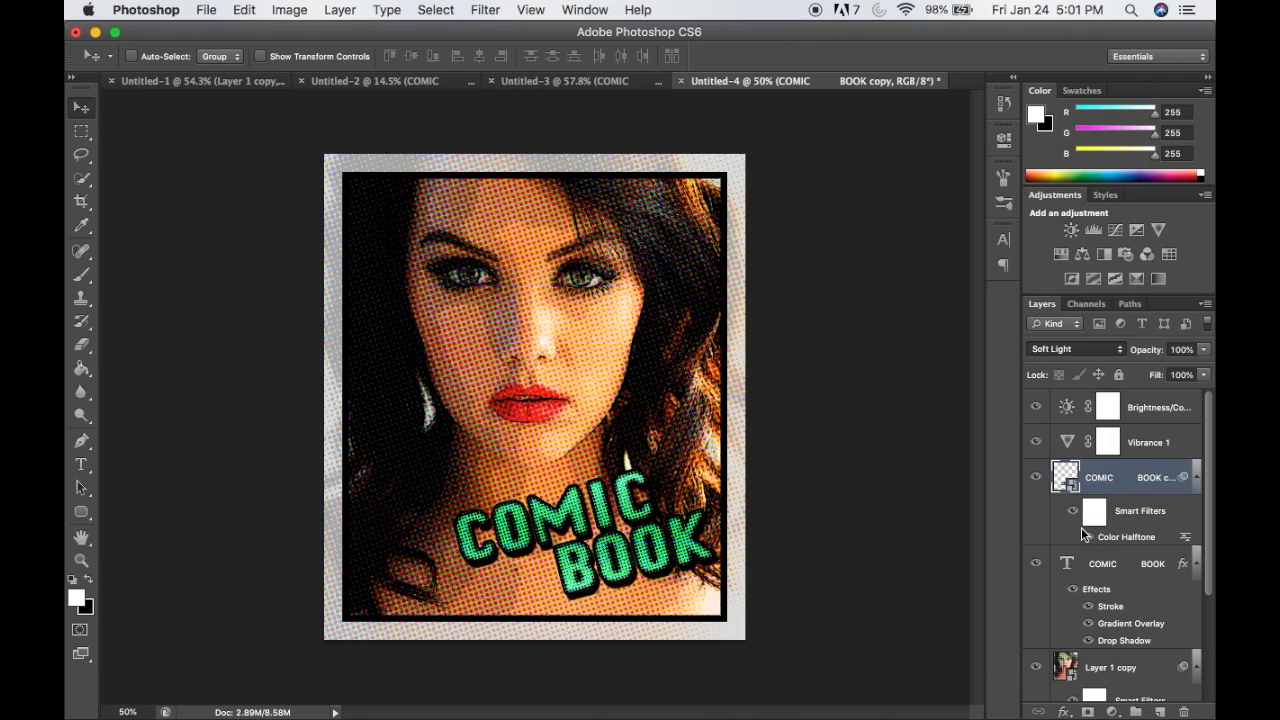
Add a new empty layer directly beneath the original title text layer.
key("super+Tab")
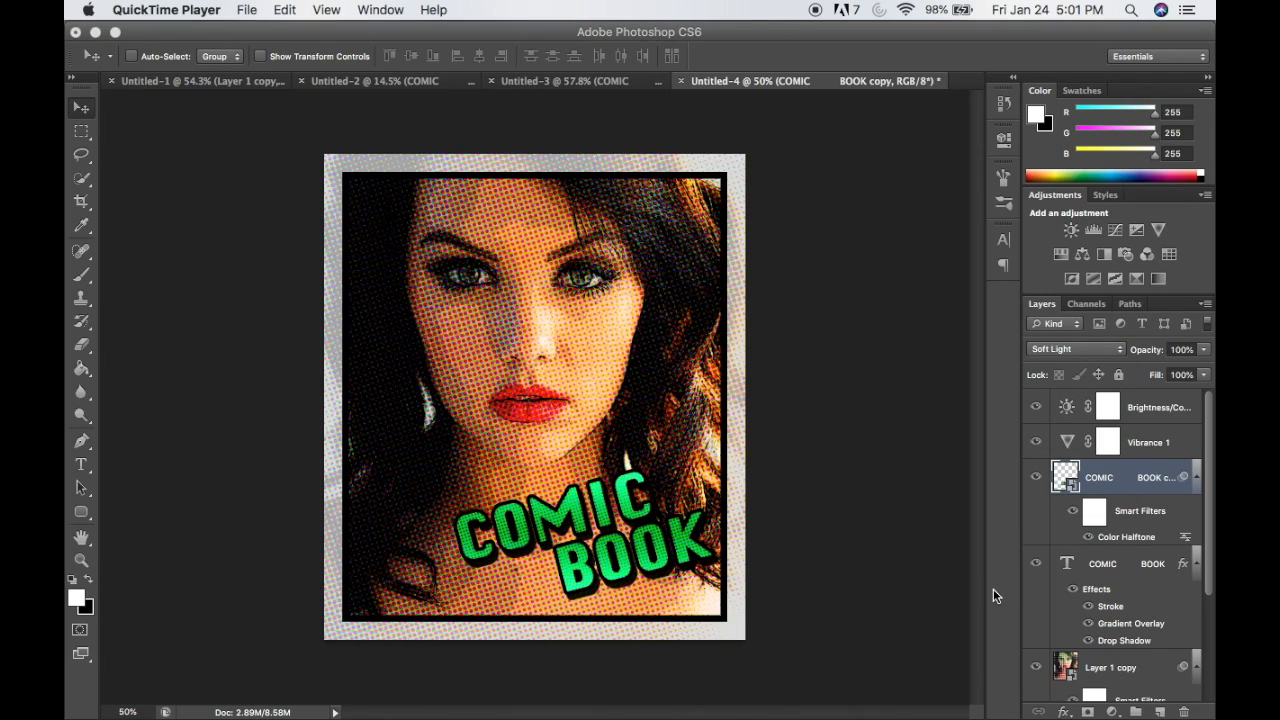
left_click(1124, 563)
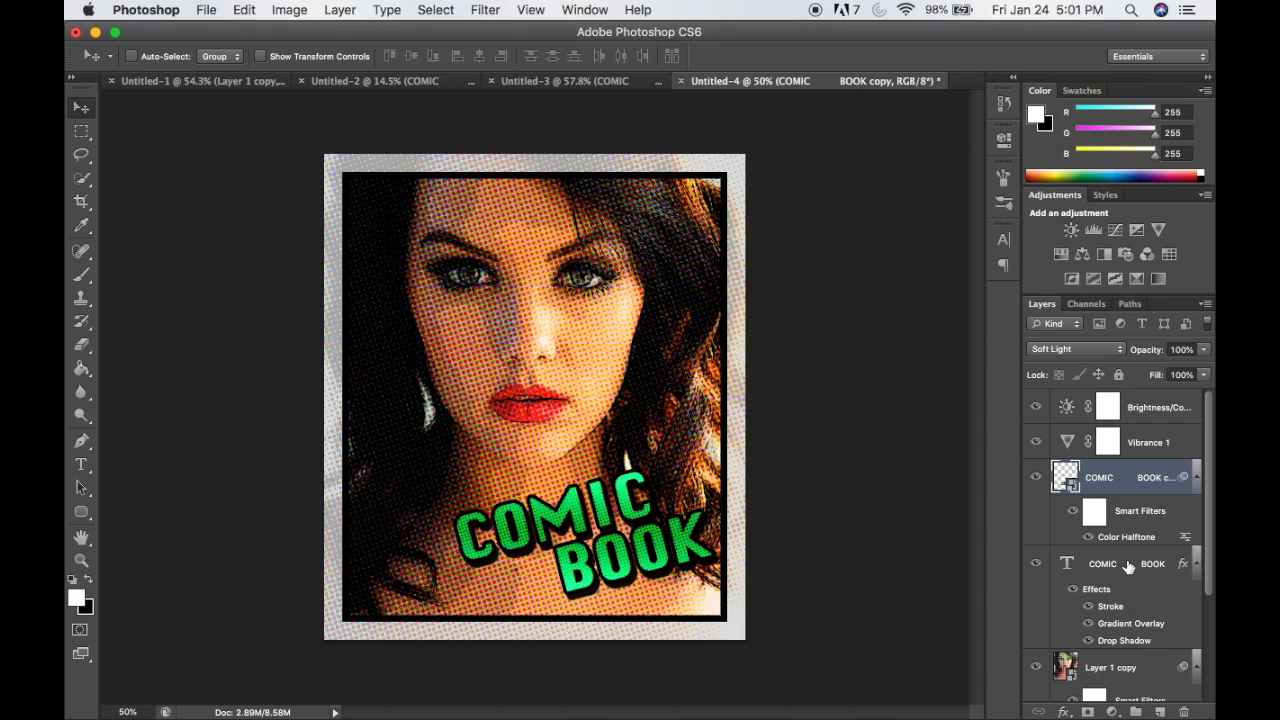
left_click(1124, 564)
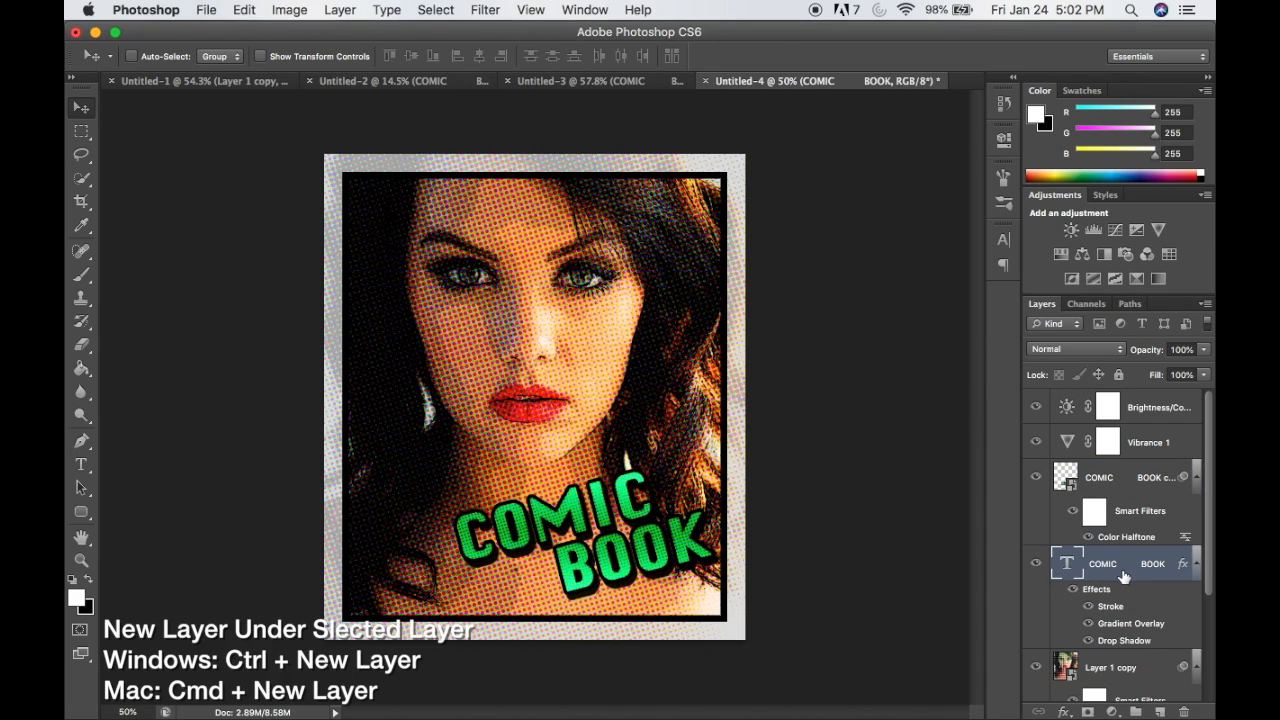
left_click(1161, 712, "super")
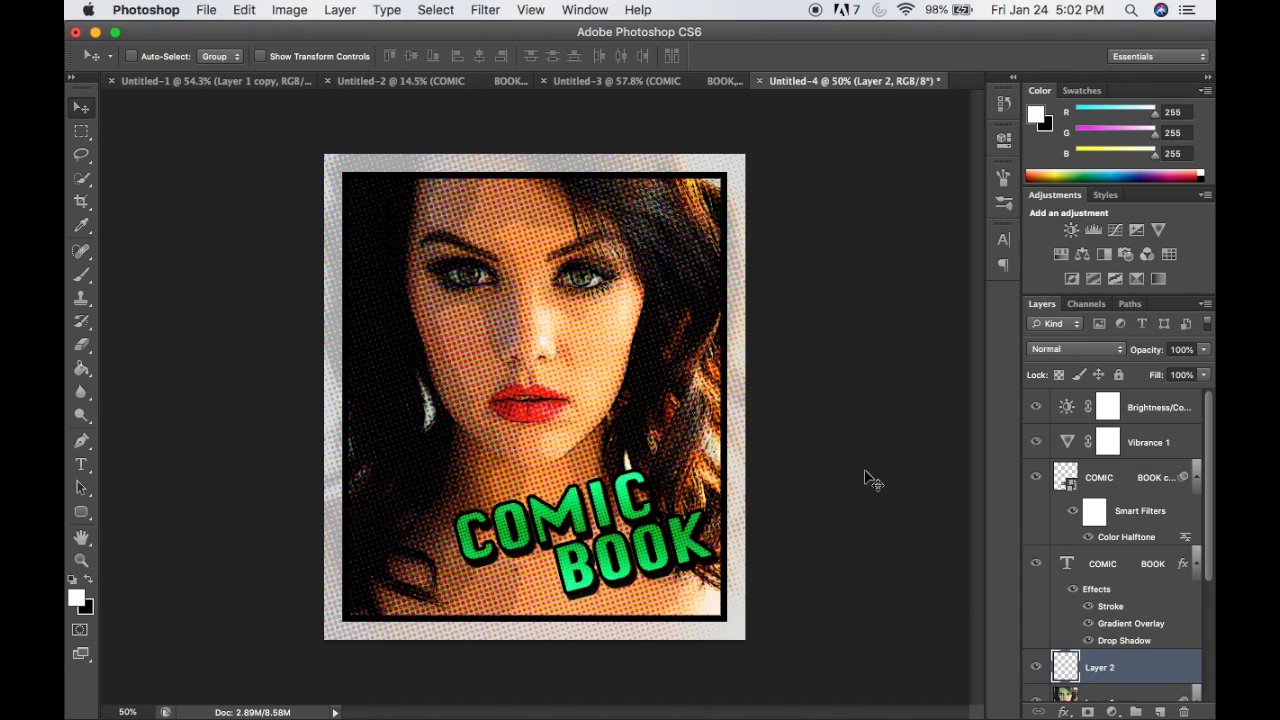
Load the title lettering as a selection and expand it by 50 pixels.
left_click(1066, 565, "super")
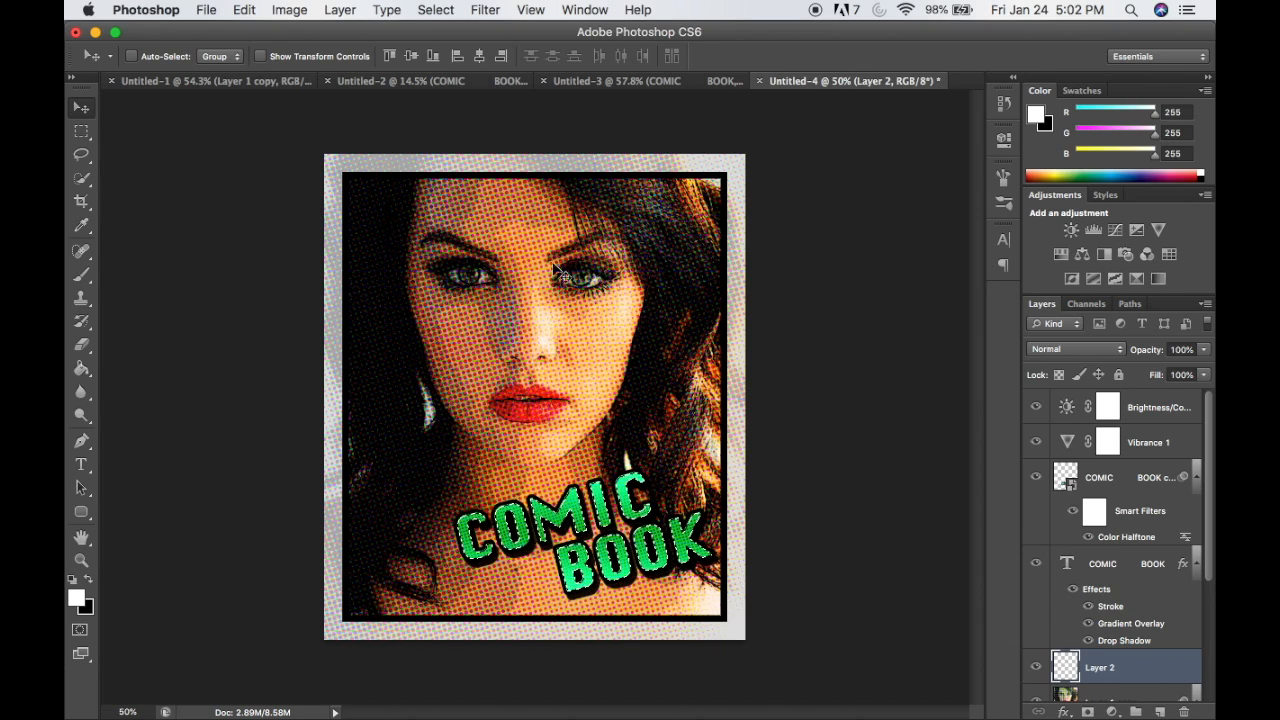
left_click(435, 10)
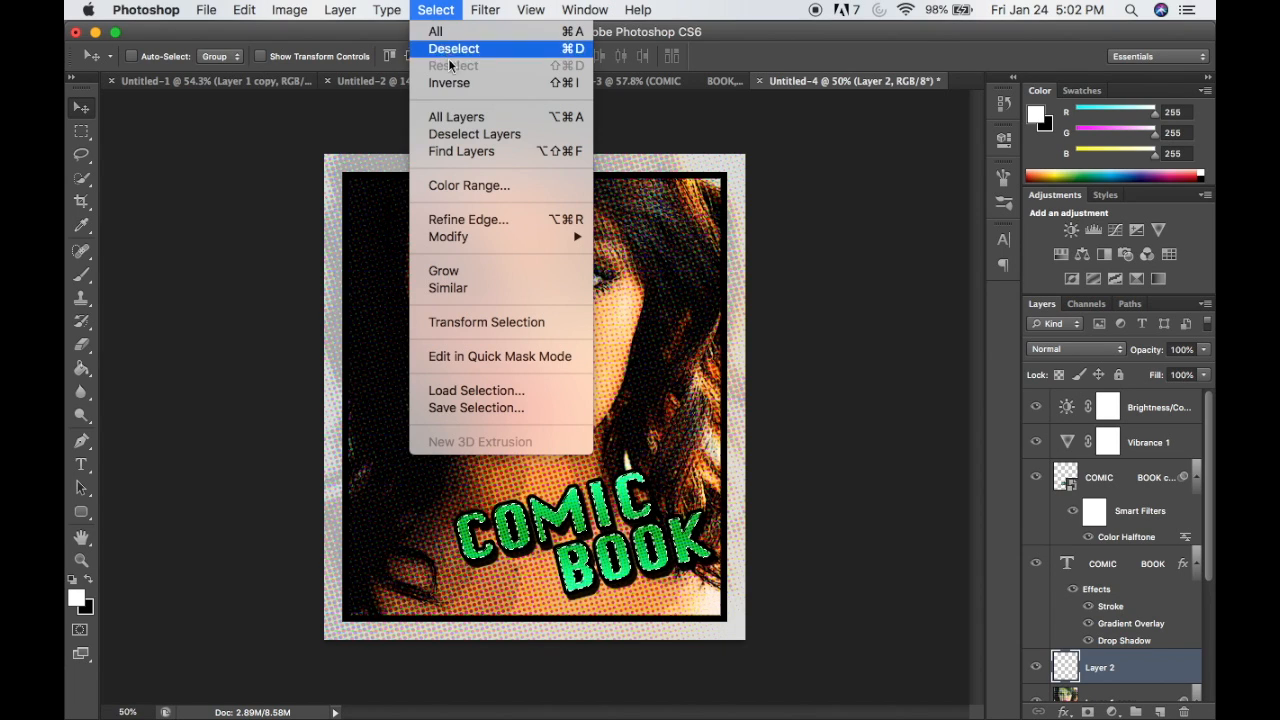
mouse_move(468, 237)
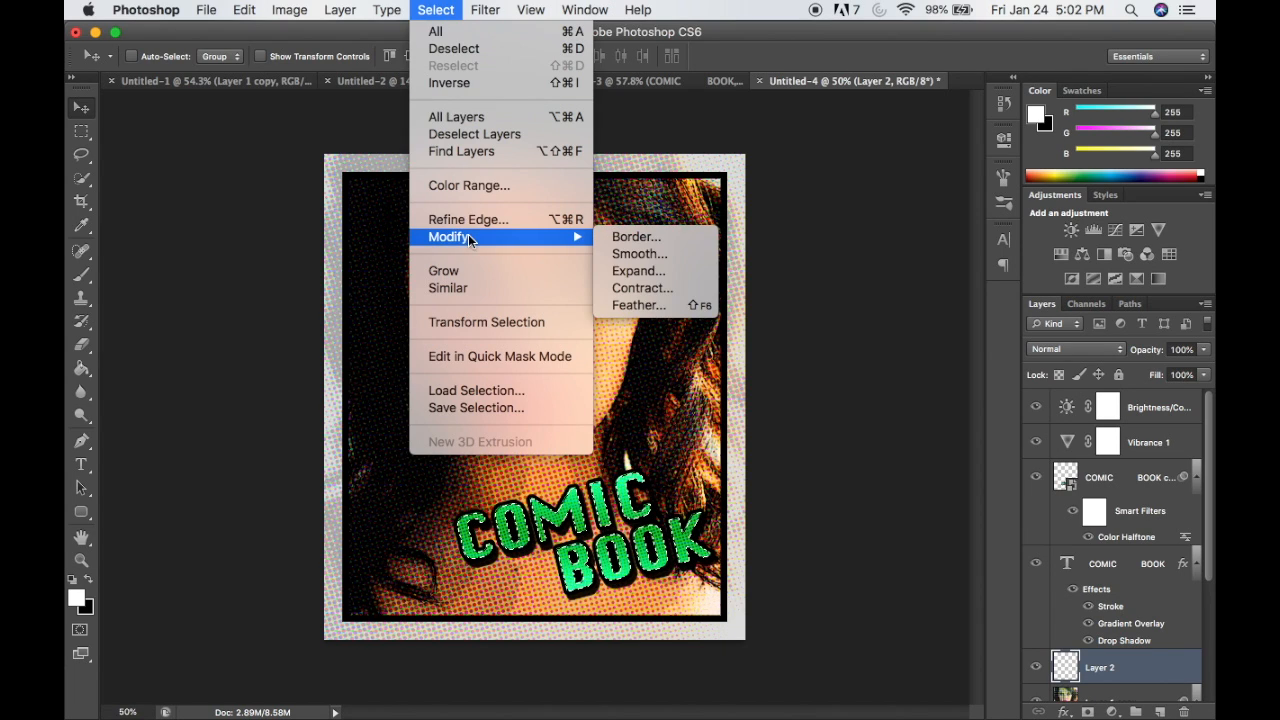
left_click(645, 274)
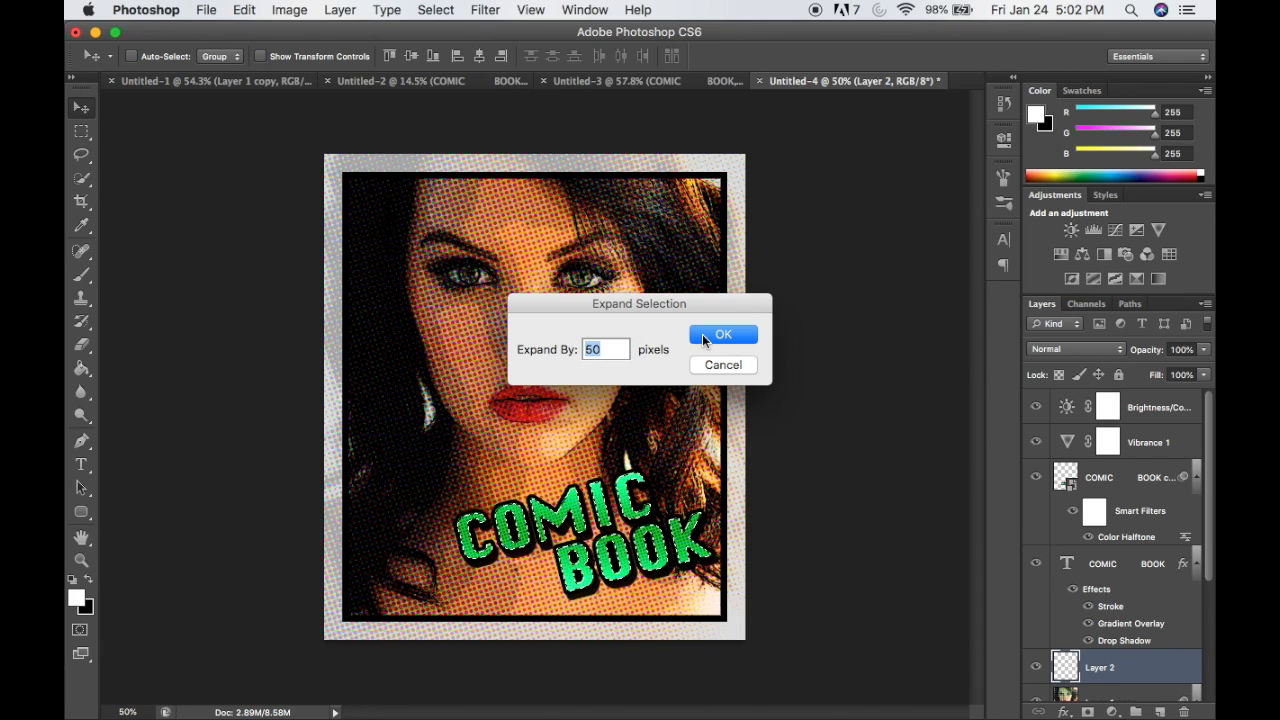
left_click(702, 334)
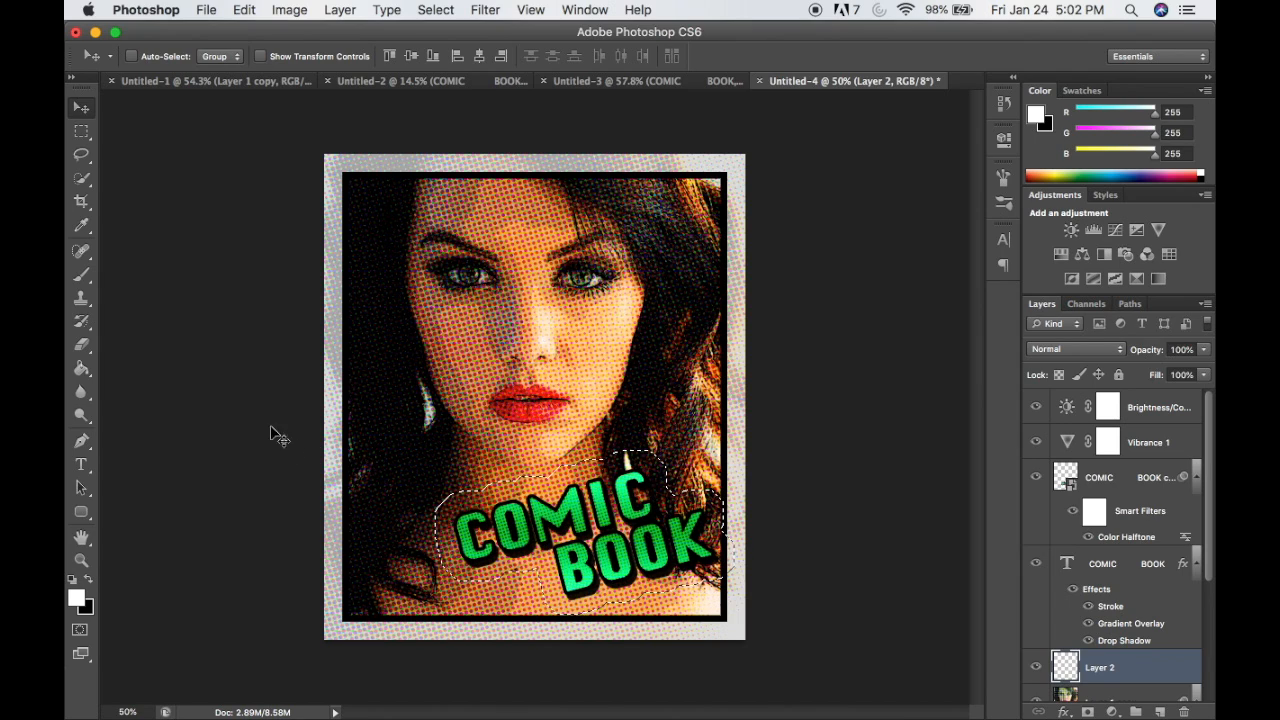
Fill the expanded selection with white on the new layer using the Paint Bucket tool, and deselect.
left_click(82, 369)
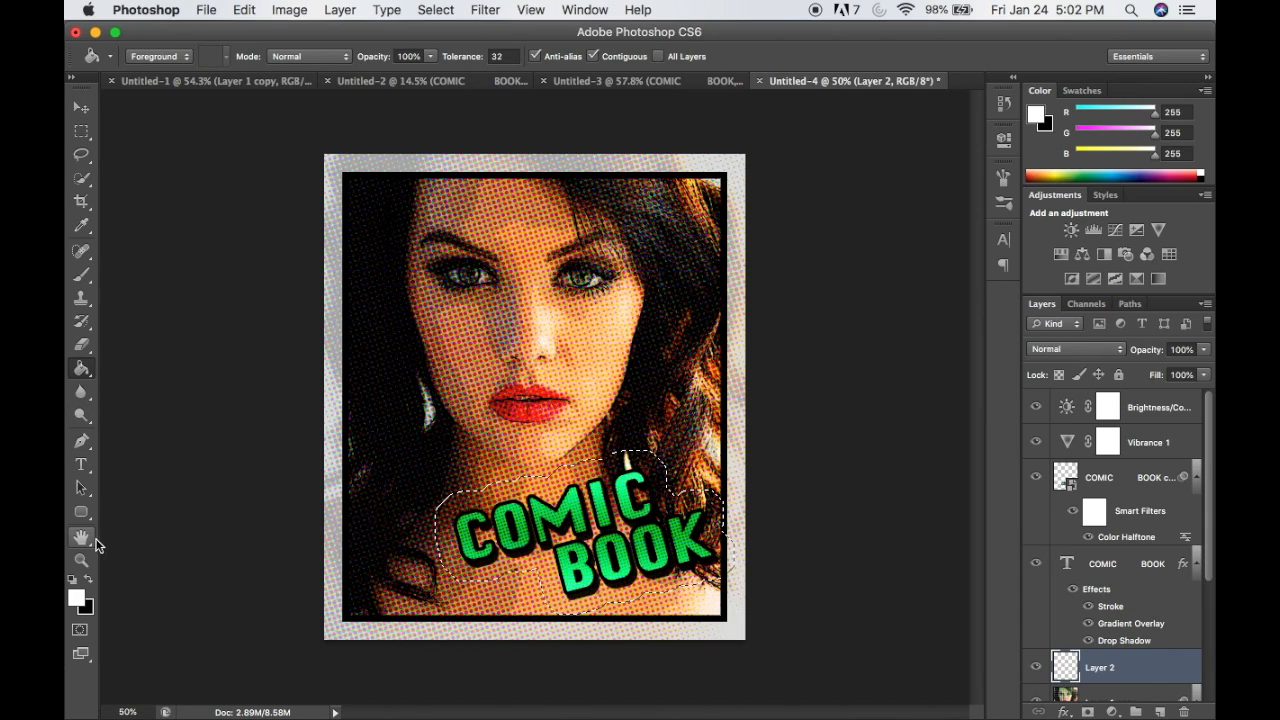
left_click(495, 505)
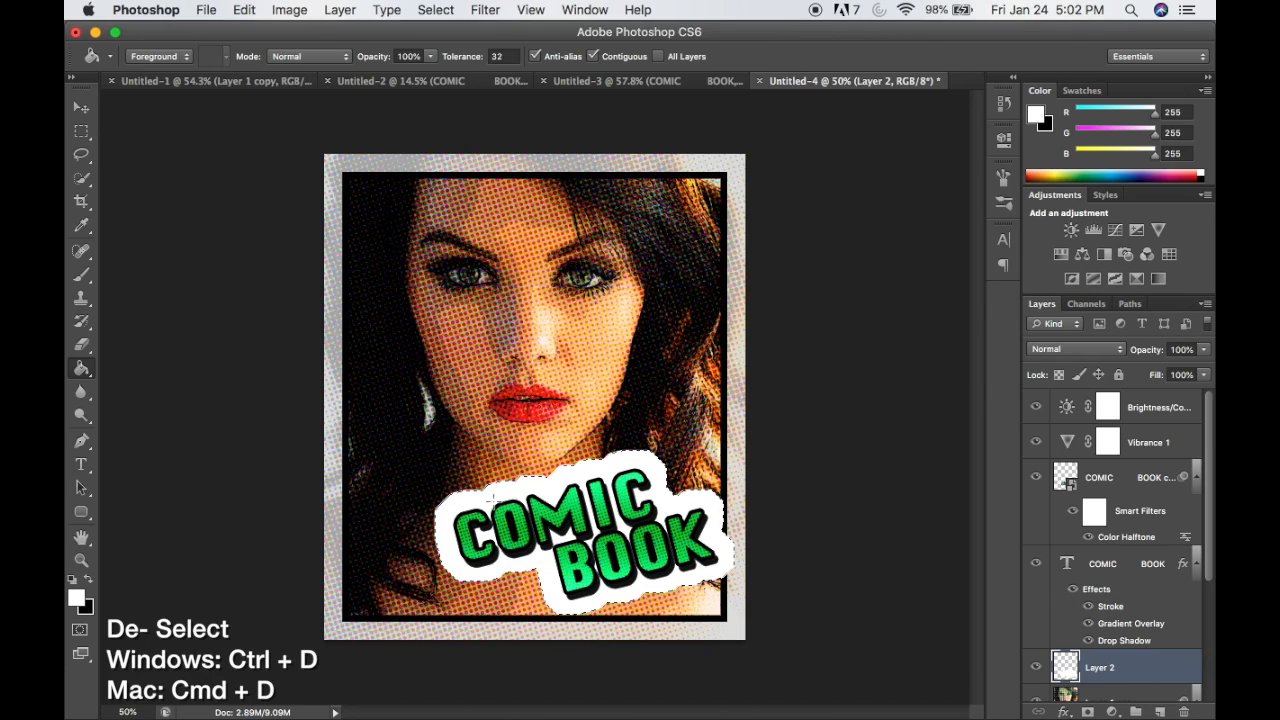
key("super+d")
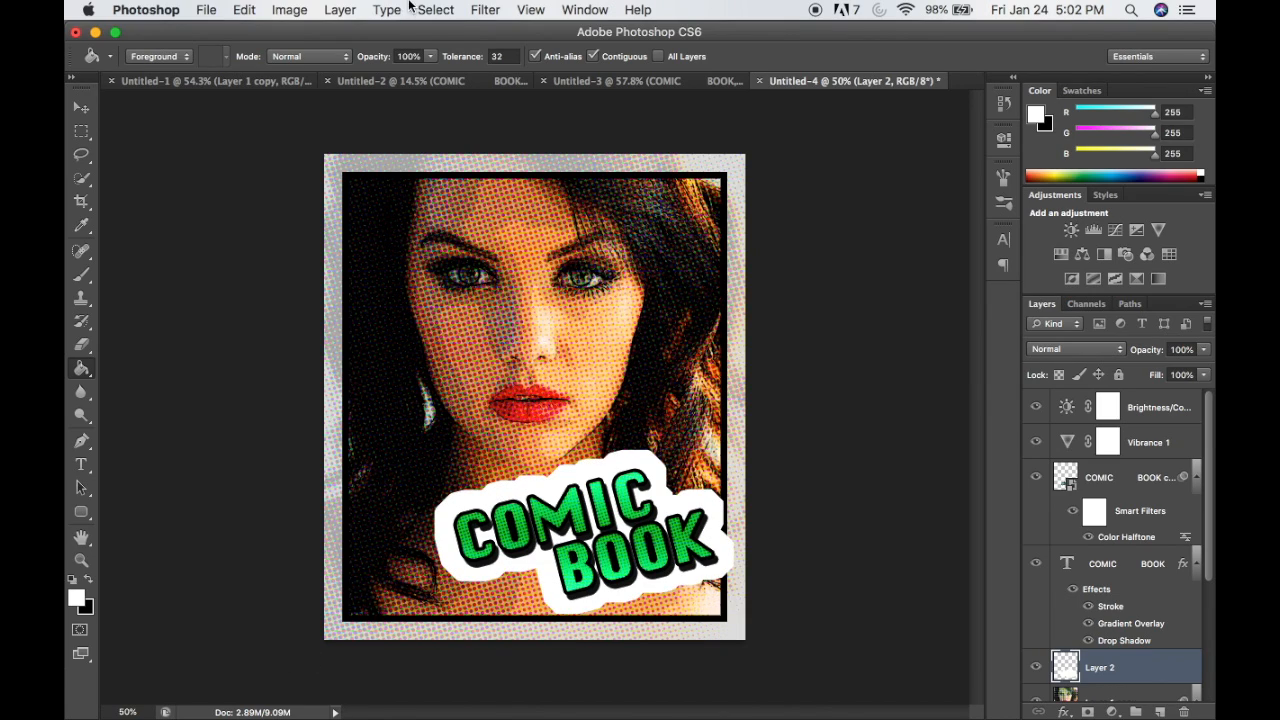
Apply a Gaussian Blur with a radius of 53.1 pixels to the white shape and lower its layer opacity to 75%.
left_click(485, 10)
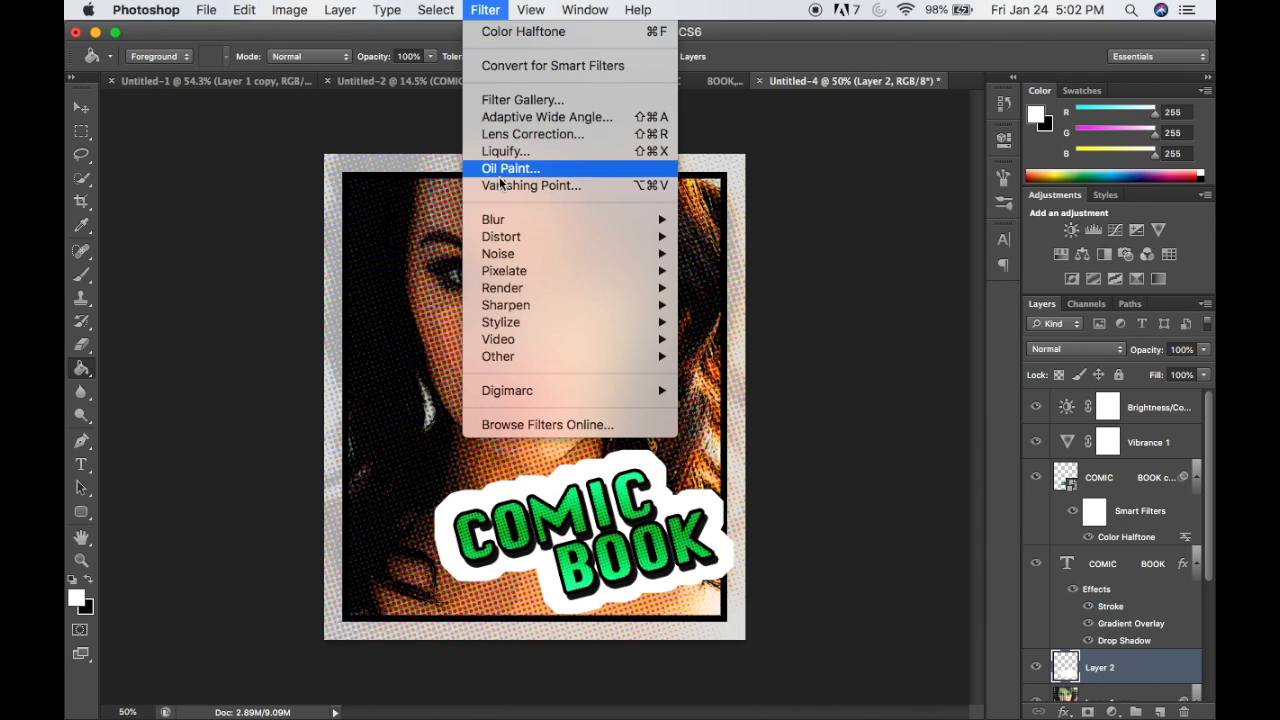
mouse_move(500, 219)
left_click(723, 356)
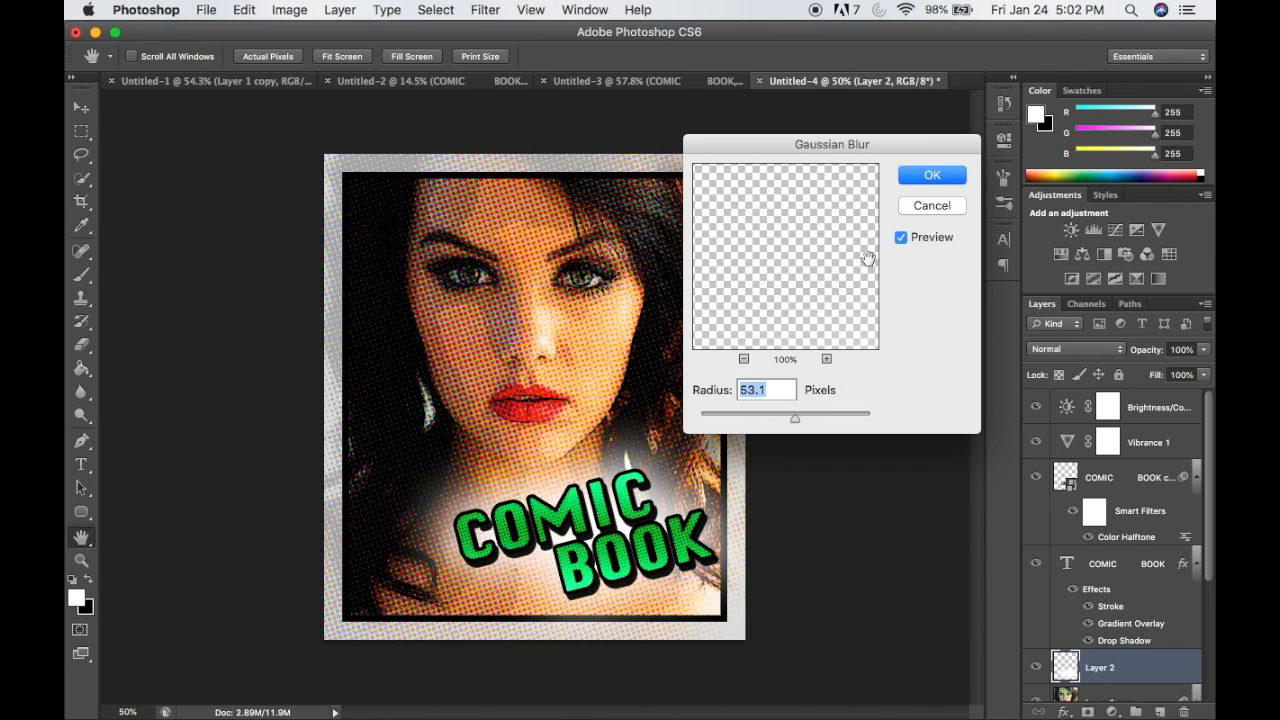
left_click(927, 178)
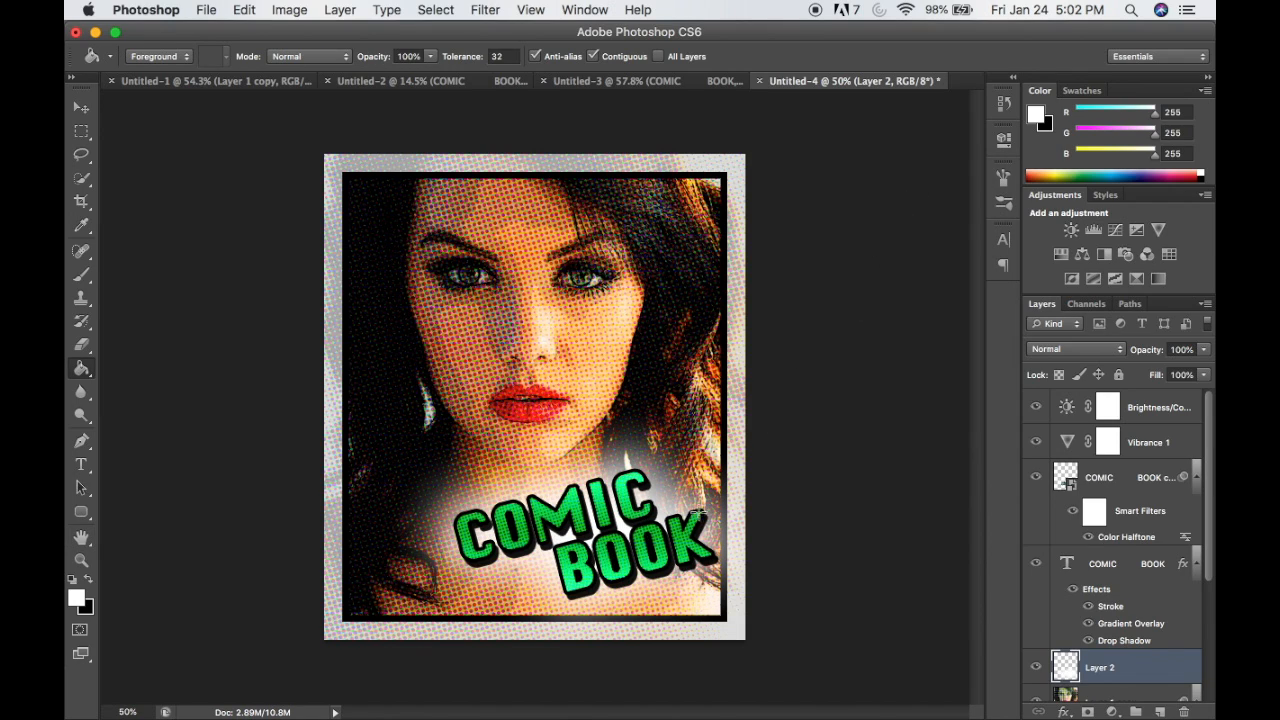
left_click_drag(1155, 356, 1129, 357)
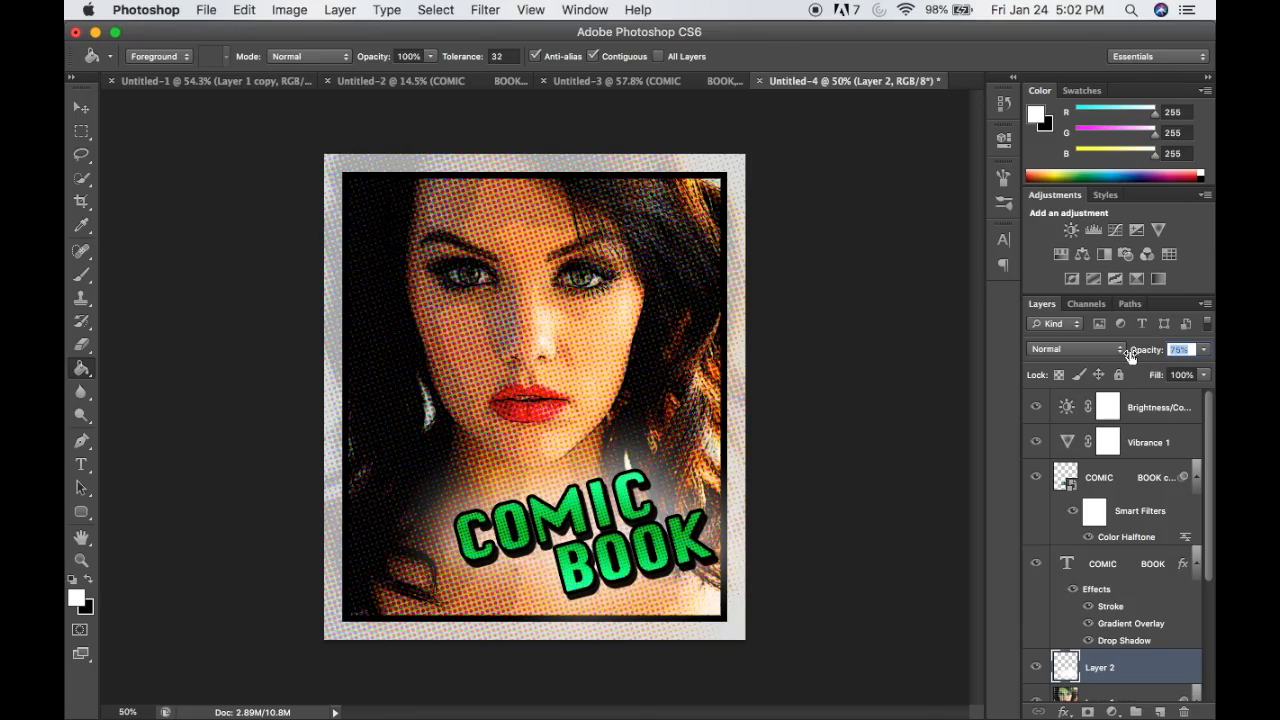